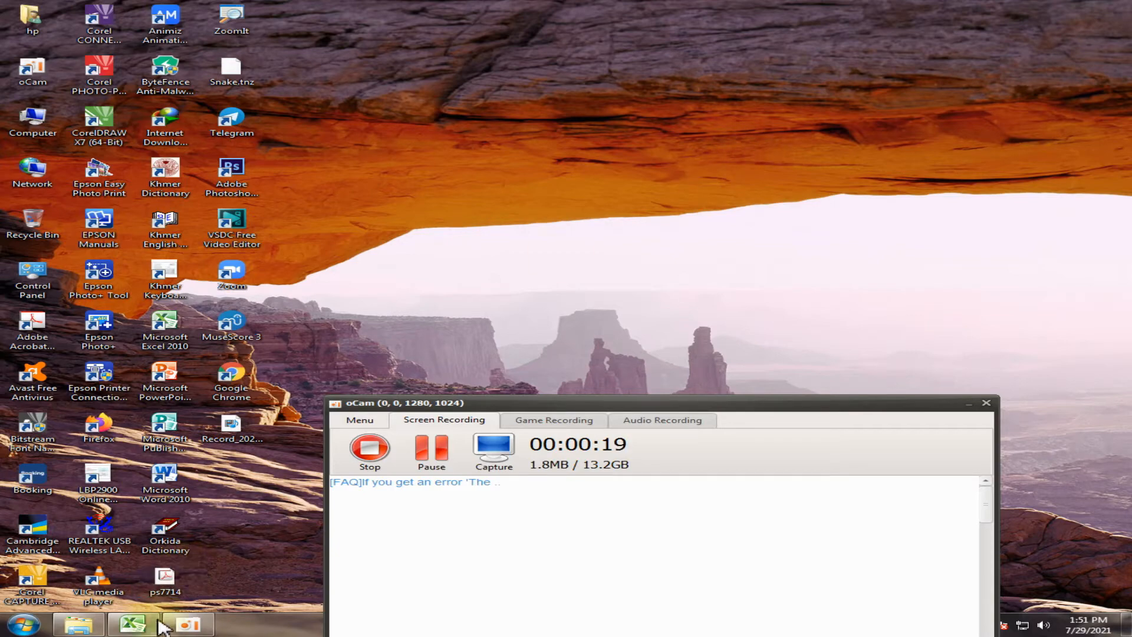
Step: Switch to the Excel workbook and examine the two electricity billing tables on Sheet1
left_click(131, 622)
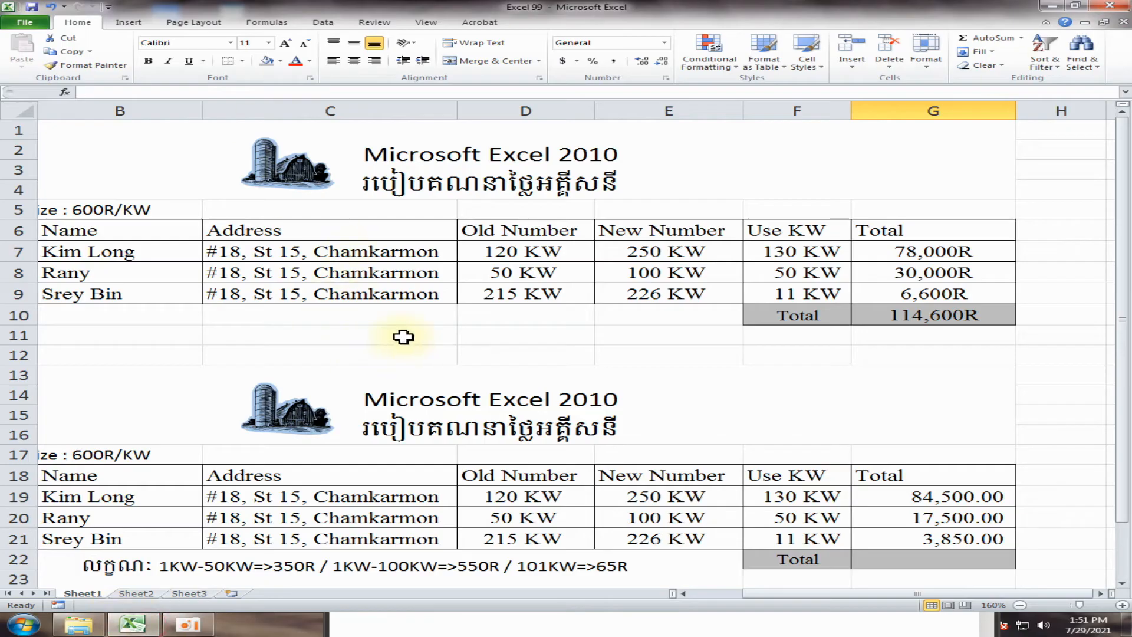
left_click(1122, 604)
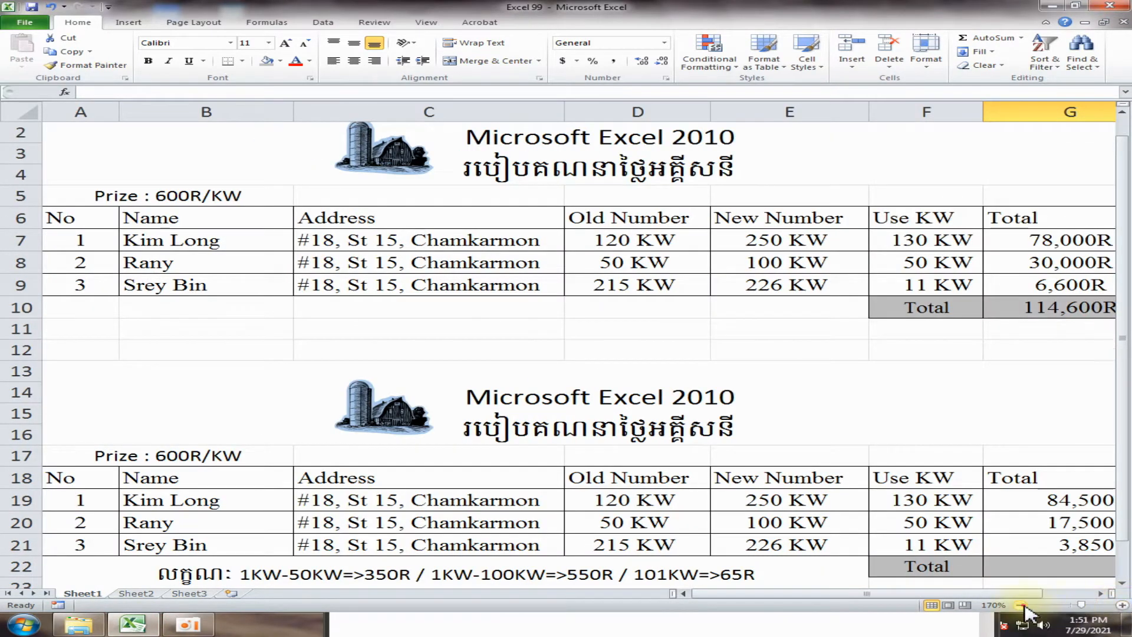
left_click(1020, 604)
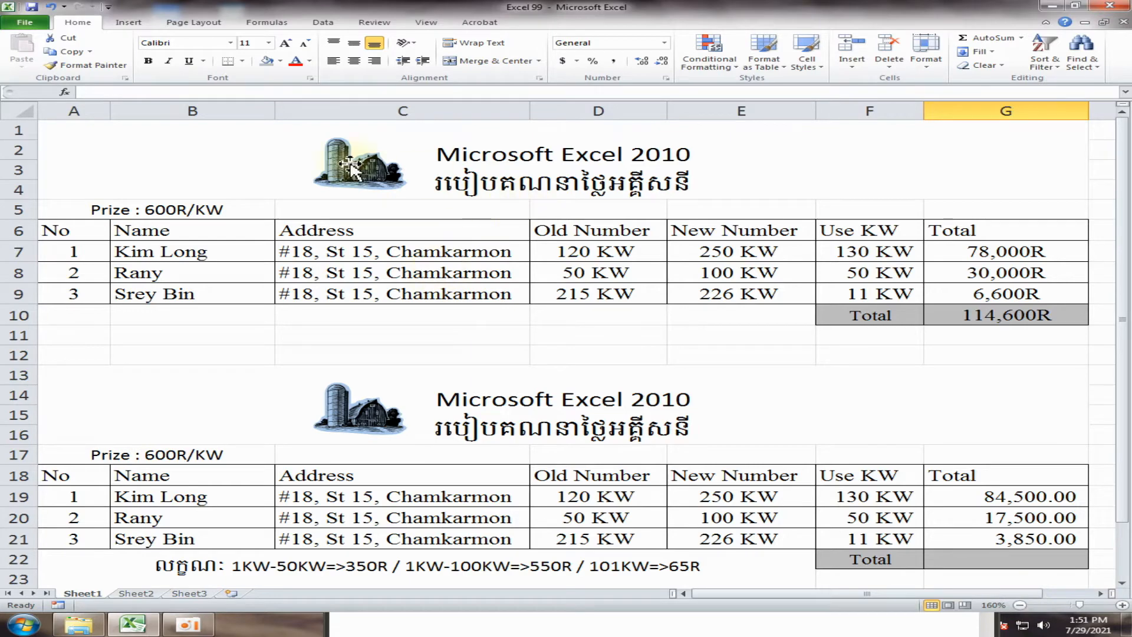
left_click_drag(196, 136, 909, 312)
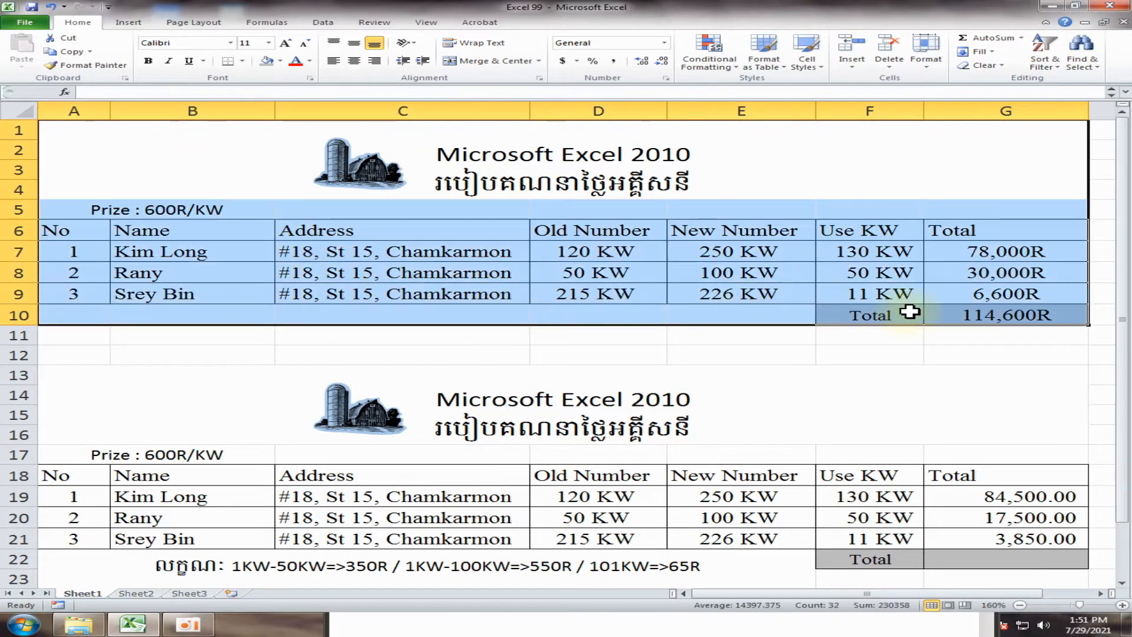
scroll(682, 361, "down", 2)
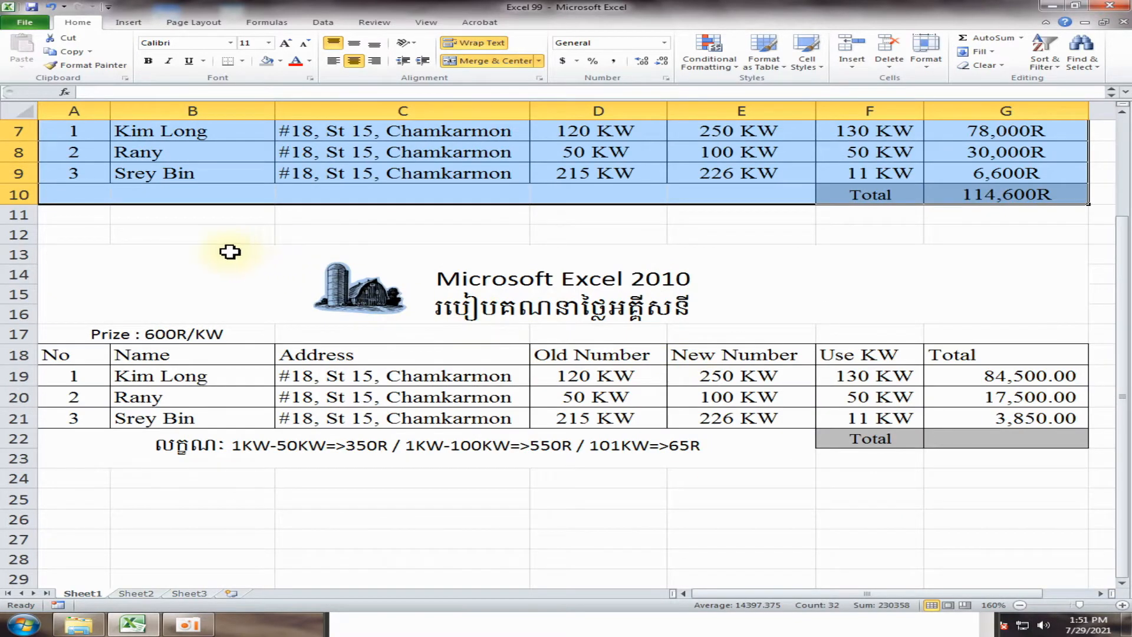
left_click_drag(228, 251, 854, 458)
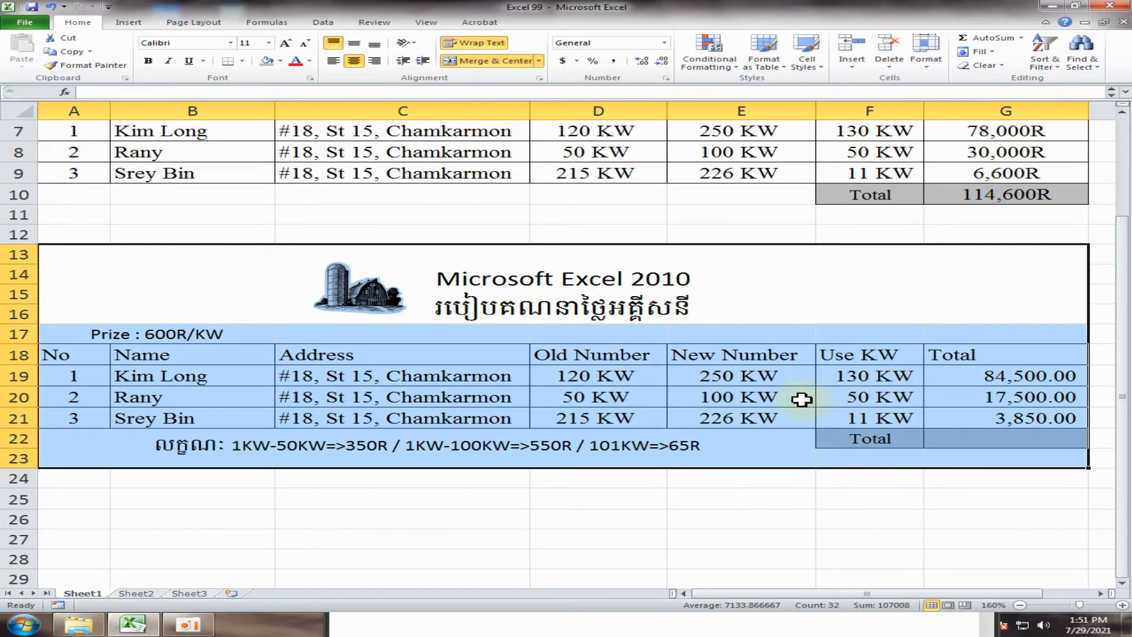
scroll(806, 400, "up", 2)
left_click(696, 317)
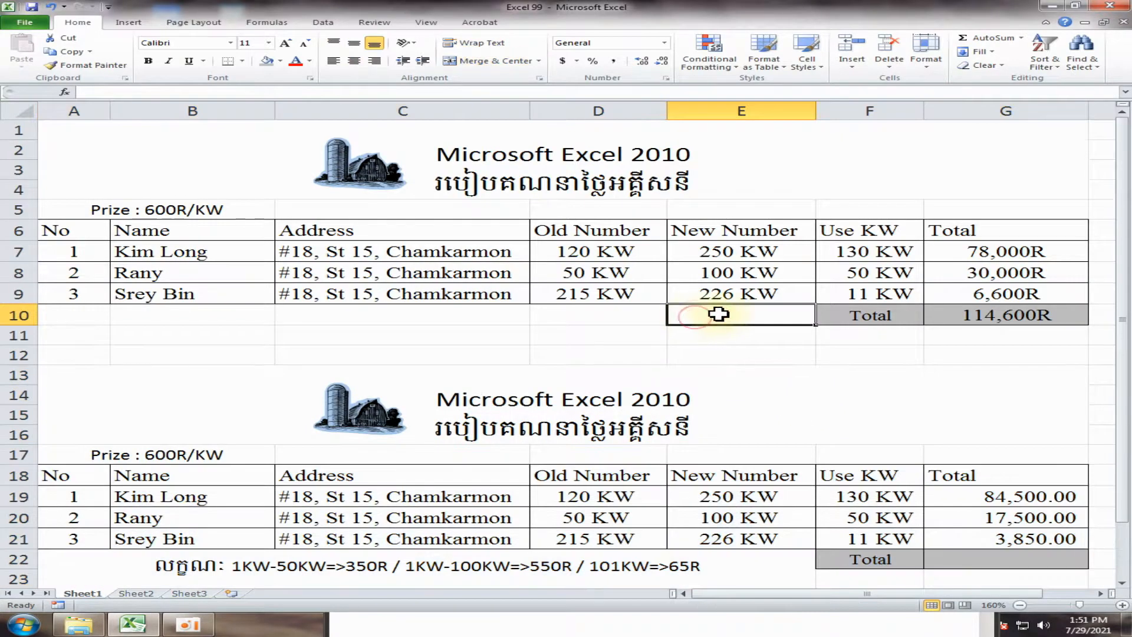
left_click_drag(122, 144, 859, 320)
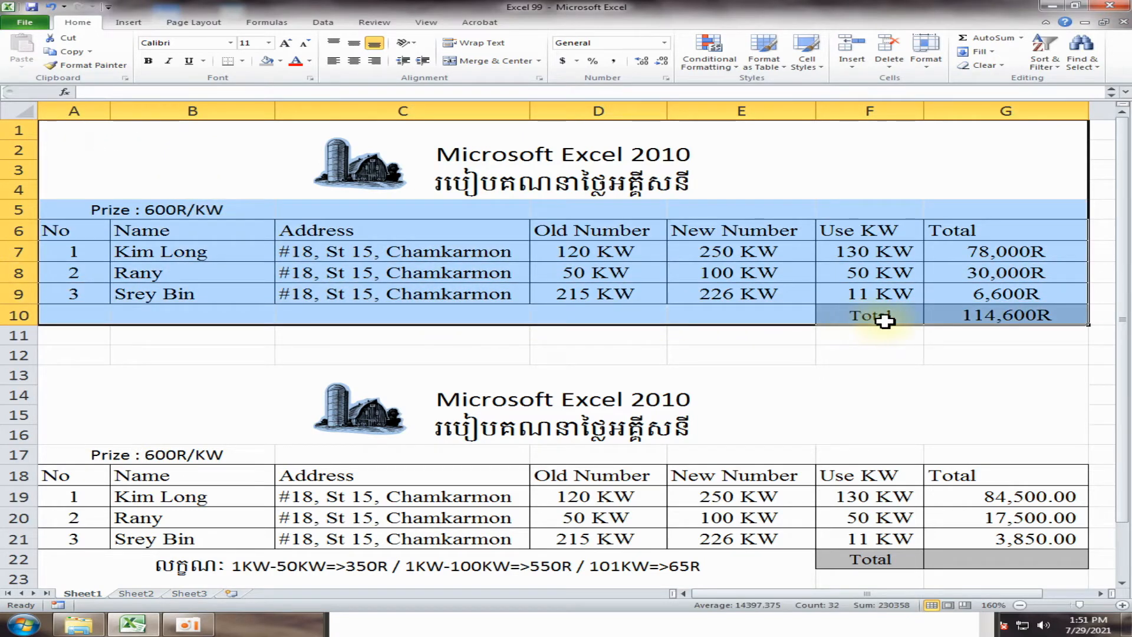
scroll(504, 351, "down", 3)
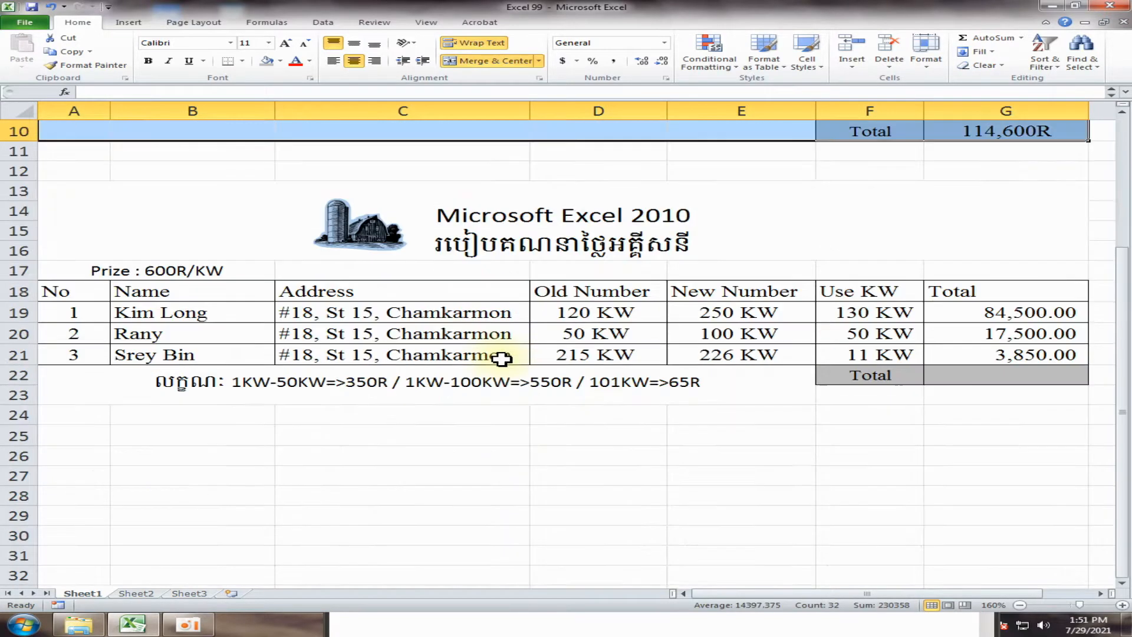
left_click_drag(189, 194, 666, 462)
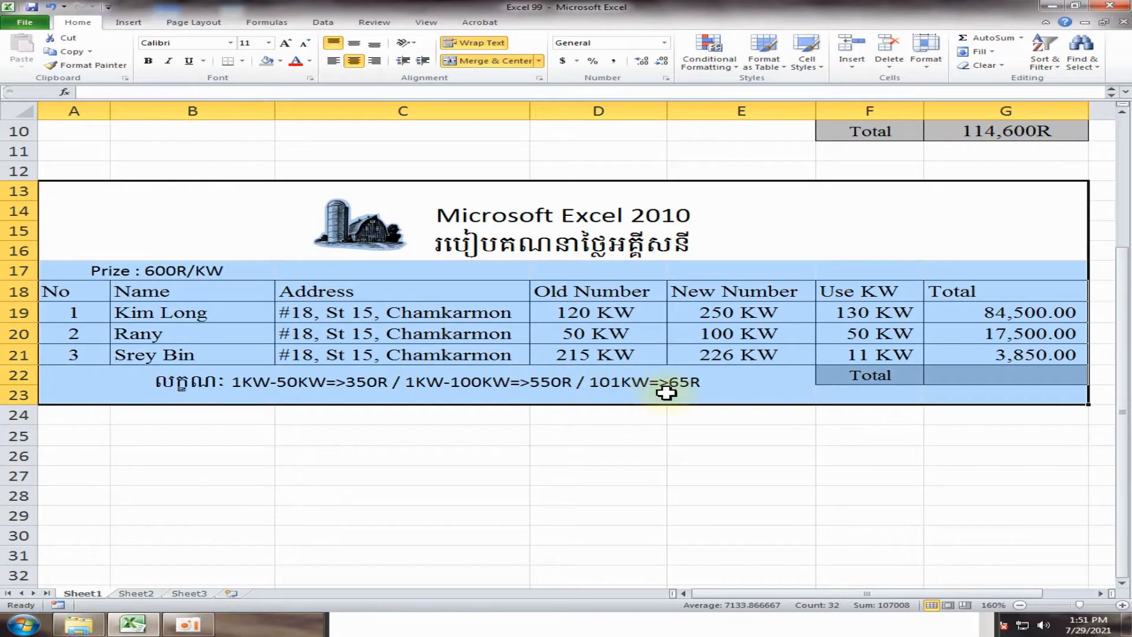
scroll(653, 406, "up", 2)
scroll(653, 405, "up", 1)
left_click(571, 330)
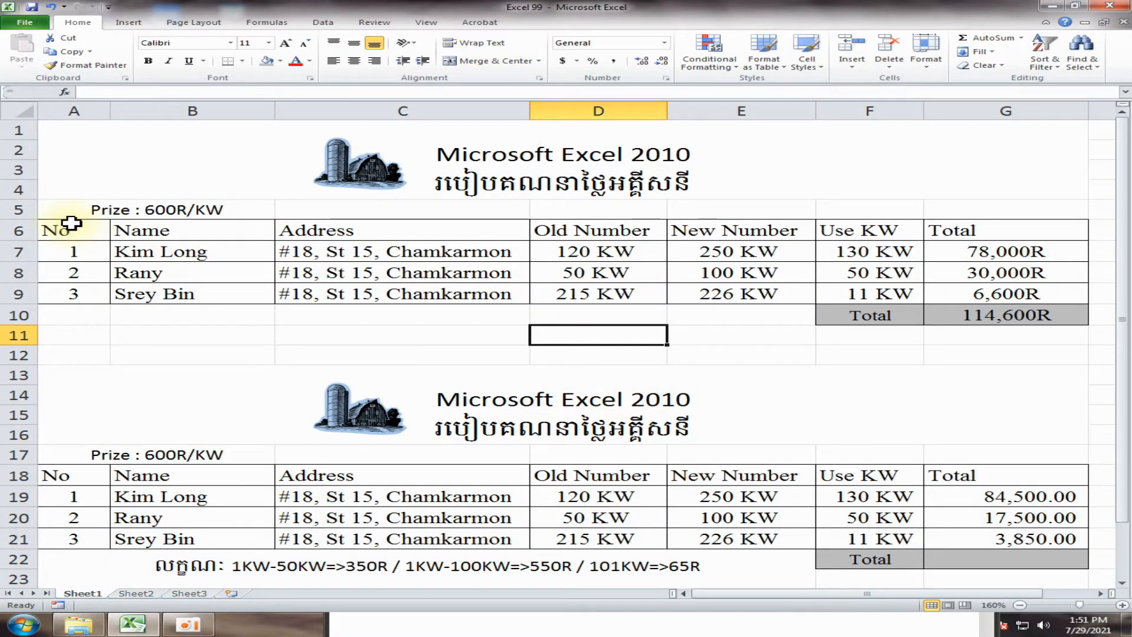
Step: Center the No header in cell A6 of the first table horizontally
left_click(95, 225)
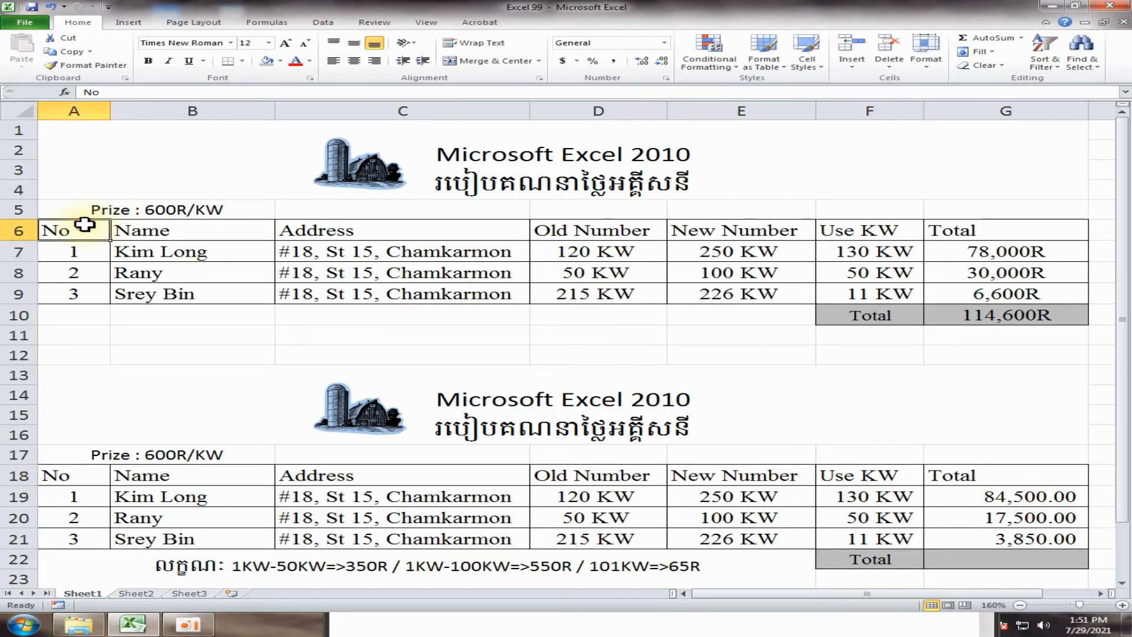
left_click(355, 73)
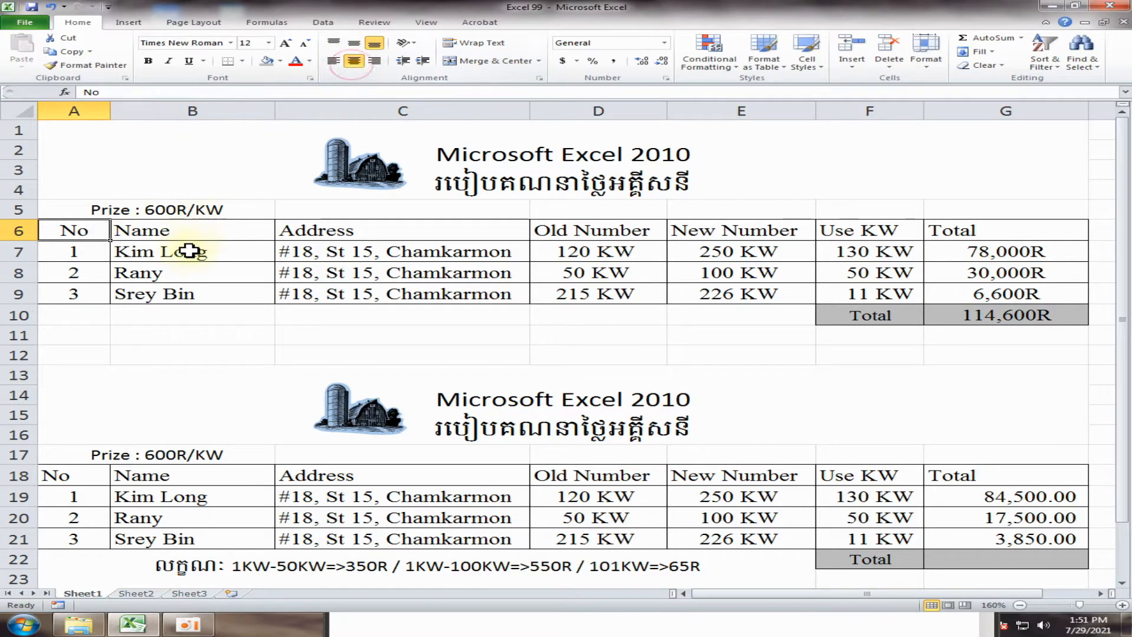
Step: Examine the No, Name and Address columns and the price-per-KW line of the first table
left_click(185, 252)
left_click_drag(180, 230, 176, 294)
left_click_drag(75, 235, 91, 299)
left_click_drag(333, 227, 379, 296)
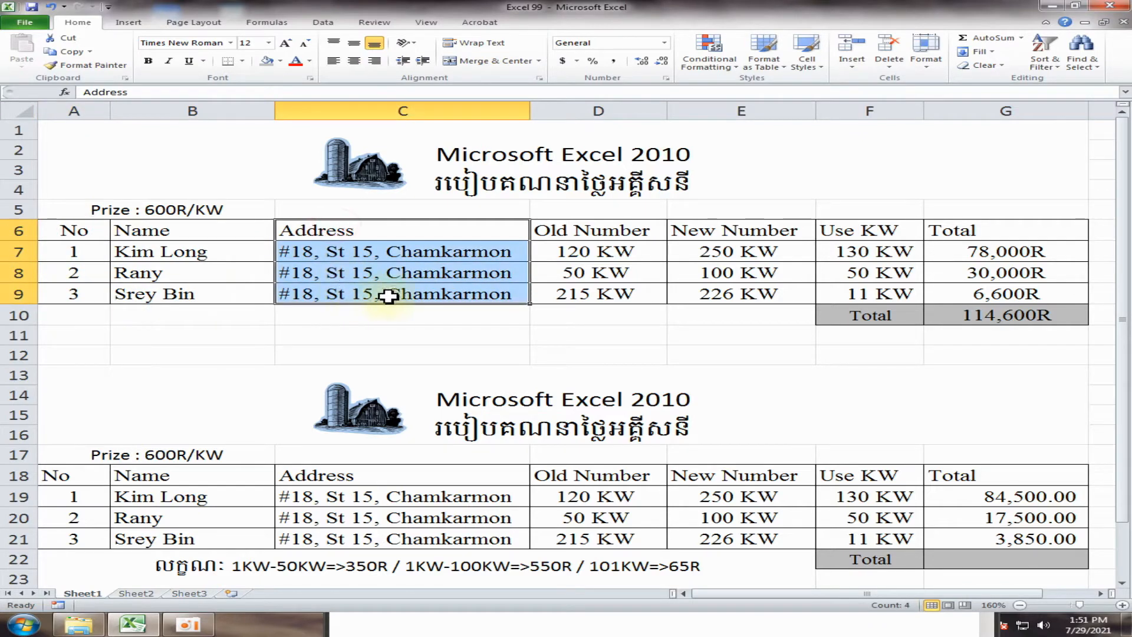
left_click(734, 322)
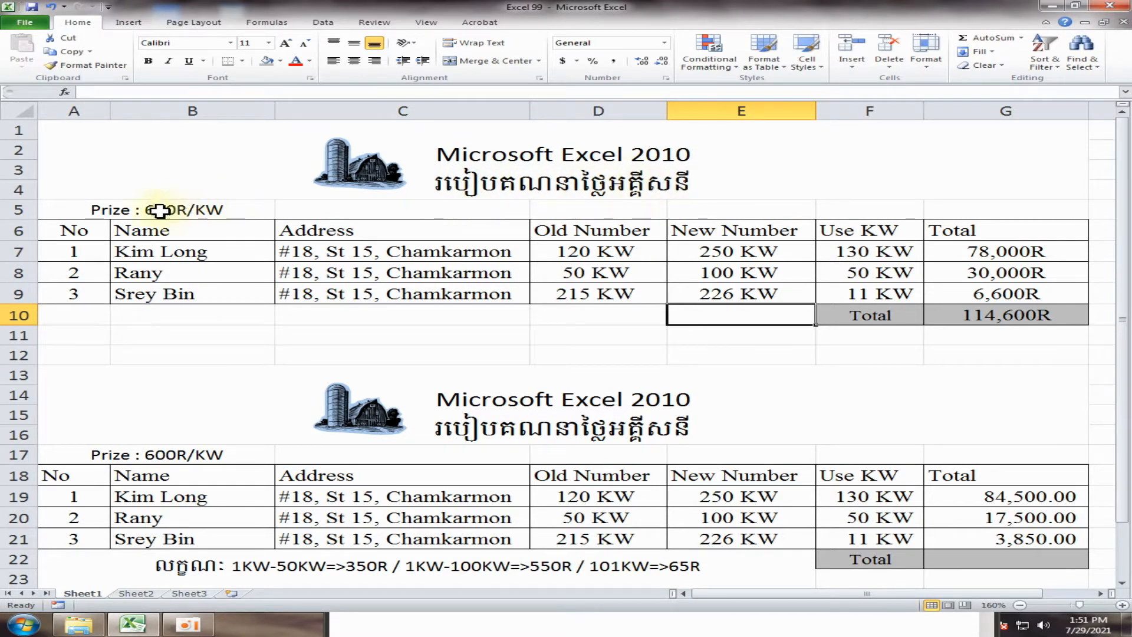
left_click(106, 212)
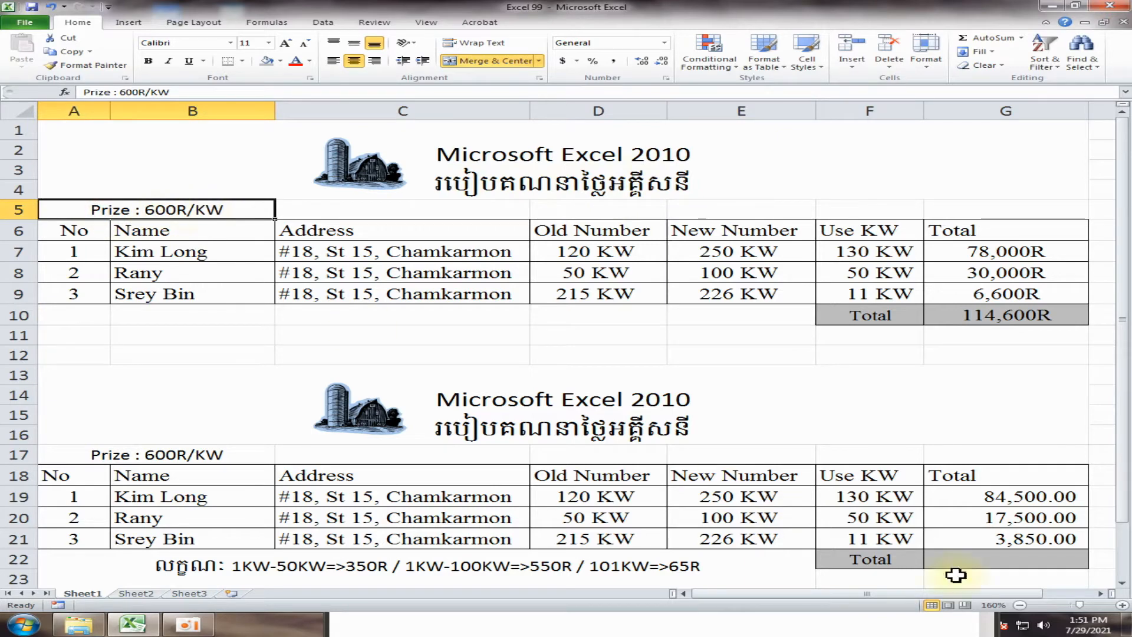
left_click(1122, 605)
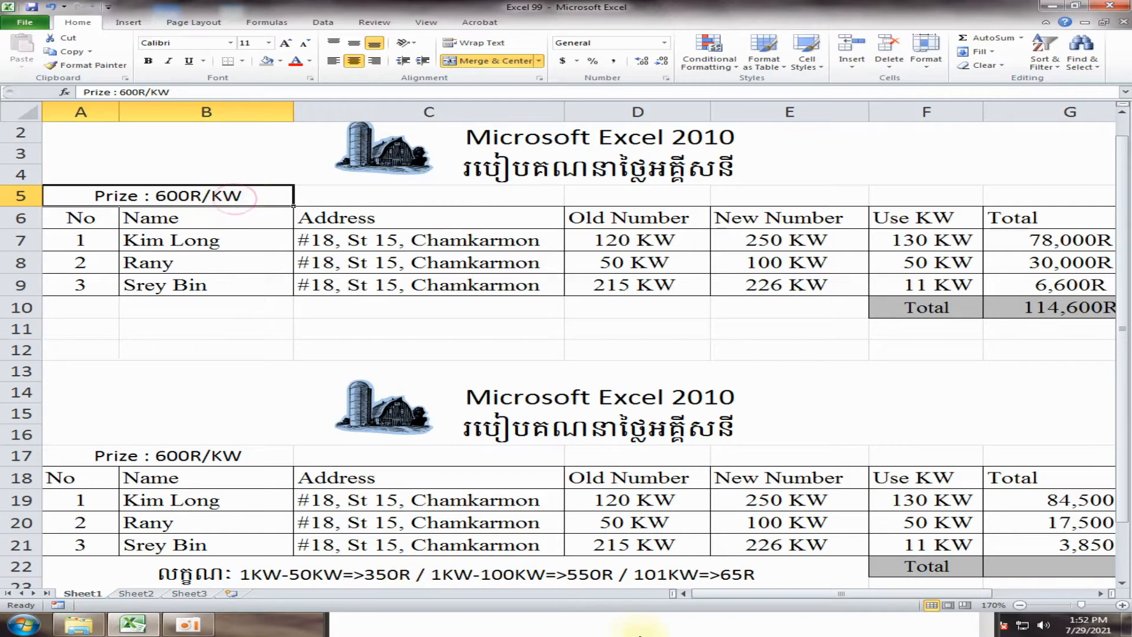
left_click_drag(803, 593, 896, 601)
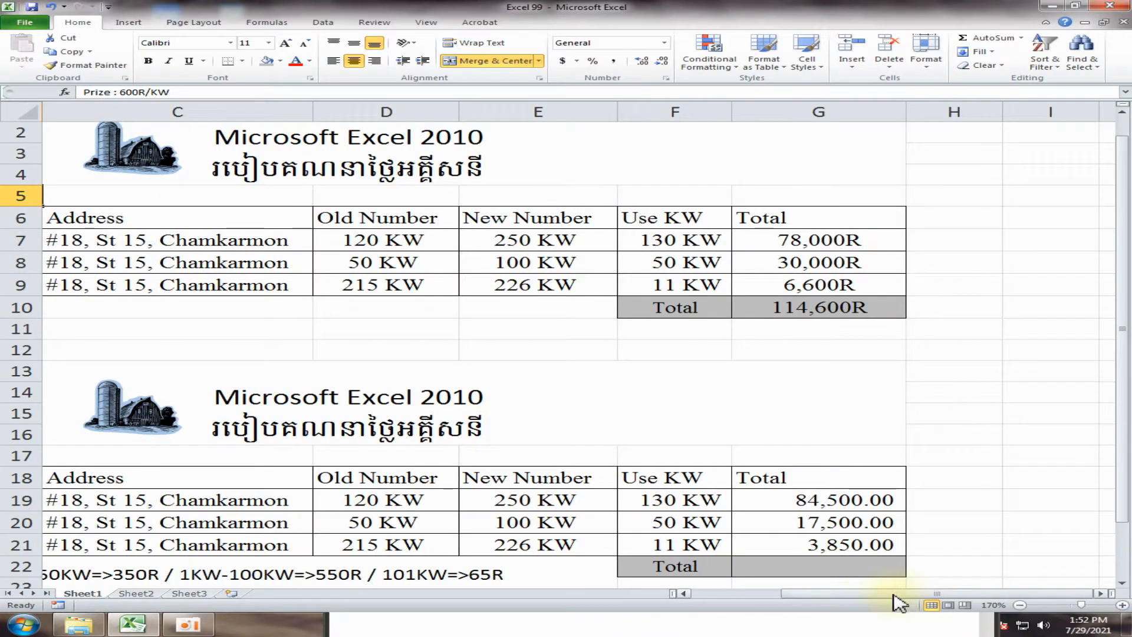
left_click(1020, 605)
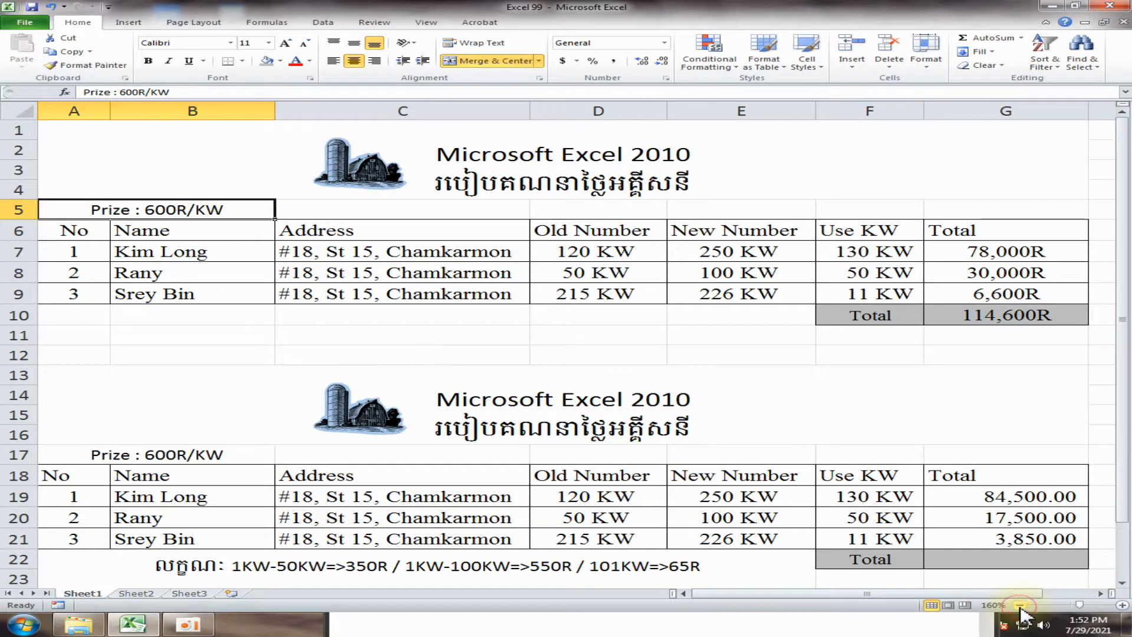
Step: Center all the column headers of the first table, from No to Total in A6:G6
left_click(78, 238)
left_click_drag(79, 237, 985, 232)
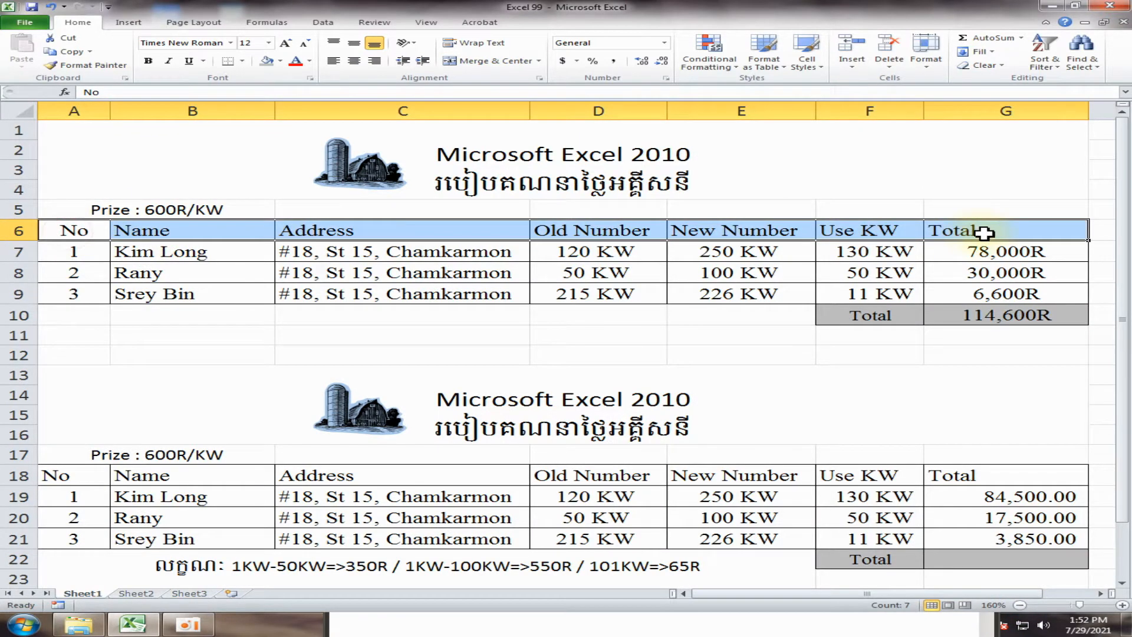
left_click(354, 60)
left_click(292, 274)
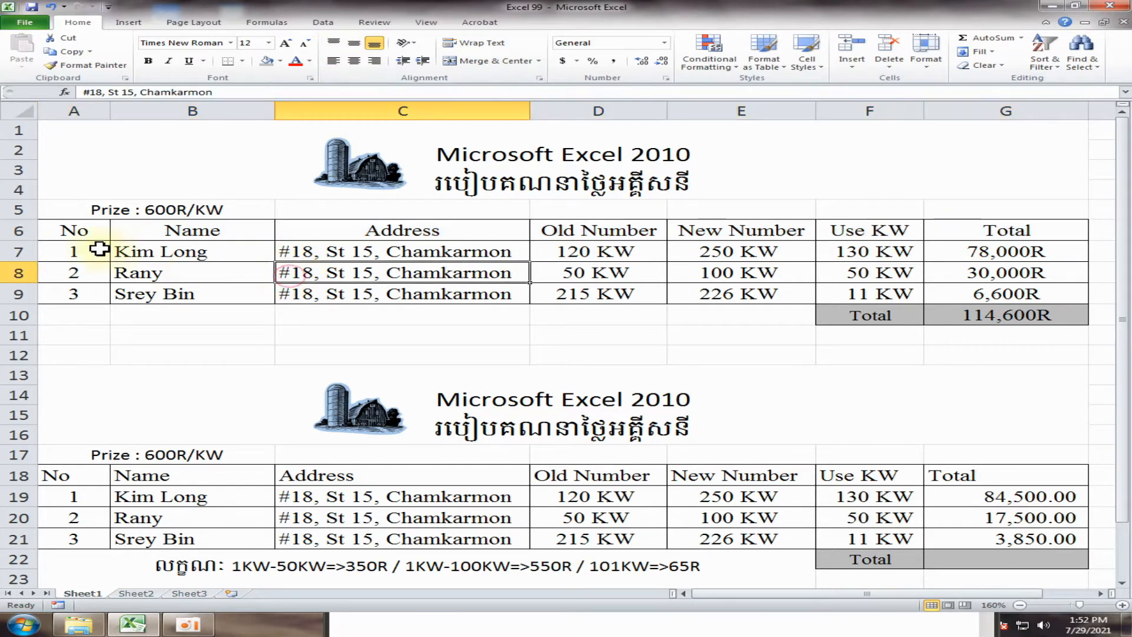
Step: Review each column header of the first table in turn, from No through Total
left_click(76, 230)
left_click(196, 229)
left_click(382, 230)
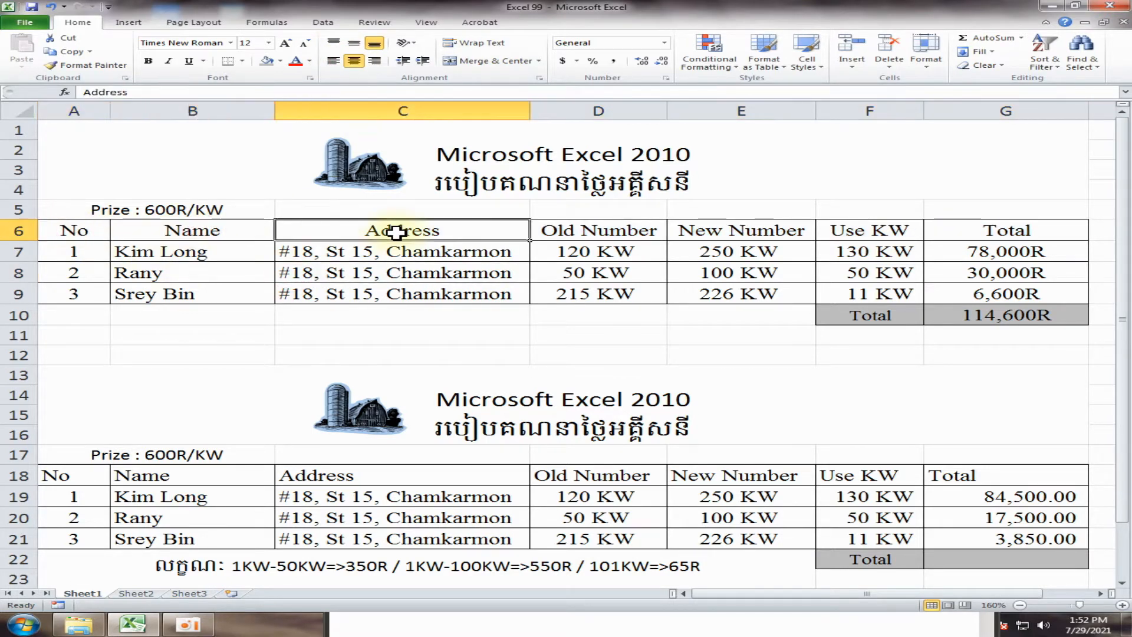
left_click(635, 233)
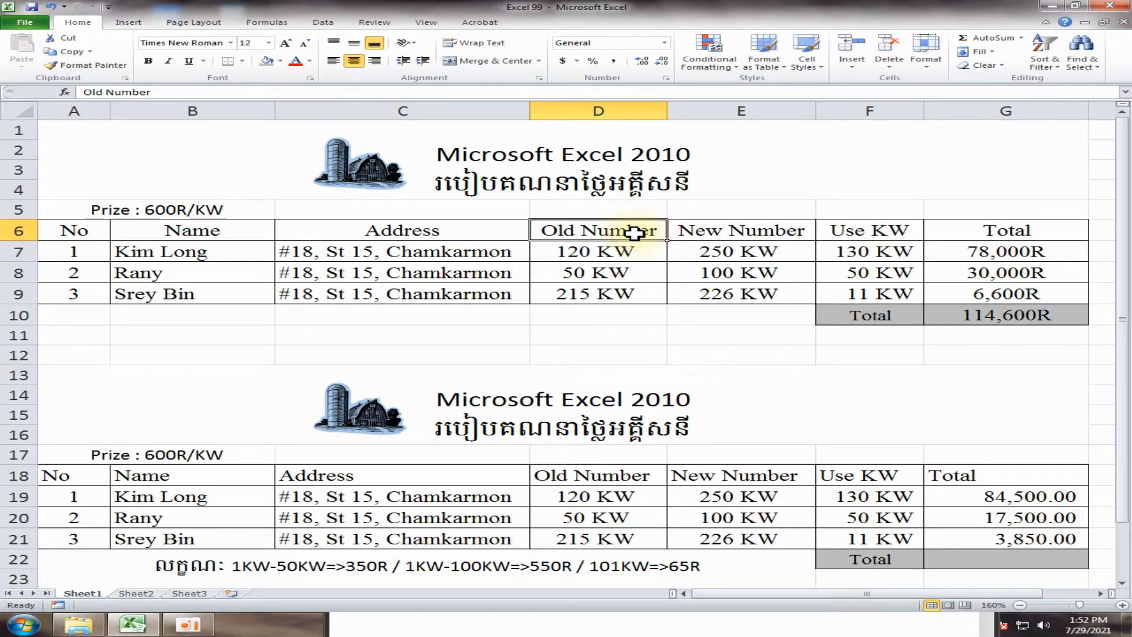
left_click(759, 230)
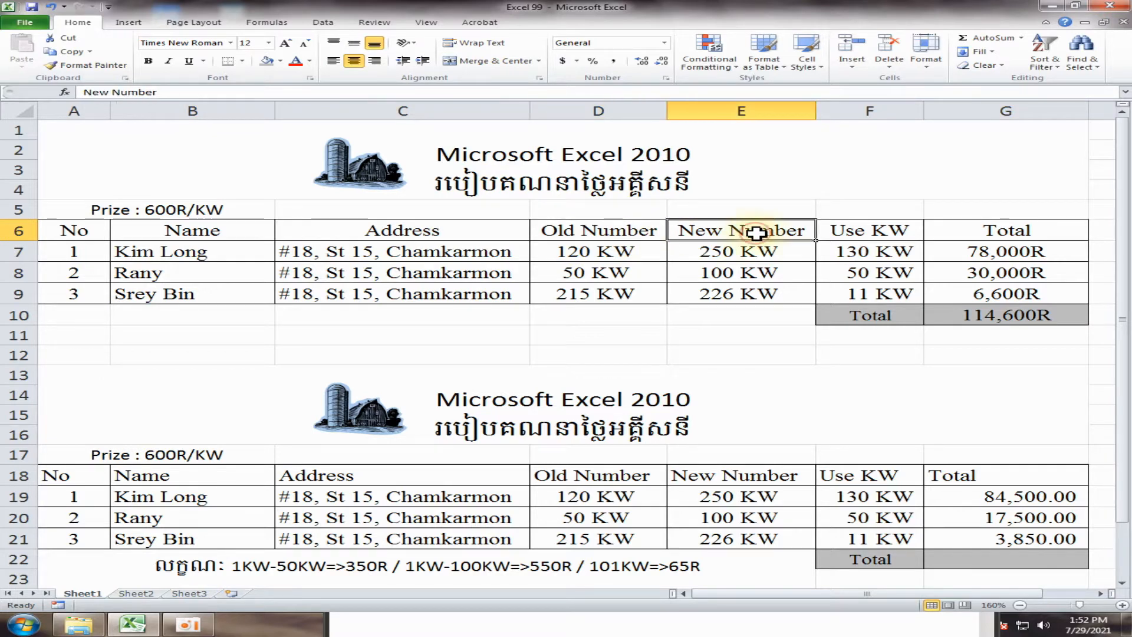
left_click(858, 233)
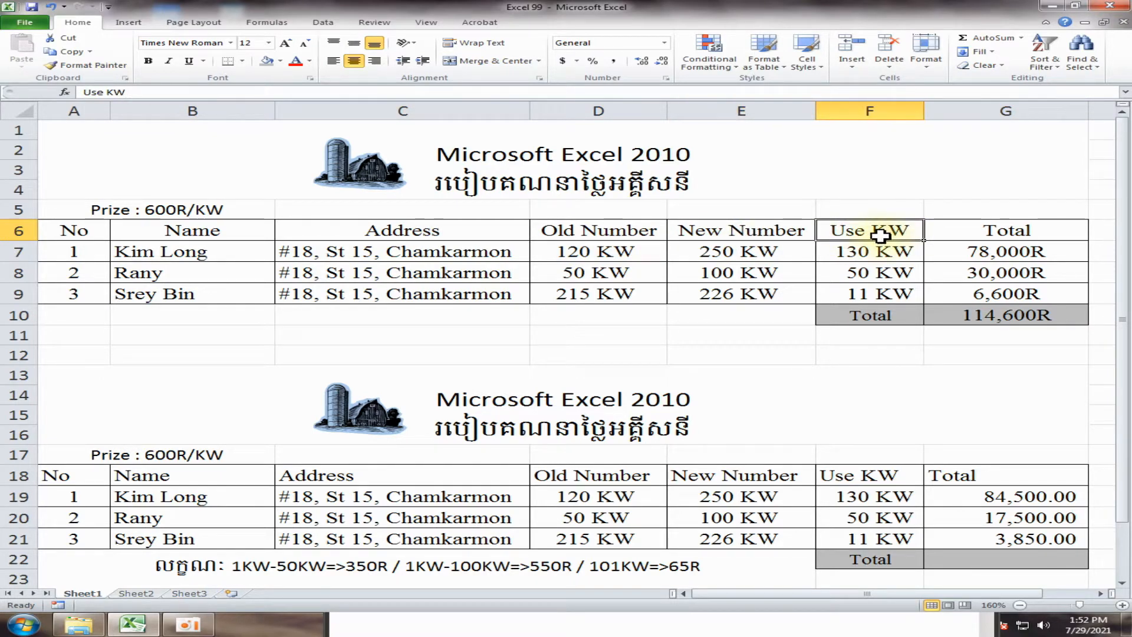
left_click(982, 232)
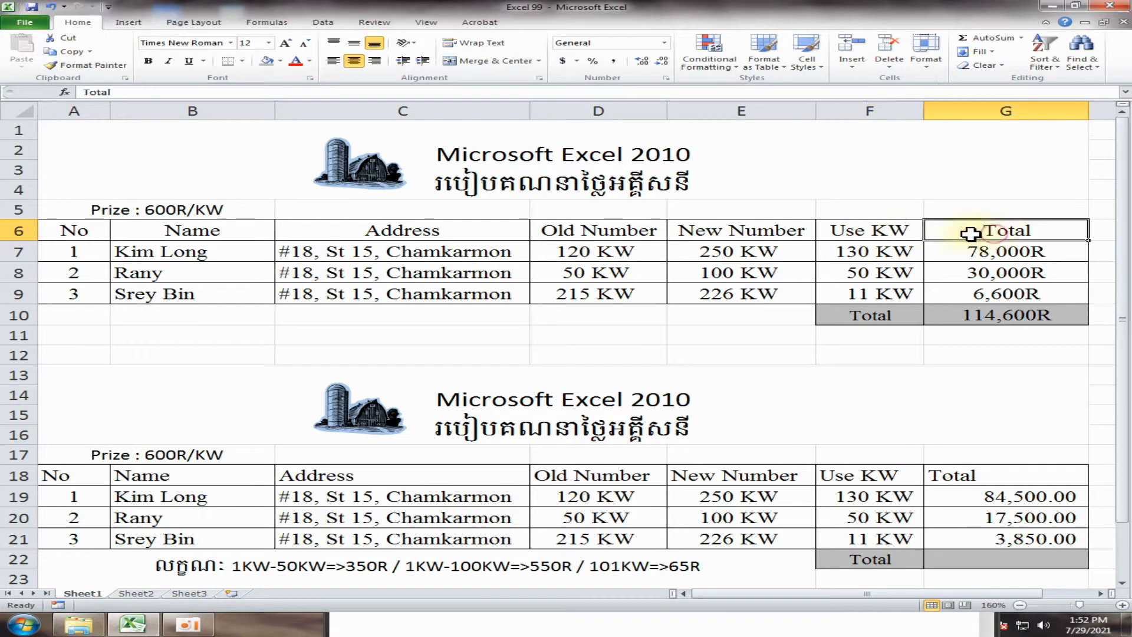
left_click(588, 312)
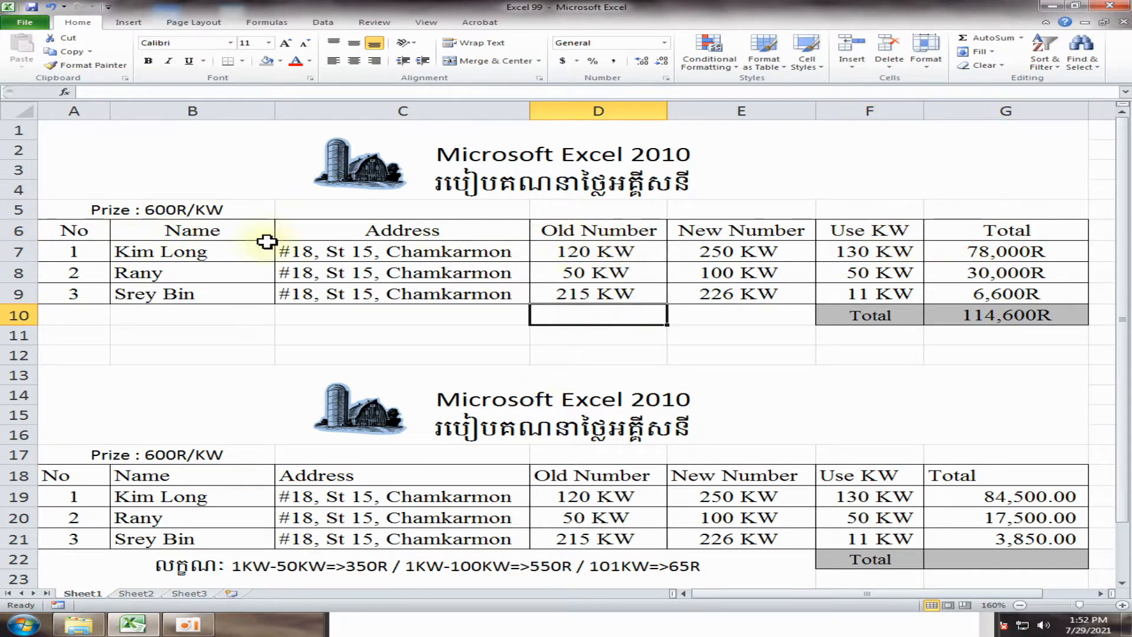
Step: Inspect the Use KW and Total formulas, the price per KW, and the first customer's old and new readings
left_click_drag(858, 253, 867, 295)
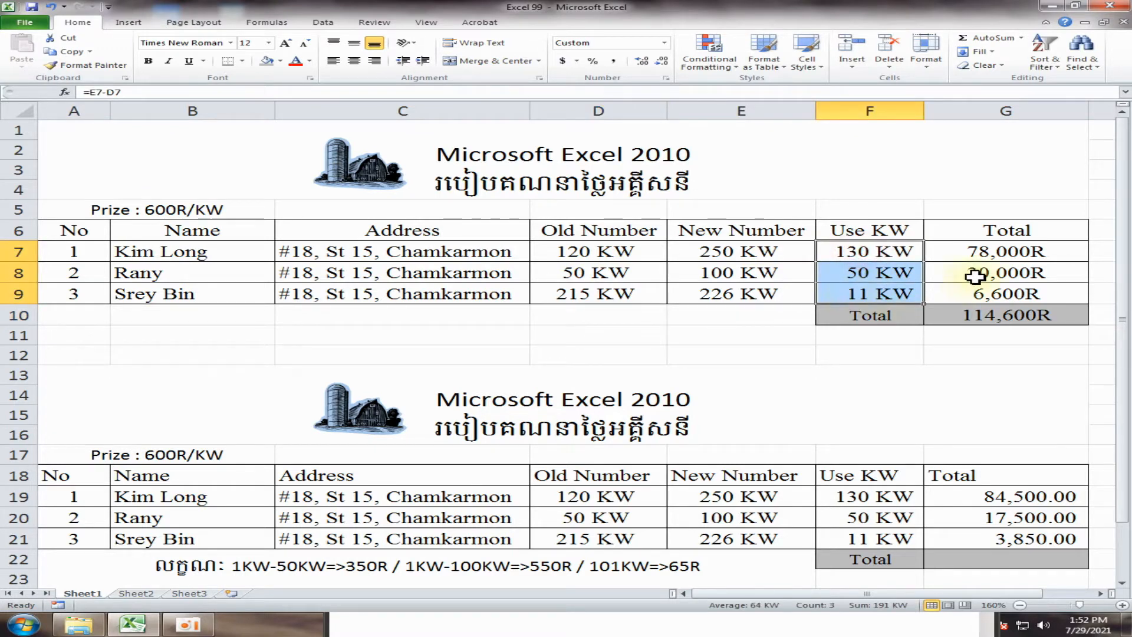
left_click_drag(961, 251, 960, 293)
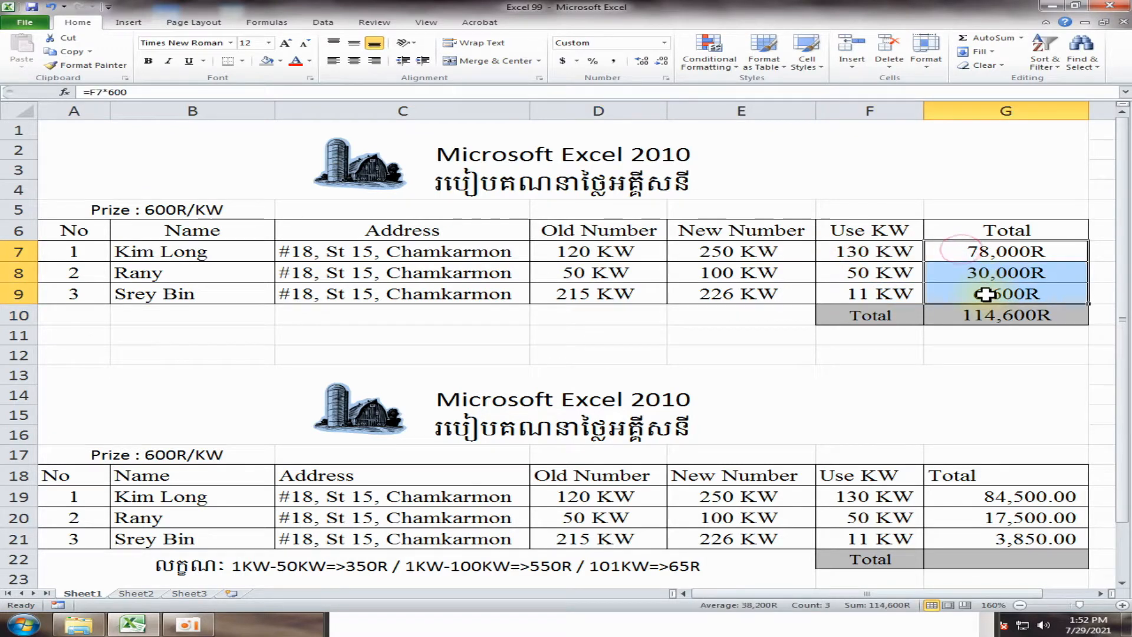
left_click(78, 208)
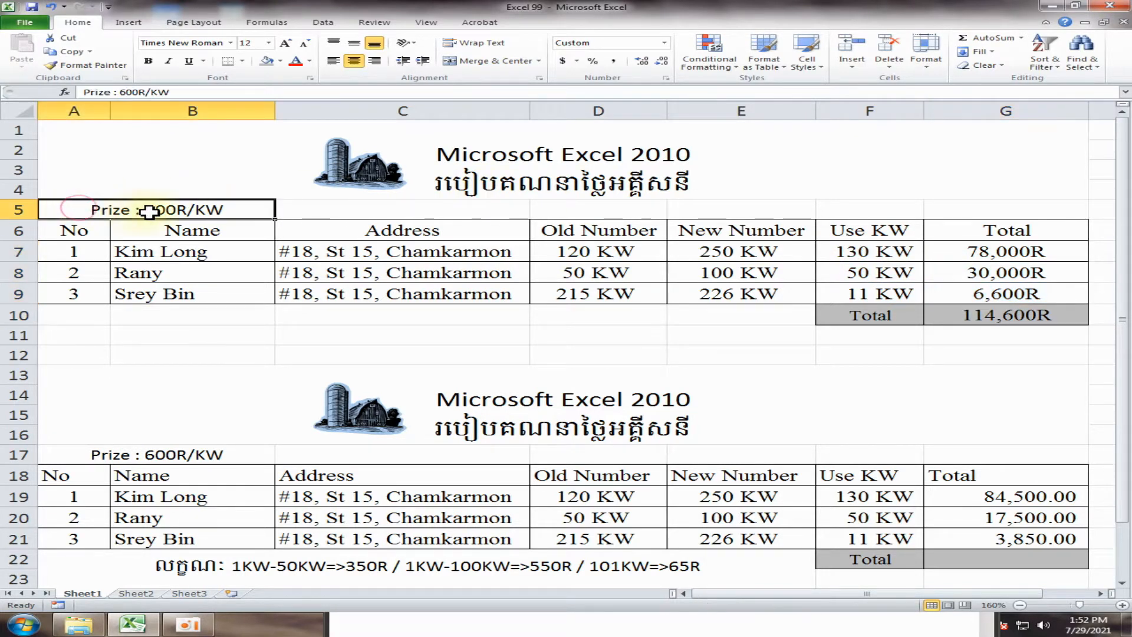
left_click(320, 211)
left_click(784, 182)
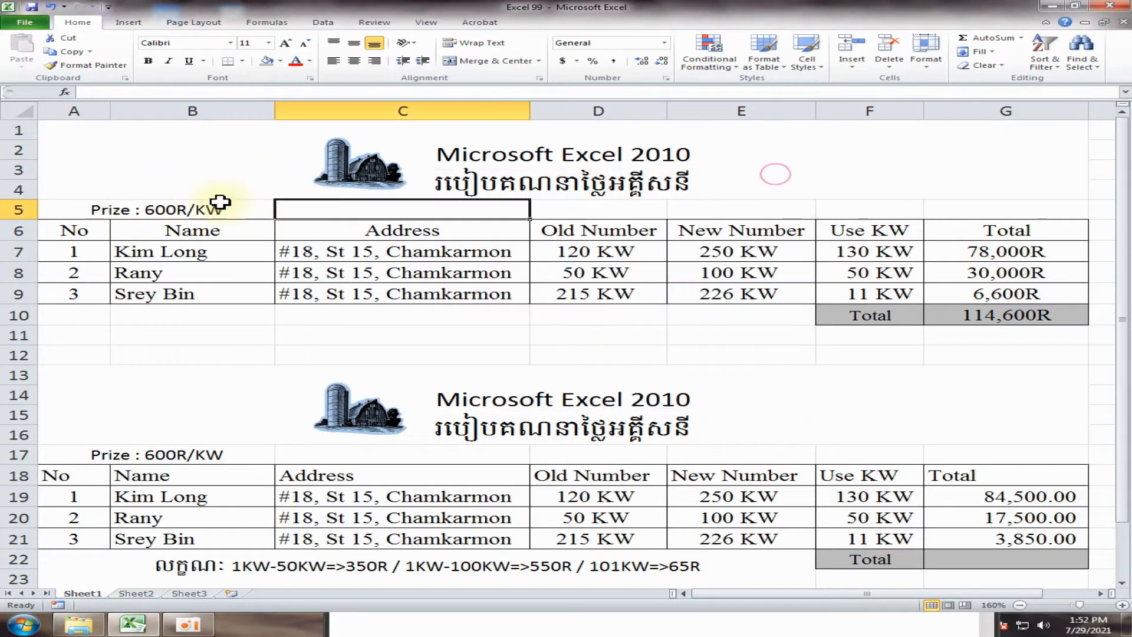
left_click(165, 209)
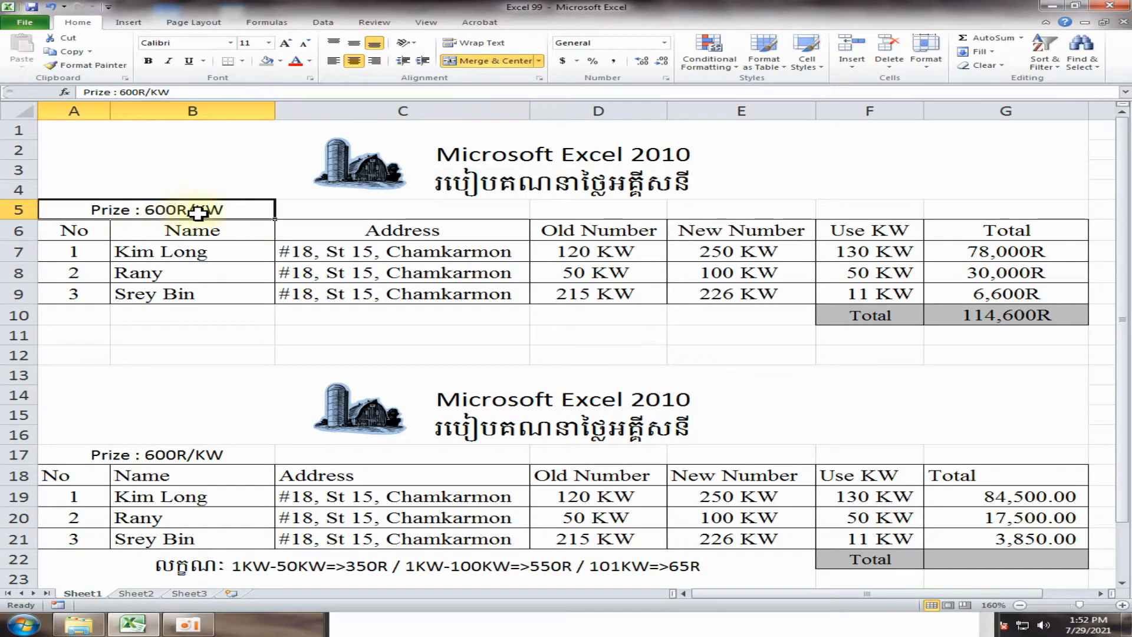
left_click(696, 316)
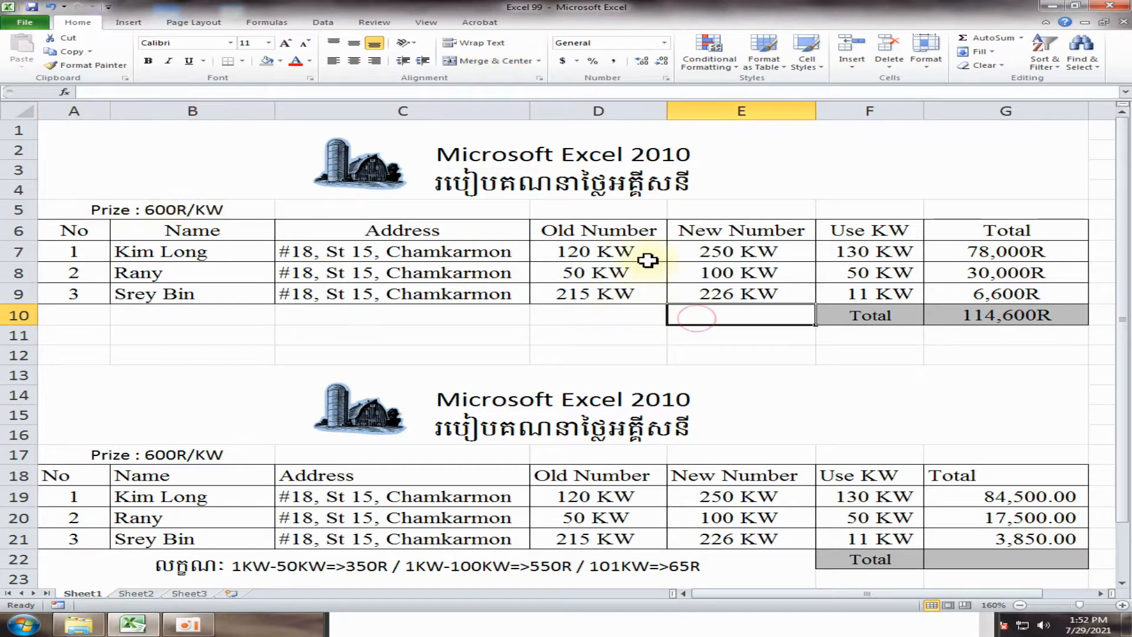
left_click(596, 254)
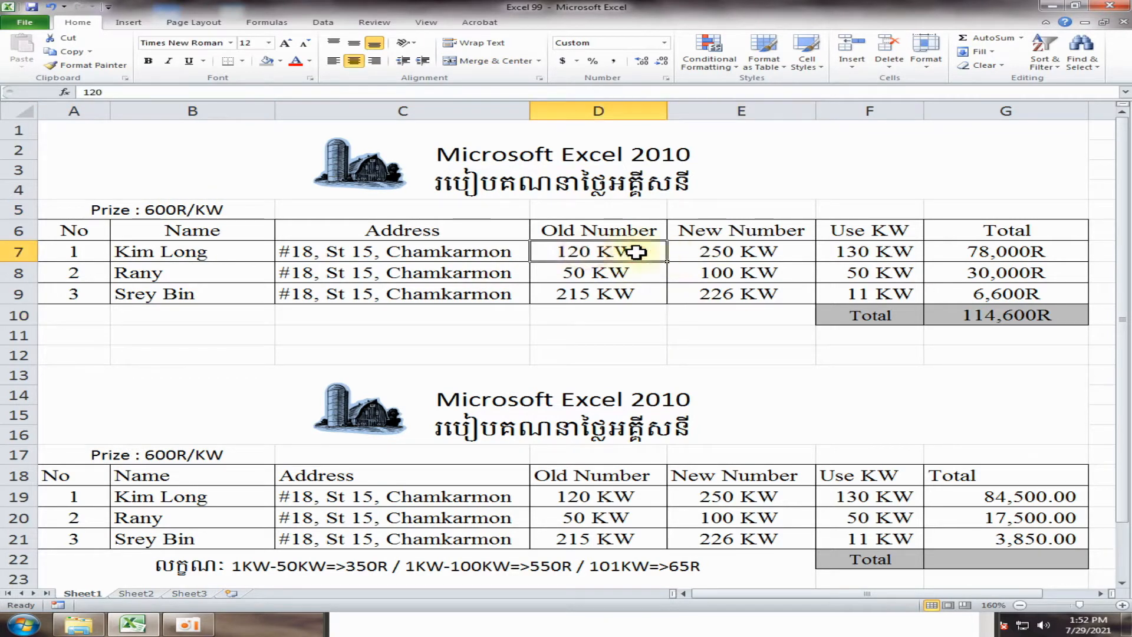
left_click(730, 253)
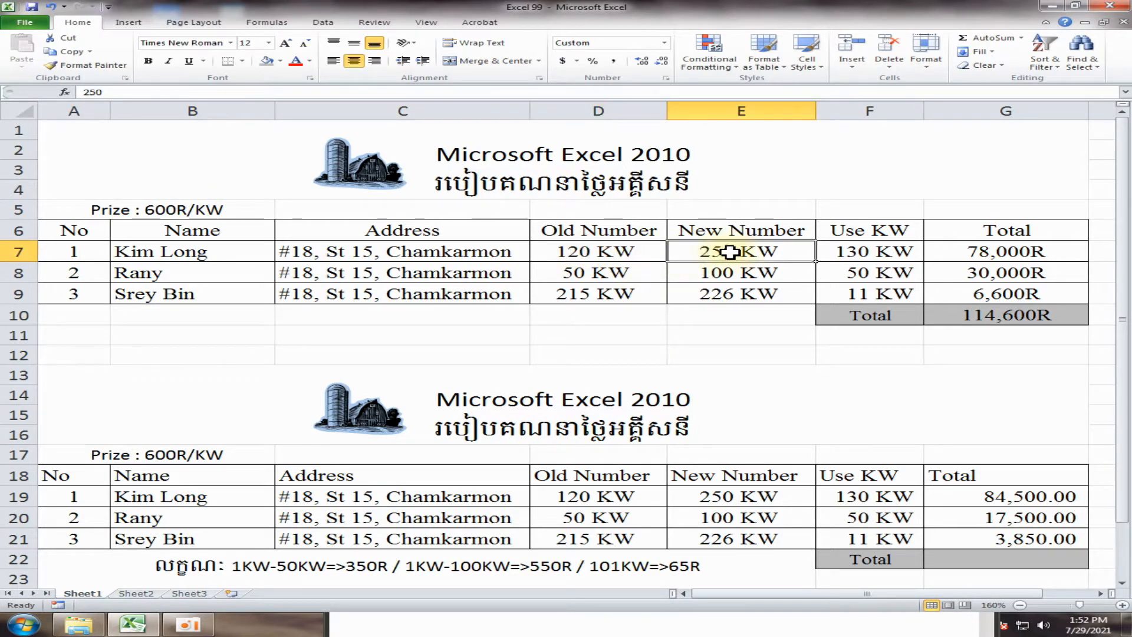
Step: Clear the Use KW and Total values of all three customers in the first table, F7:G9
left_click(873, 252)
left_click(931, 351)
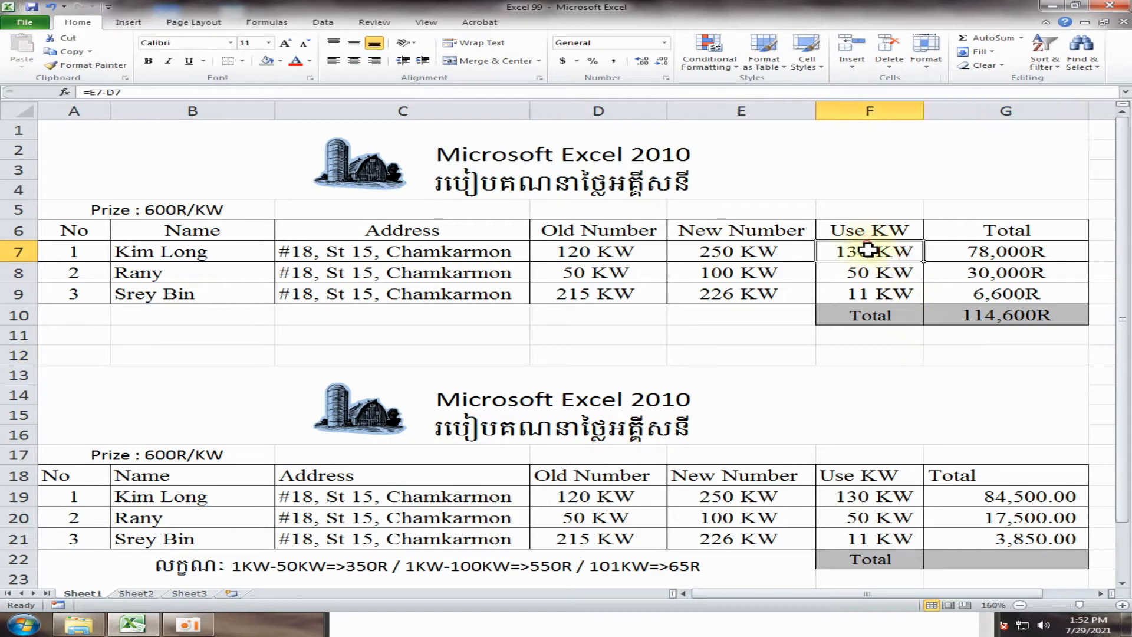
left_click_drag(866, 247, 976, 293)
key("Delete")
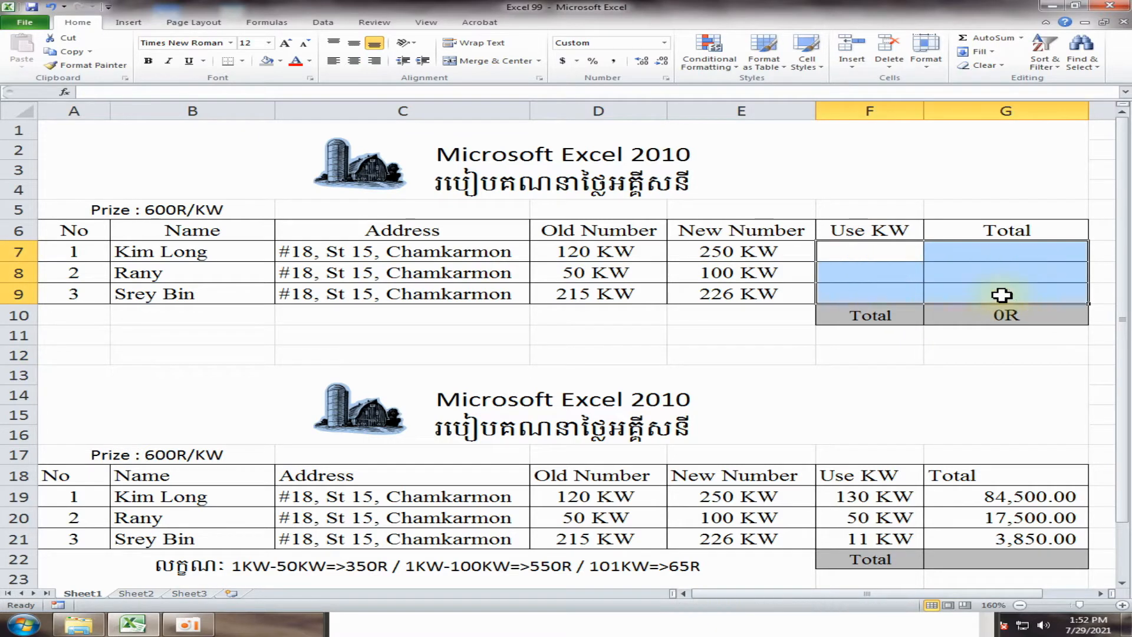
left_click(887, 379)
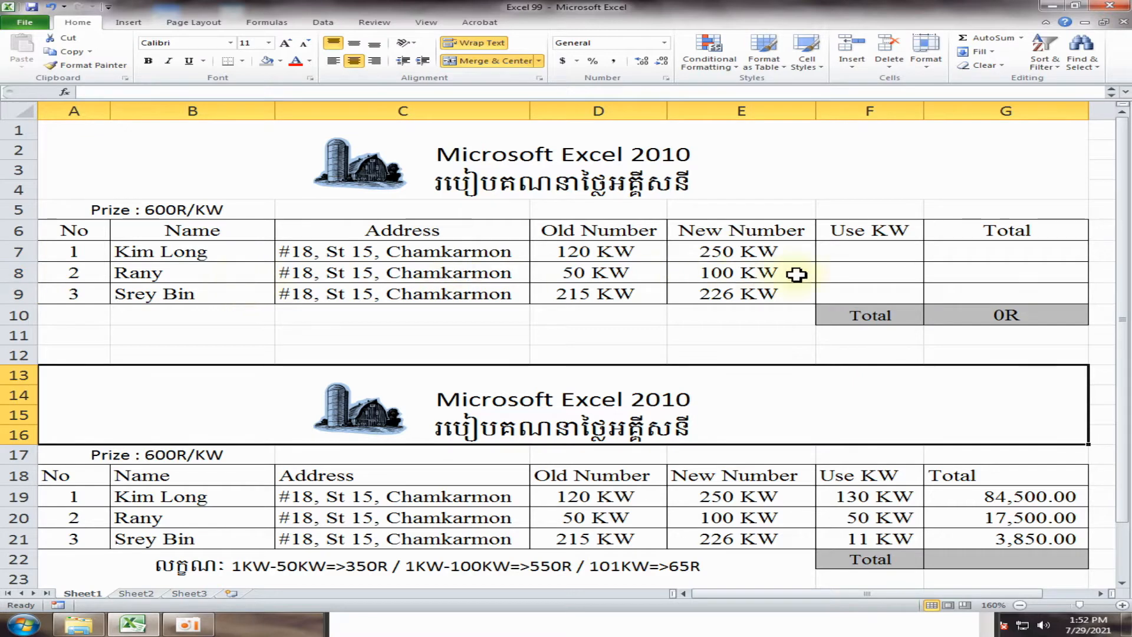
Step: Calculate the first customer's Use KW in F7 with =E7-D7 and fill the formula down to F9
left_click(850, 250)
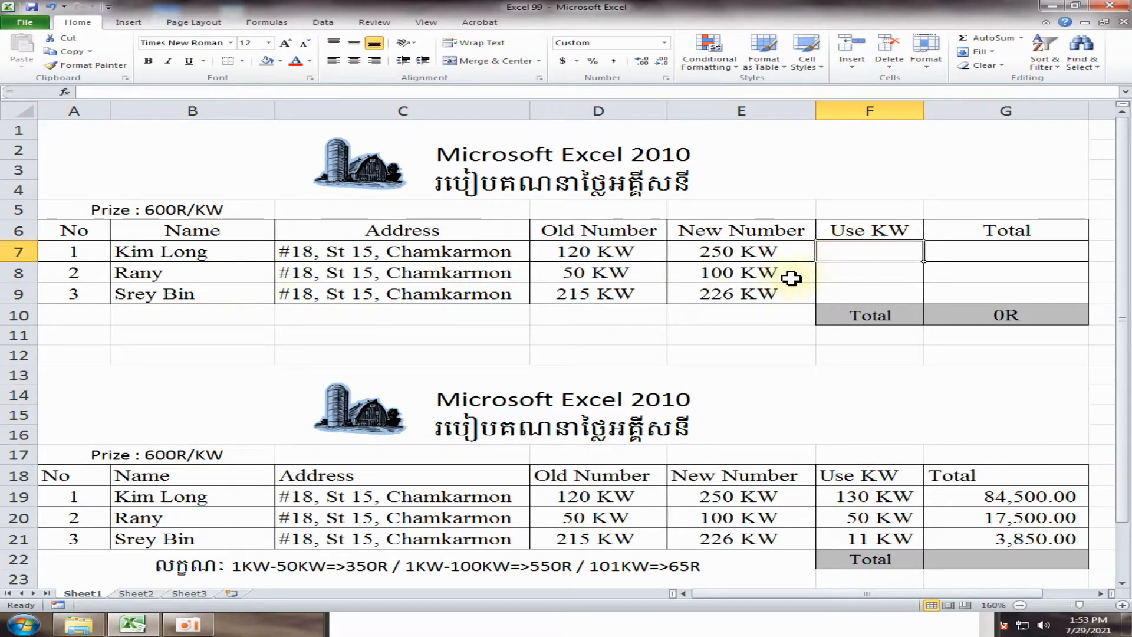
left_click(754, 255)
left_click(560, 253)
left_click(848, 251)
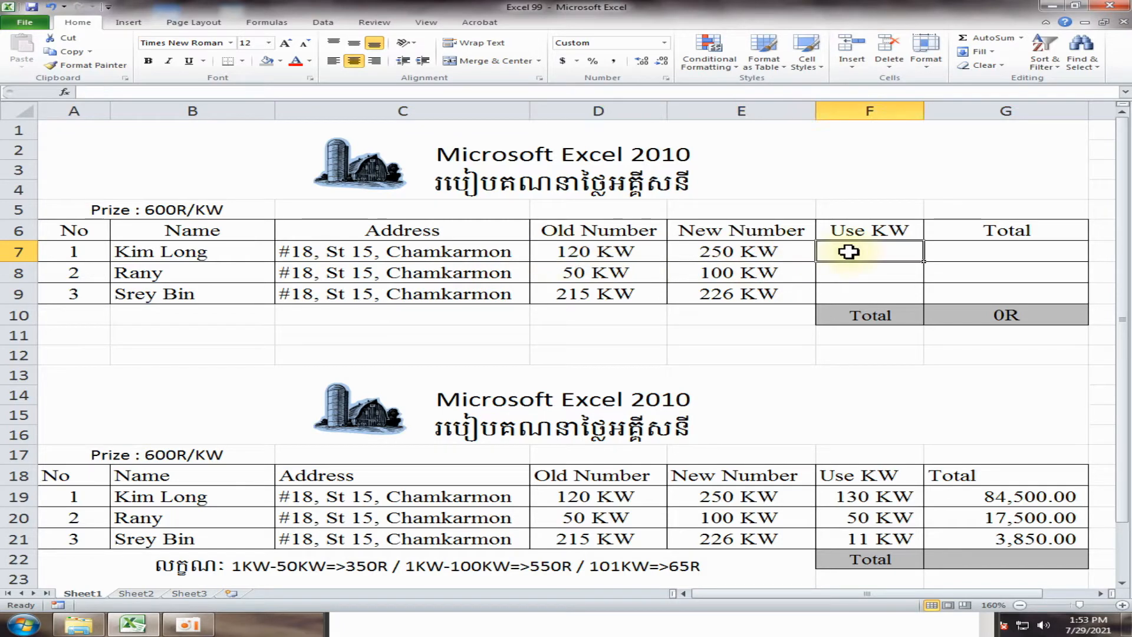
type("=")
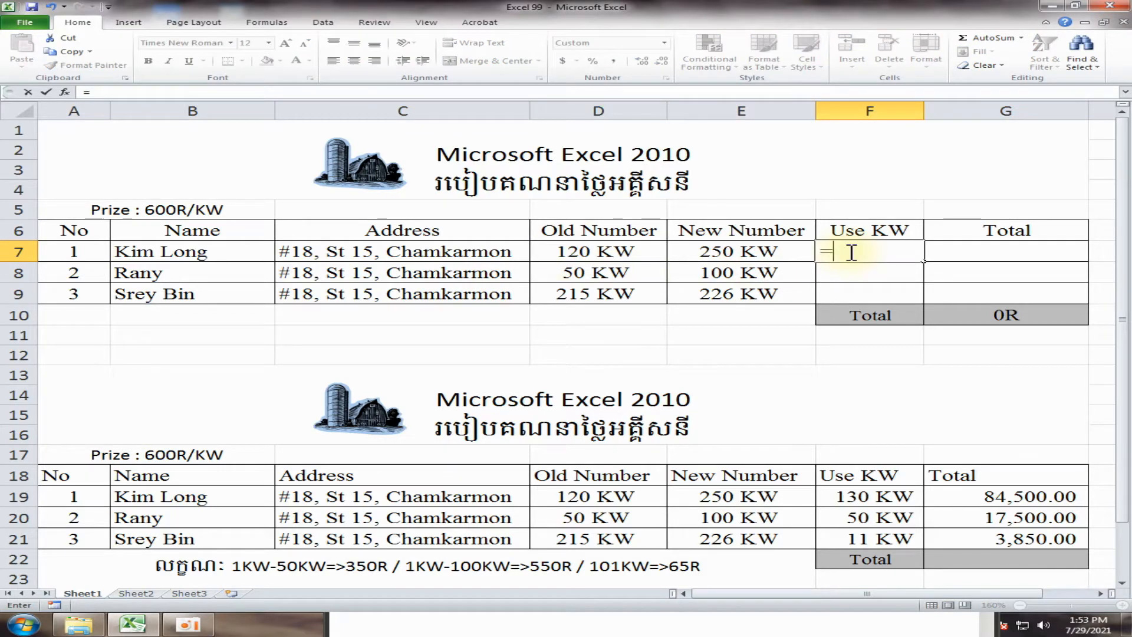
left_click(699, 252)
type("-")
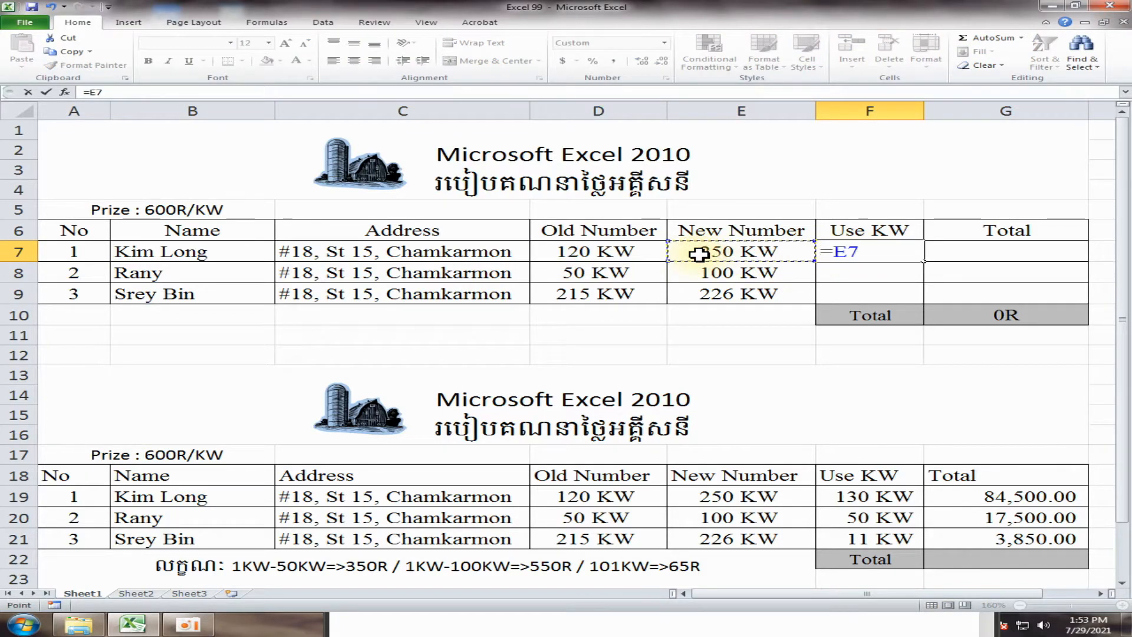
left_click(616, 254)
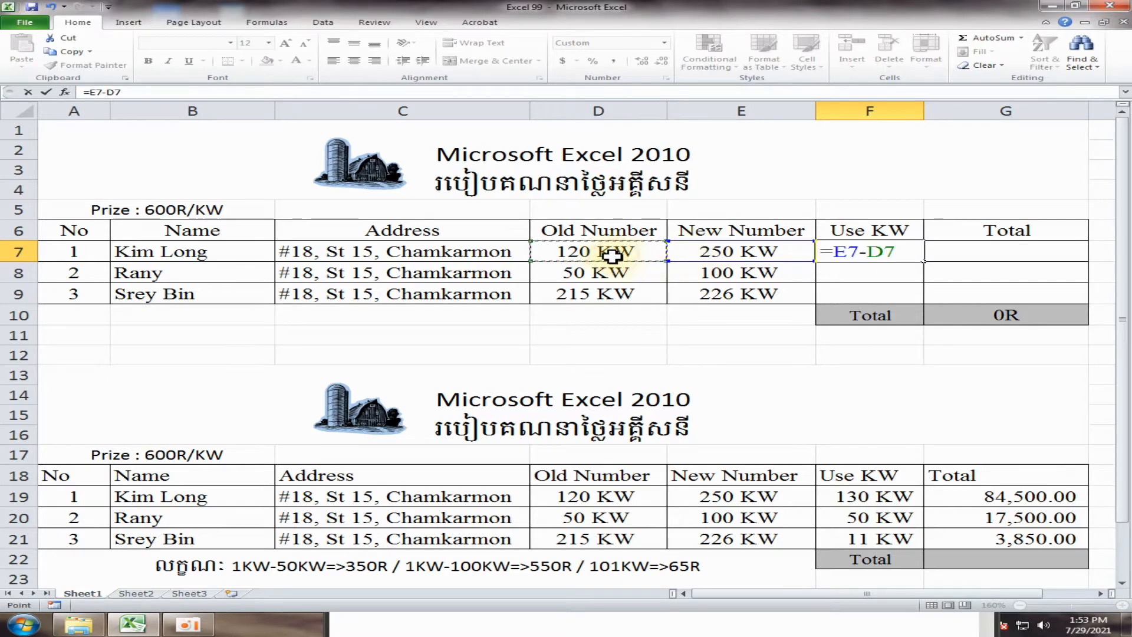
key("Return")
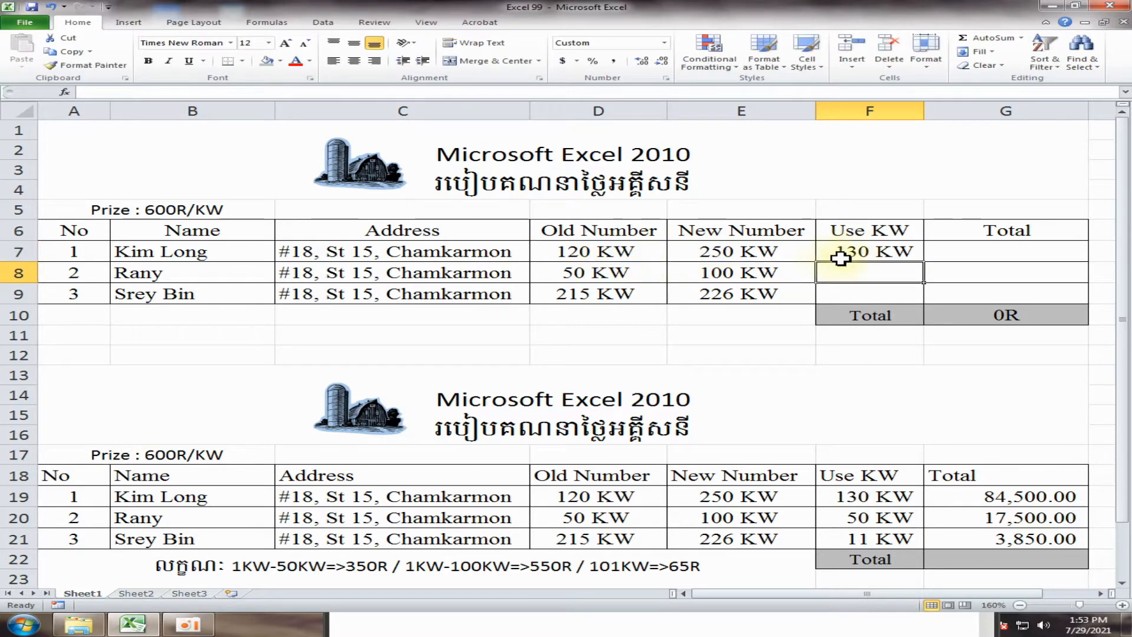
left_click(896, 255)
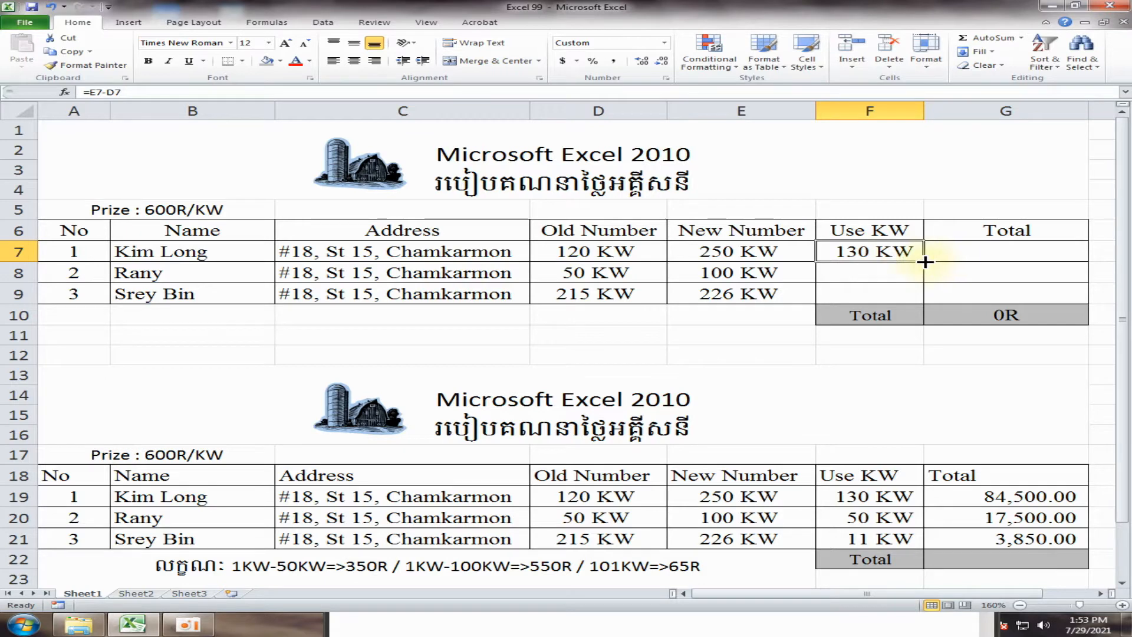
left_click_drag(925, 262, 923, 300)
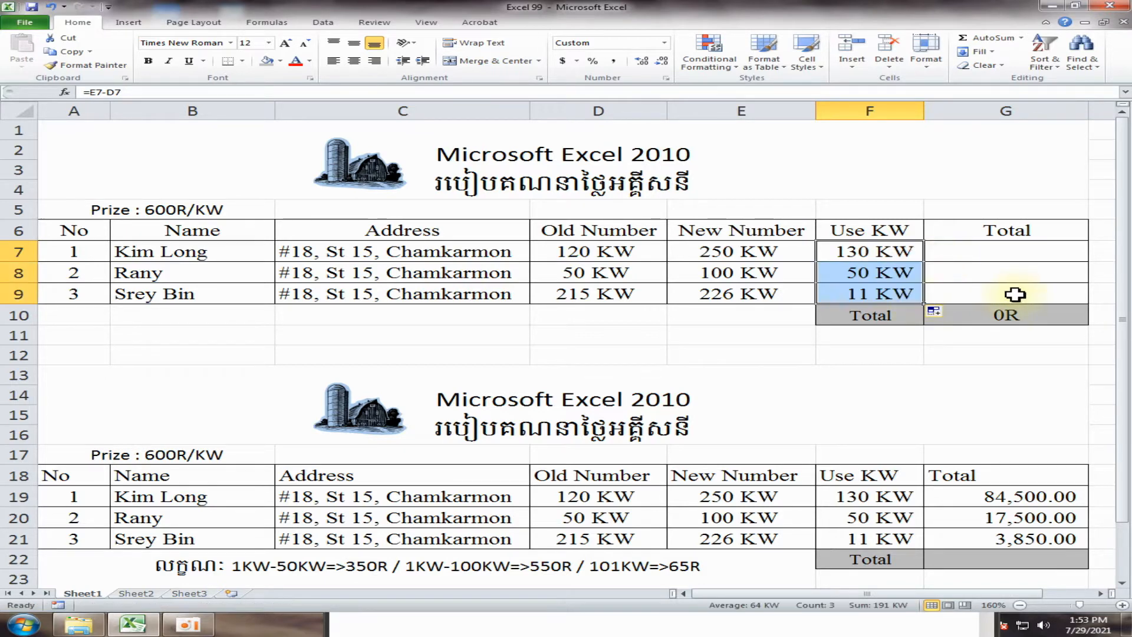
Step: Enter =F7*600 in G7 as the first customer's total, dismissing the Windows color scheme prompt without changing the scheme
left_click(970, 253)
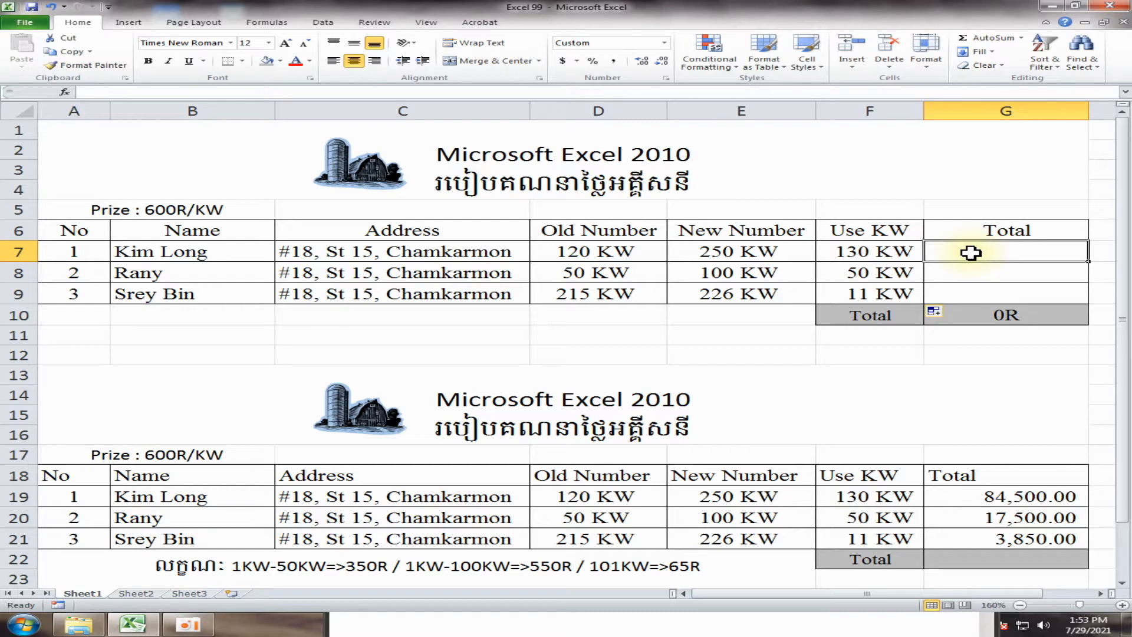
type("=")
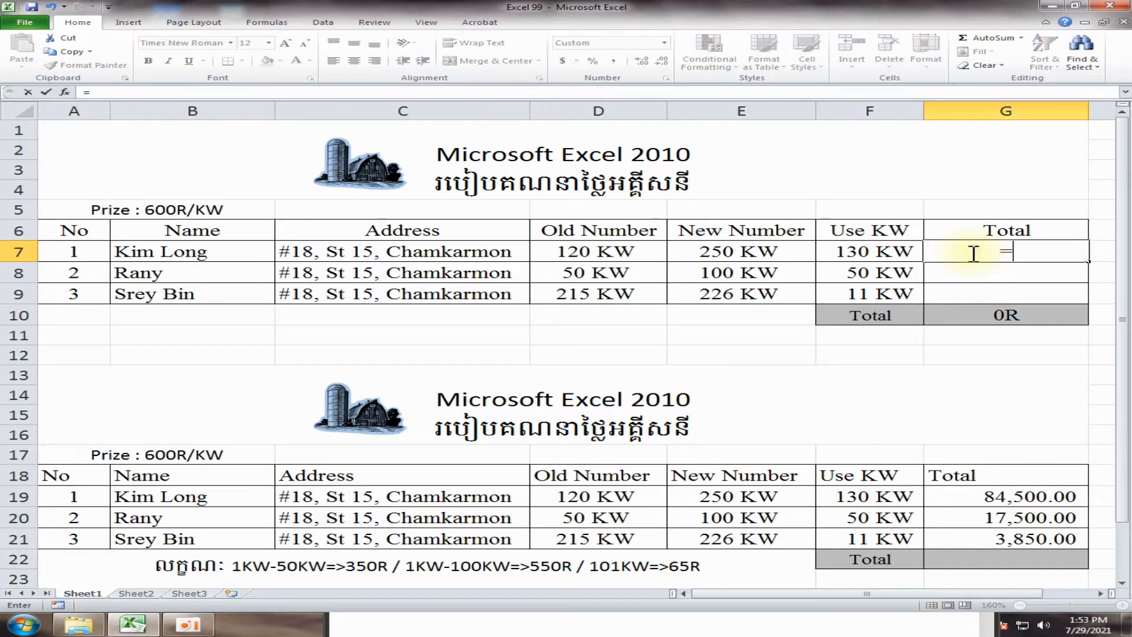
left_click(859, 248)
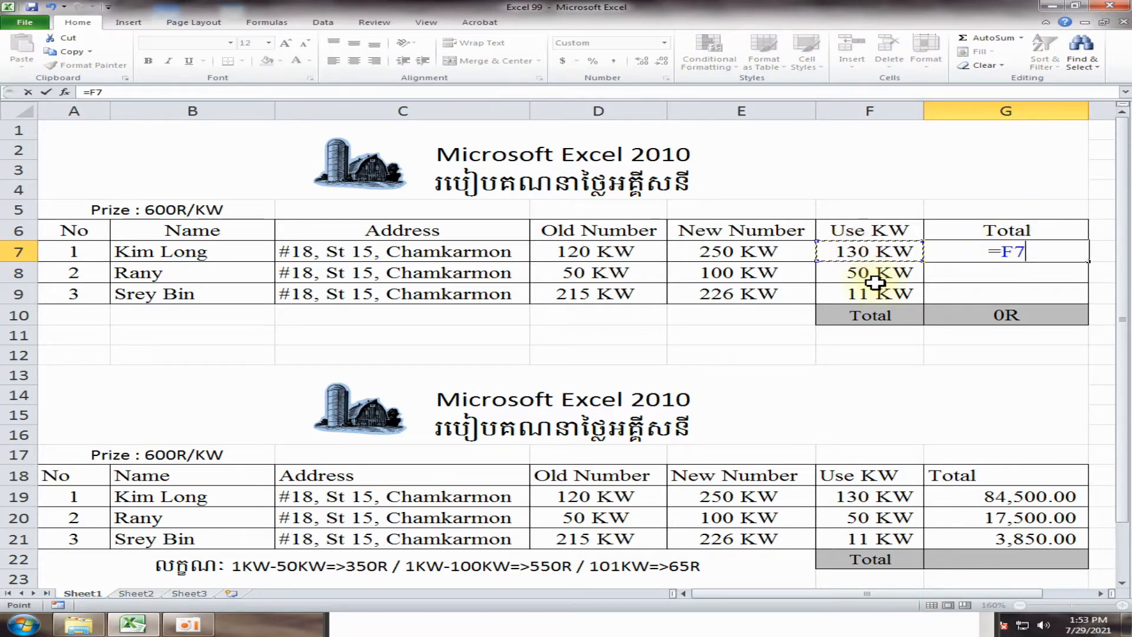
type("*")
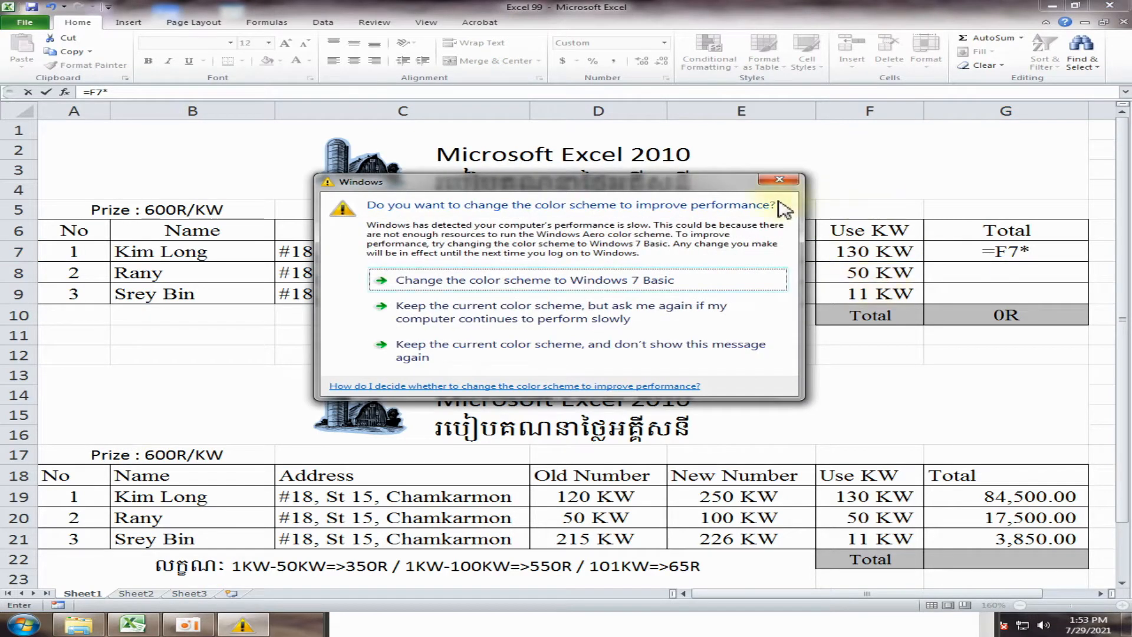
left_click(780, 180)
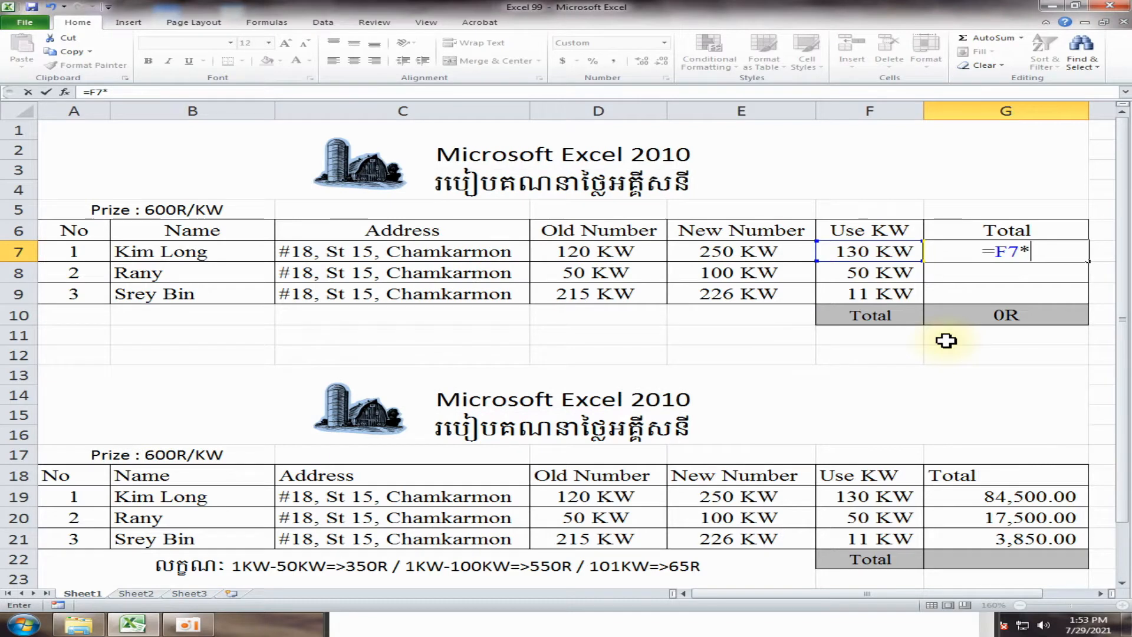
type("600")
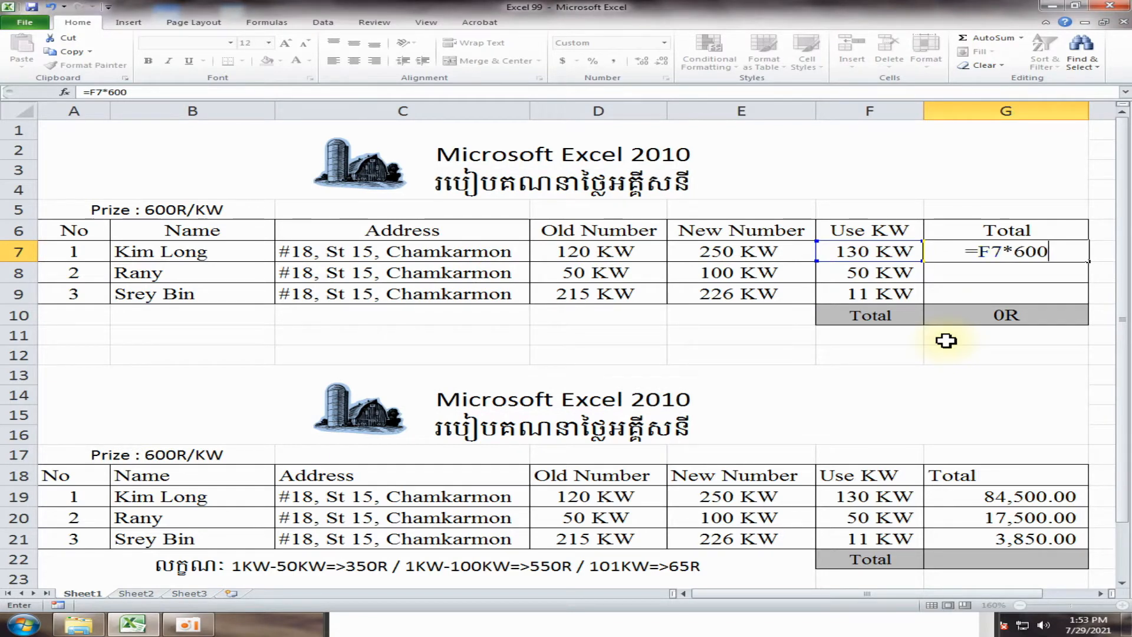
key("Return")
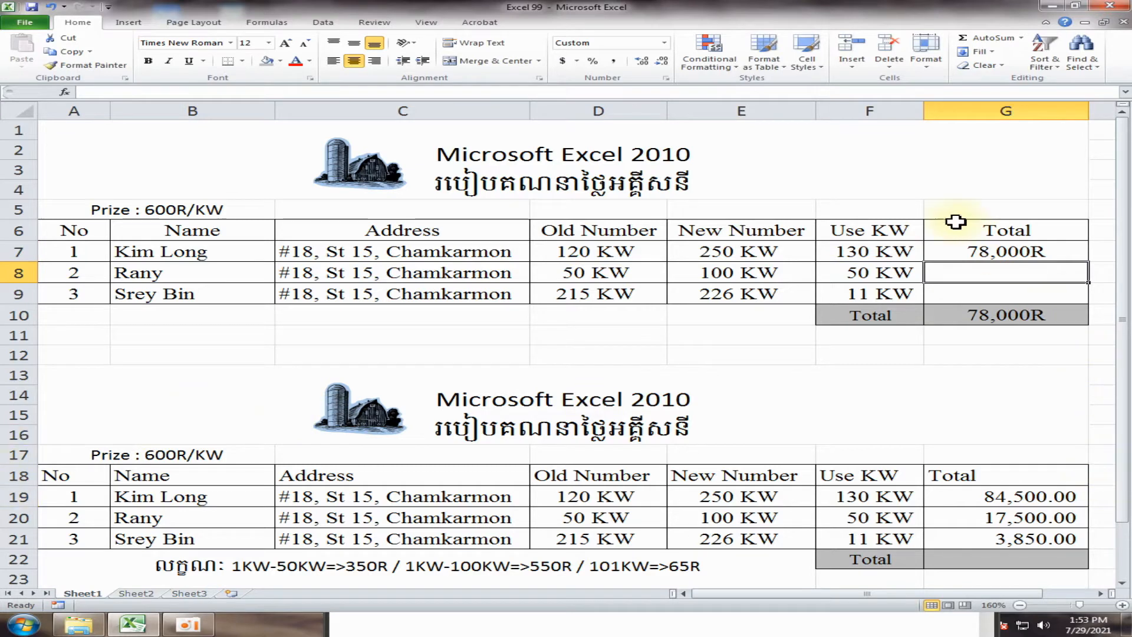
Step: Fill the Total formula from G7 down to G9 for the other two customers
left_click(866, 252)
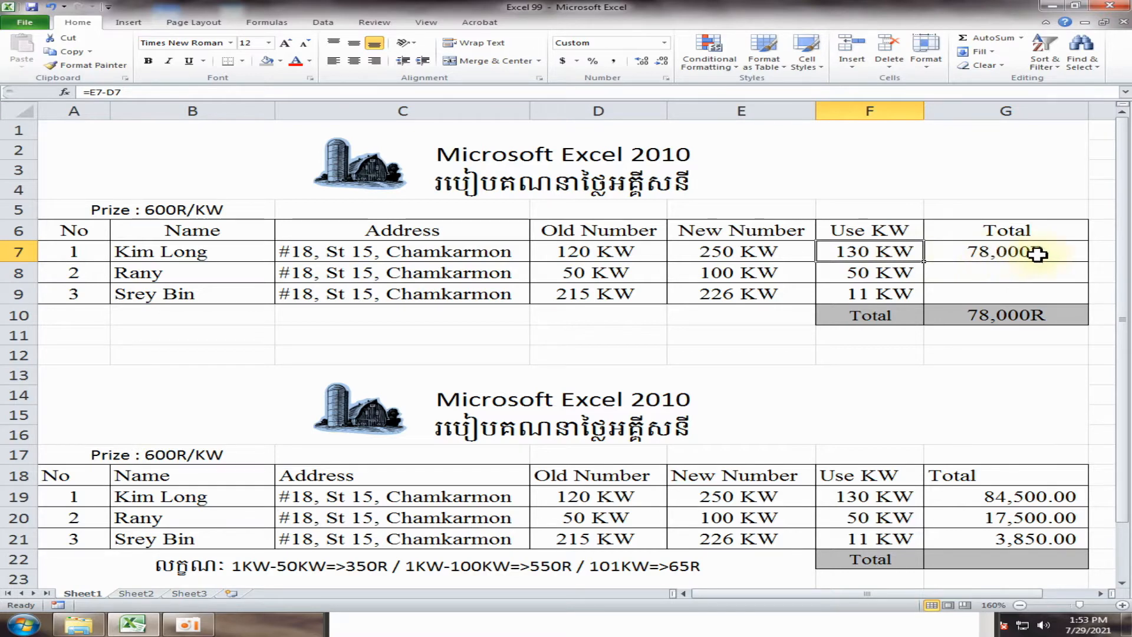
left_click(1005, 293)
left_click(1008, 252)
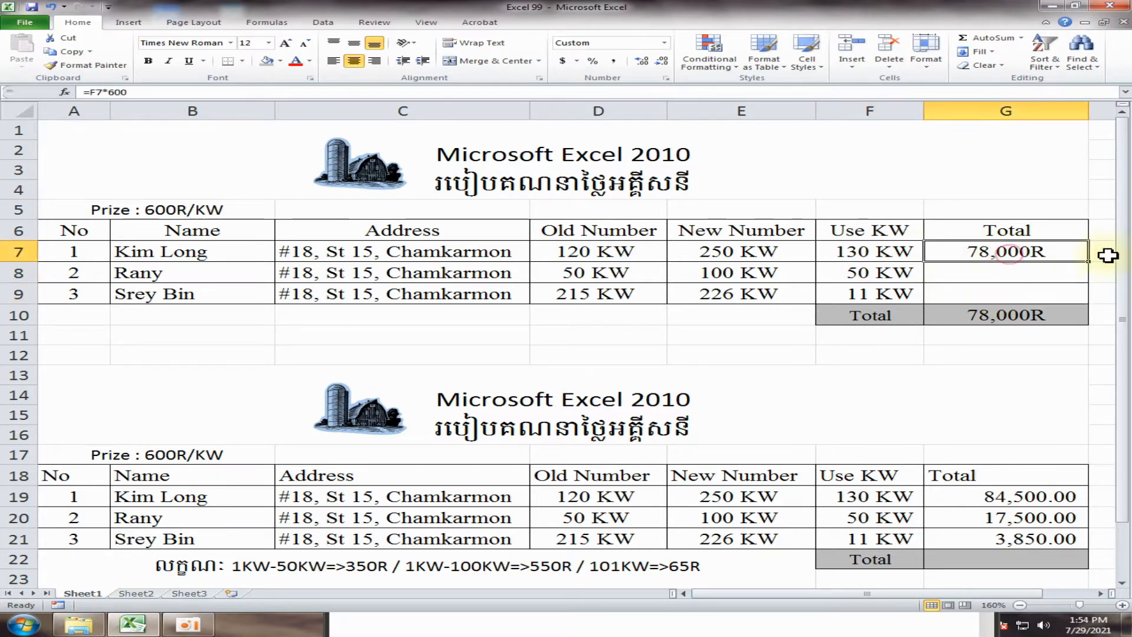
left_click_drag(1088, 261, 1084, 300)
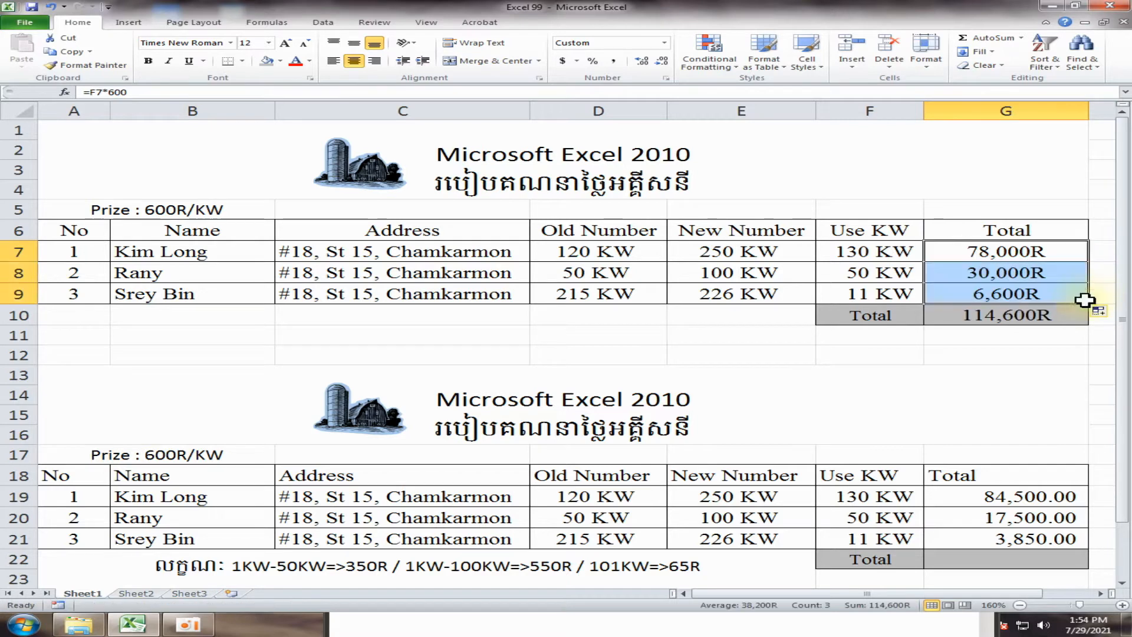
left_click(1031, 357)
Step: Clear the grand total cell G10 of the first table
left_click(1002, 314)
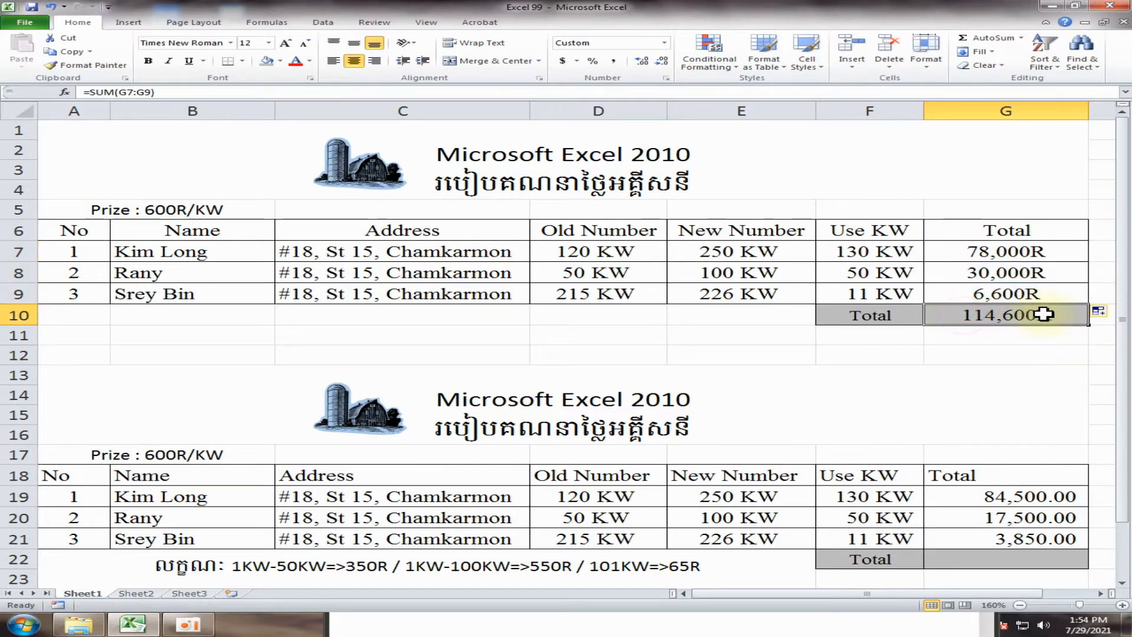
key("Delete")
left_click(1033, 356)
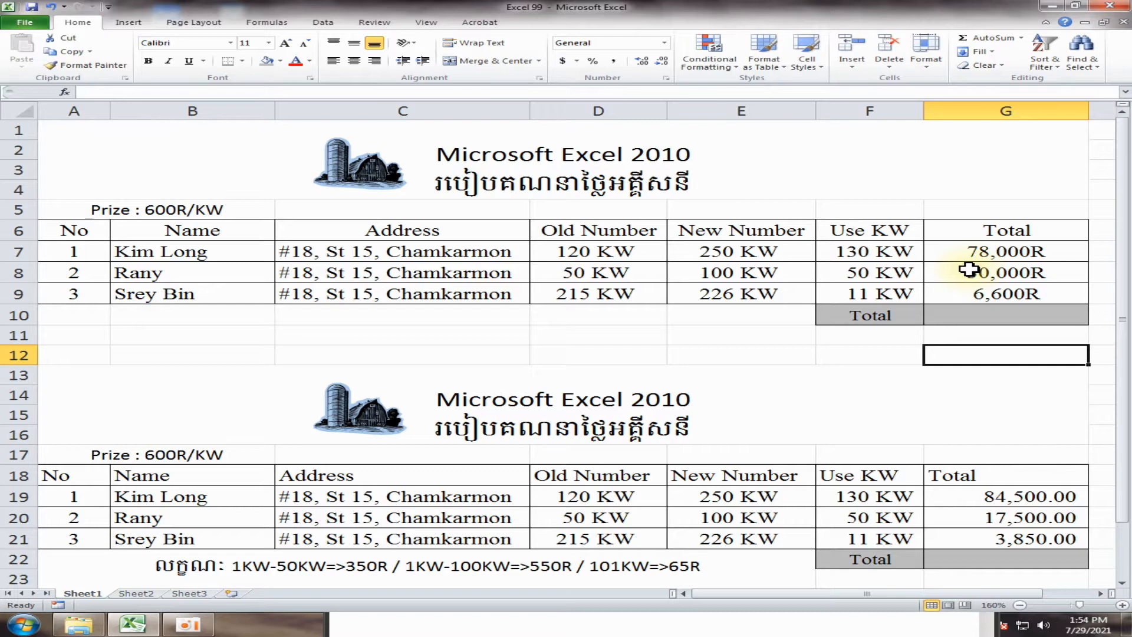
Step: Enter =sum(G7:G9) in G10 to add up the customers' totals in the first table
left_click_drag(83, 212, 1052, 323)
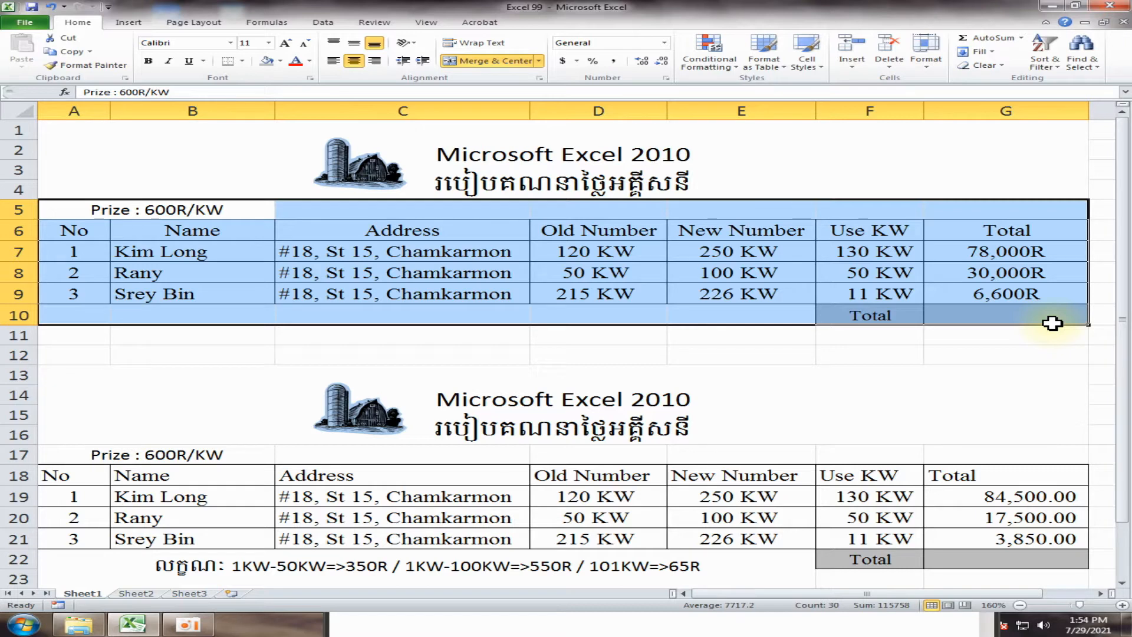
left_click(1011, 317)
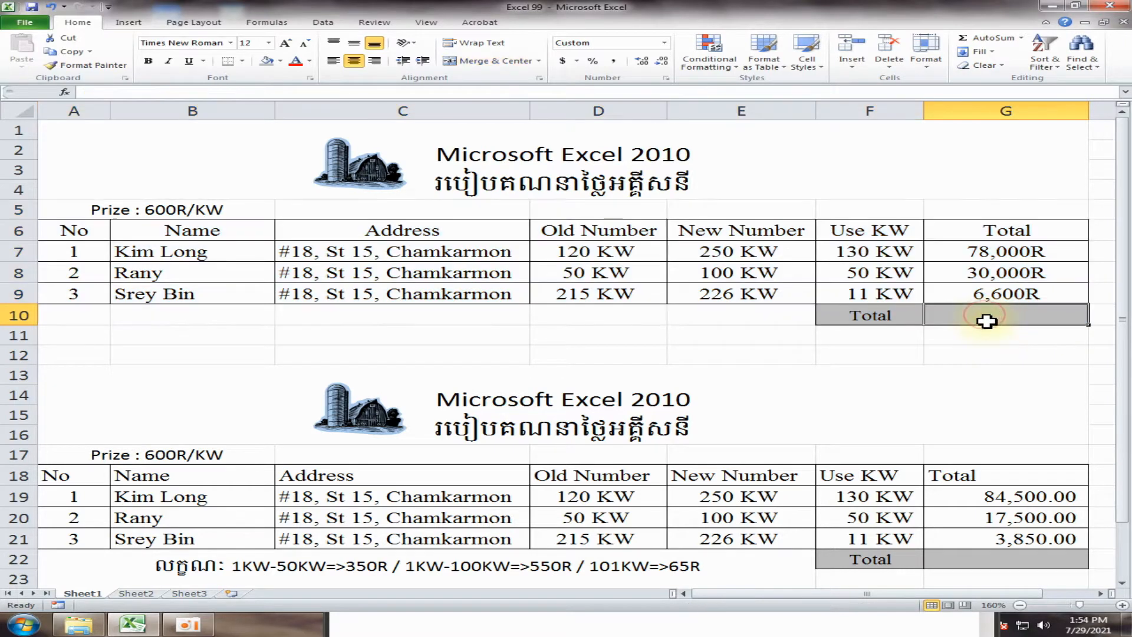
left_click_drag(972, 248, 973, 295)
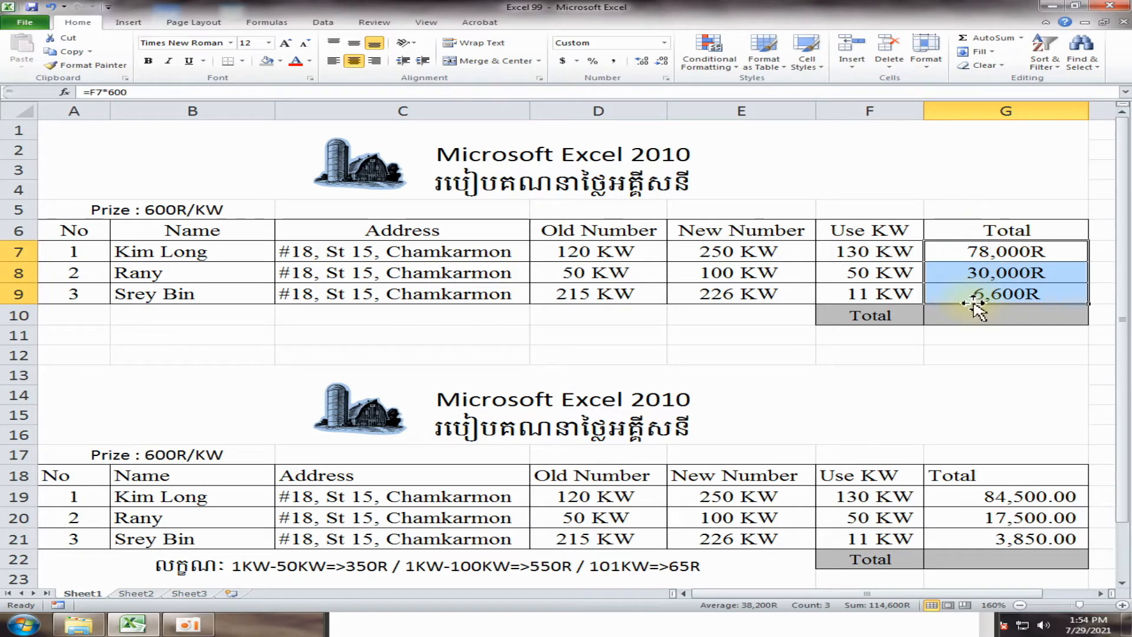
left_click(967, 314)
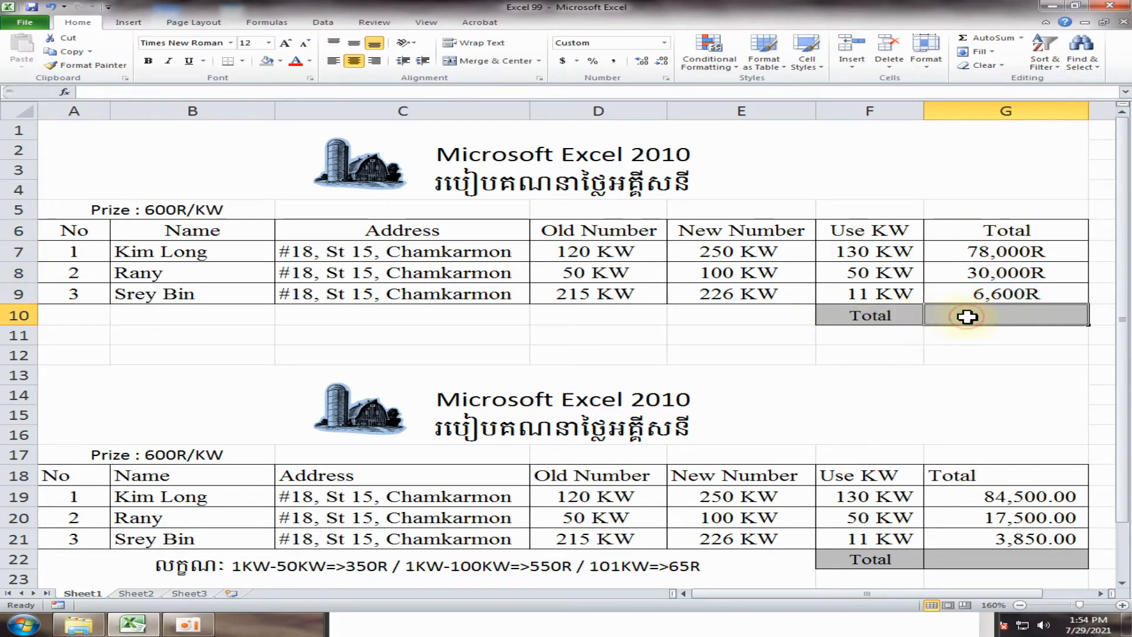
type("=s")
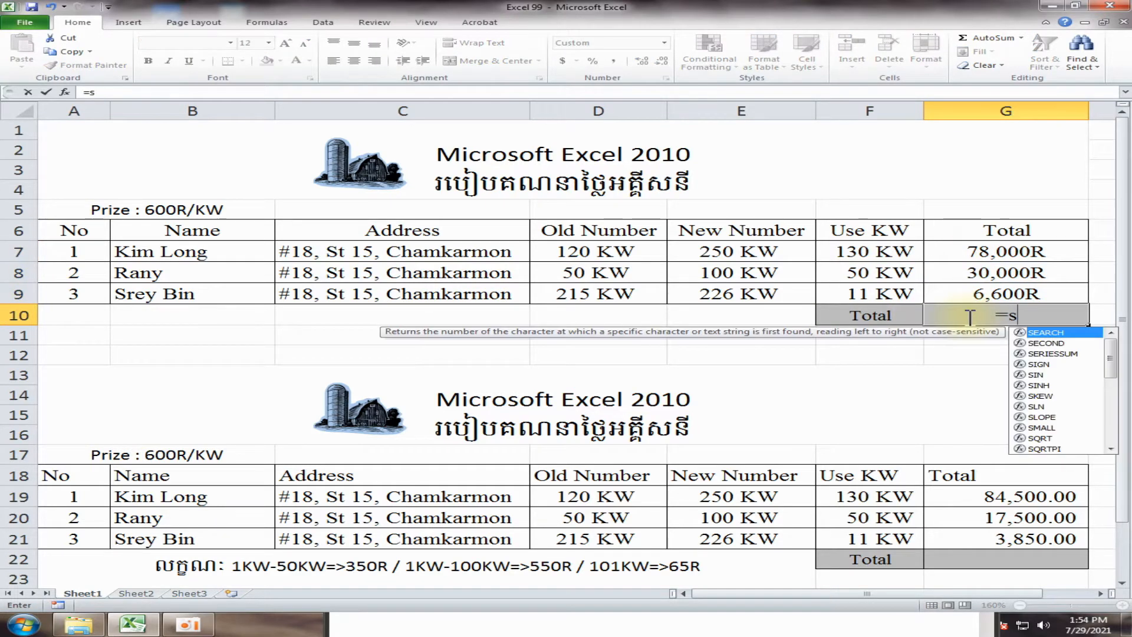
type("um(")
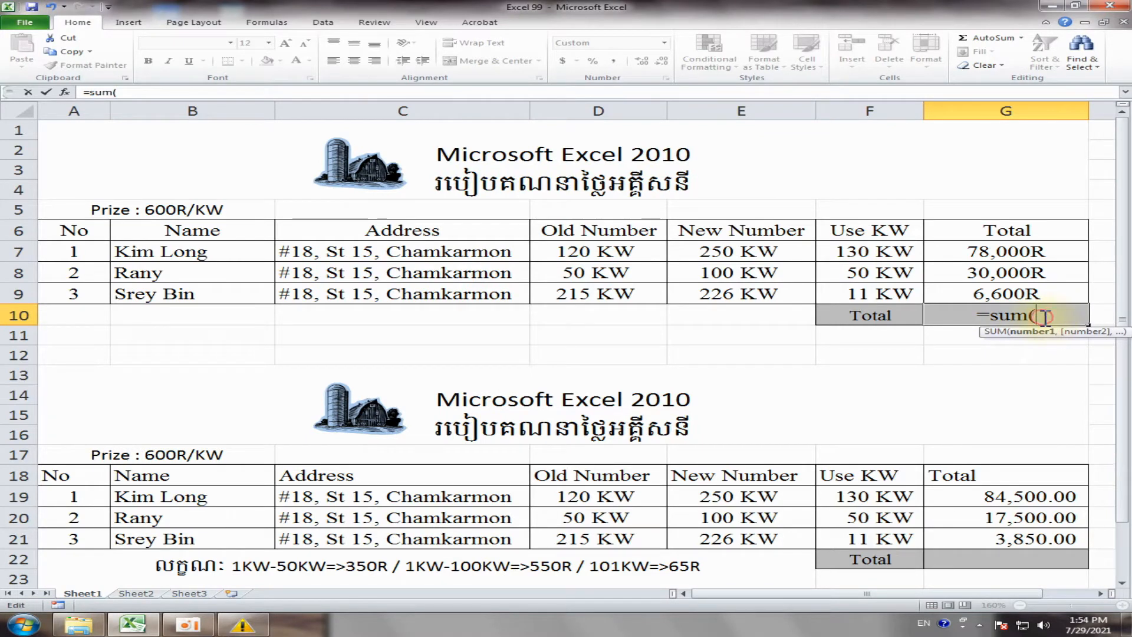
left_click_drag(963, 247, 943, 291)
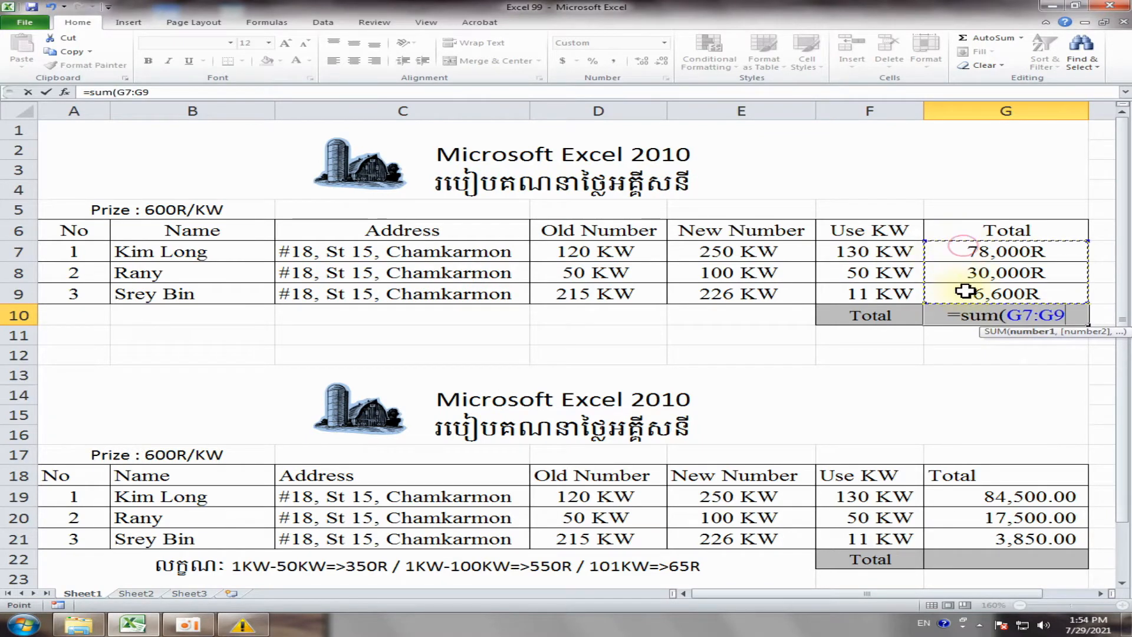
type(")")
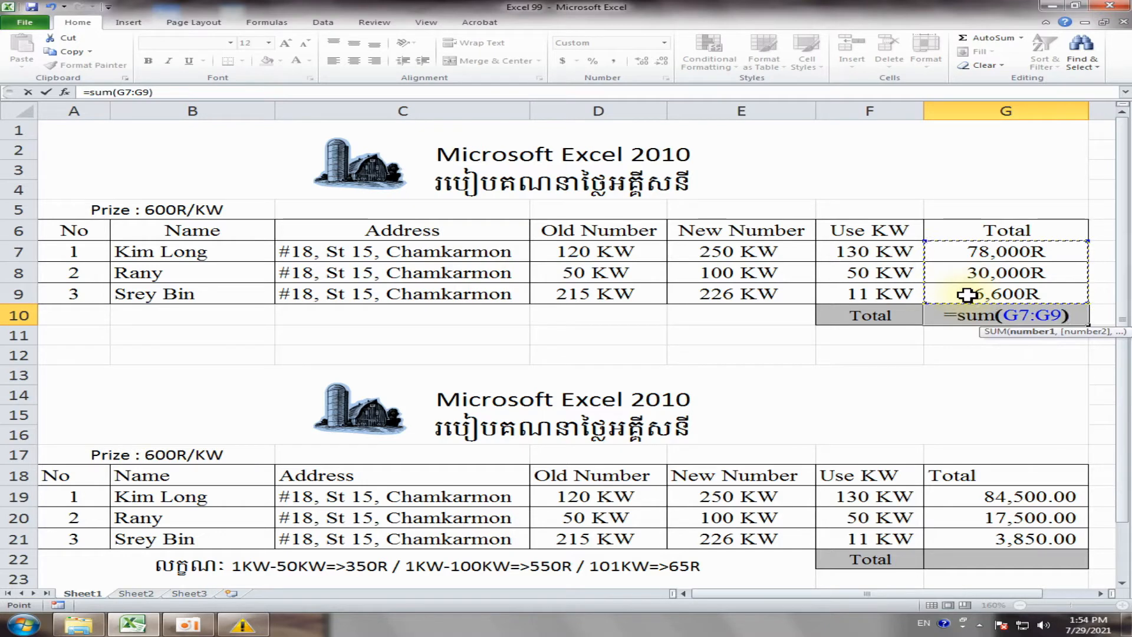
key("Return")
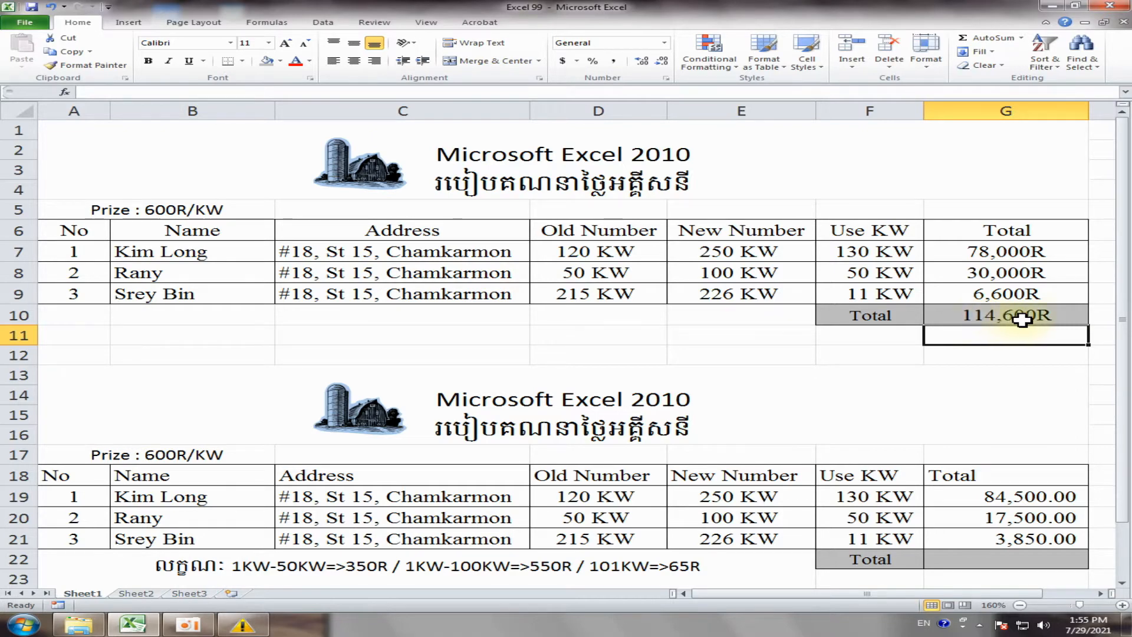
Step: Review the completed first table, A5:G10, and go to the second table with the tiered KW prices
left_click(956, 354)
scroll(830, 358, "down", 1)
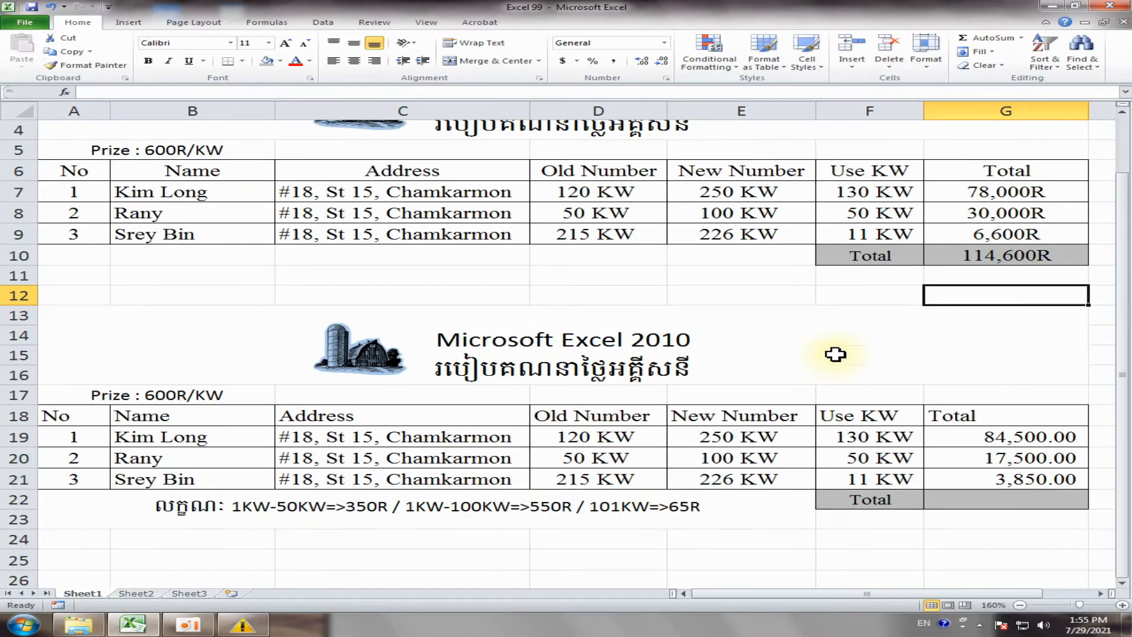
scroll(836, 354, "up", 1)
left_click_drag(94, 210, 1027, 329)
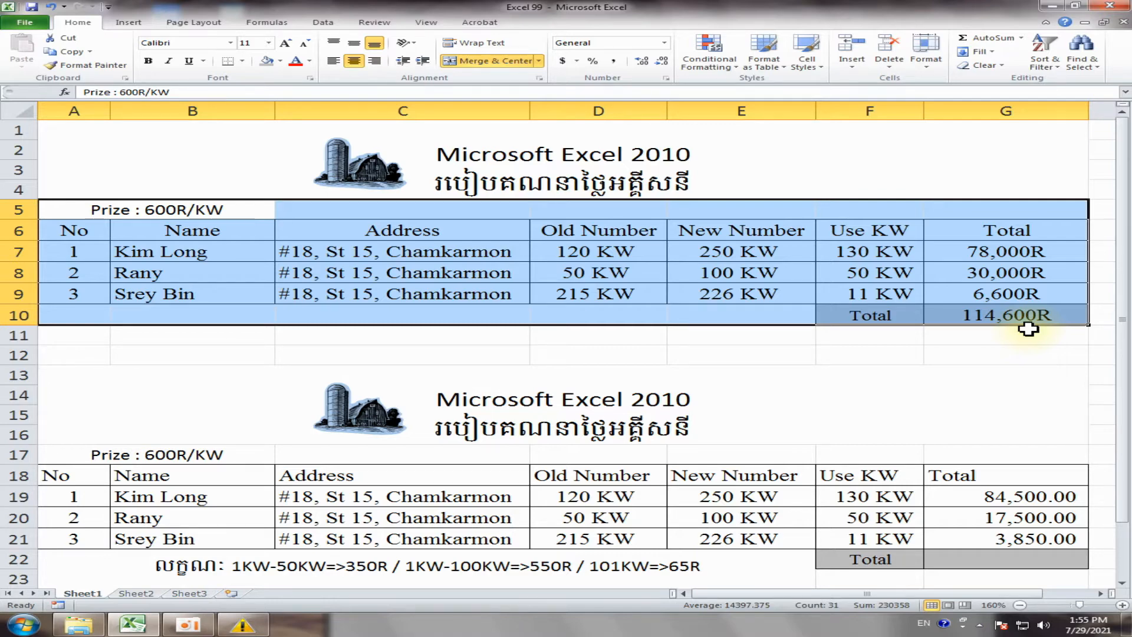
scroll(1028, 329, "down", 4)
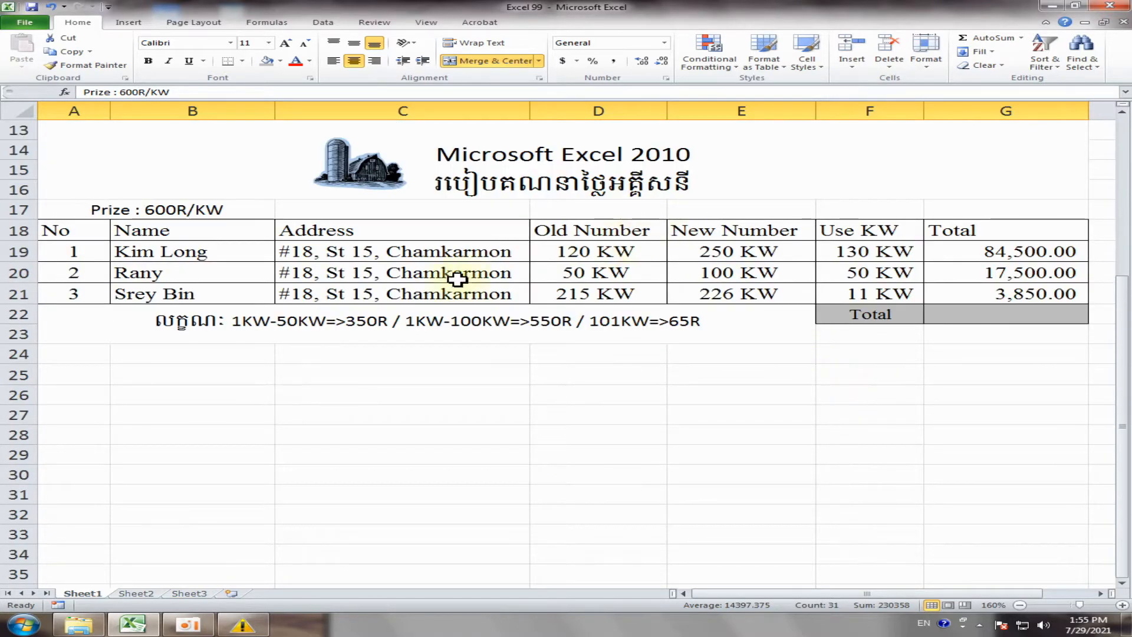
Step: Clear the flat-price line "Prize : 600R/KW" above the second table in row 17
left_click(437, 295)
left_click(157, 334)
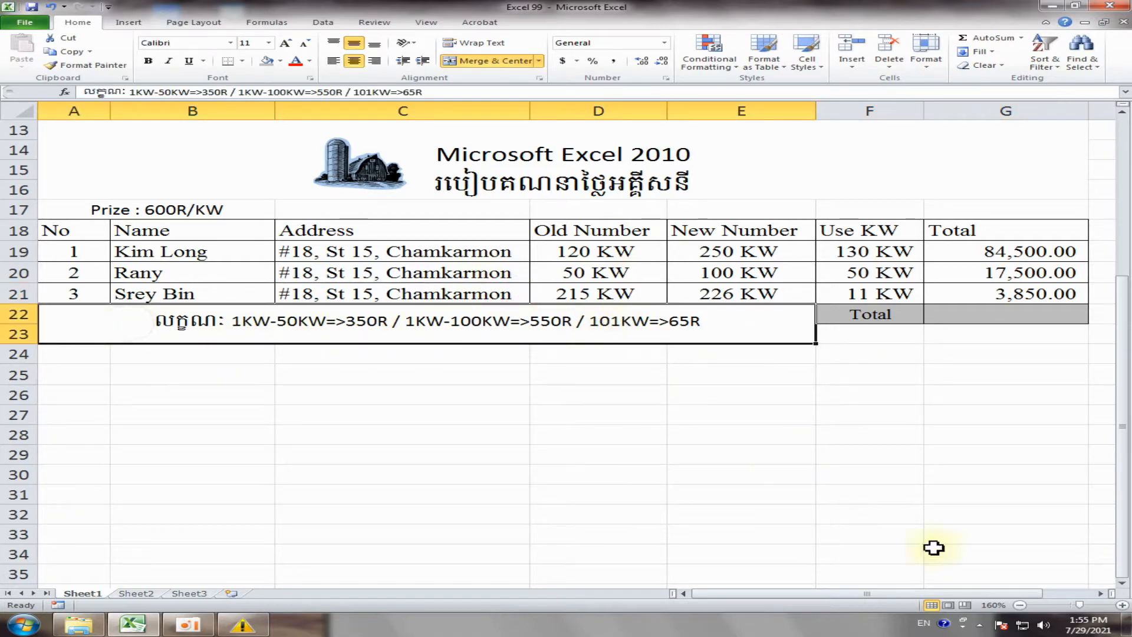
left_click(1122, 605)
left_click(1122, 605)
left_click(1122, 605)
left_click(1122, 605)
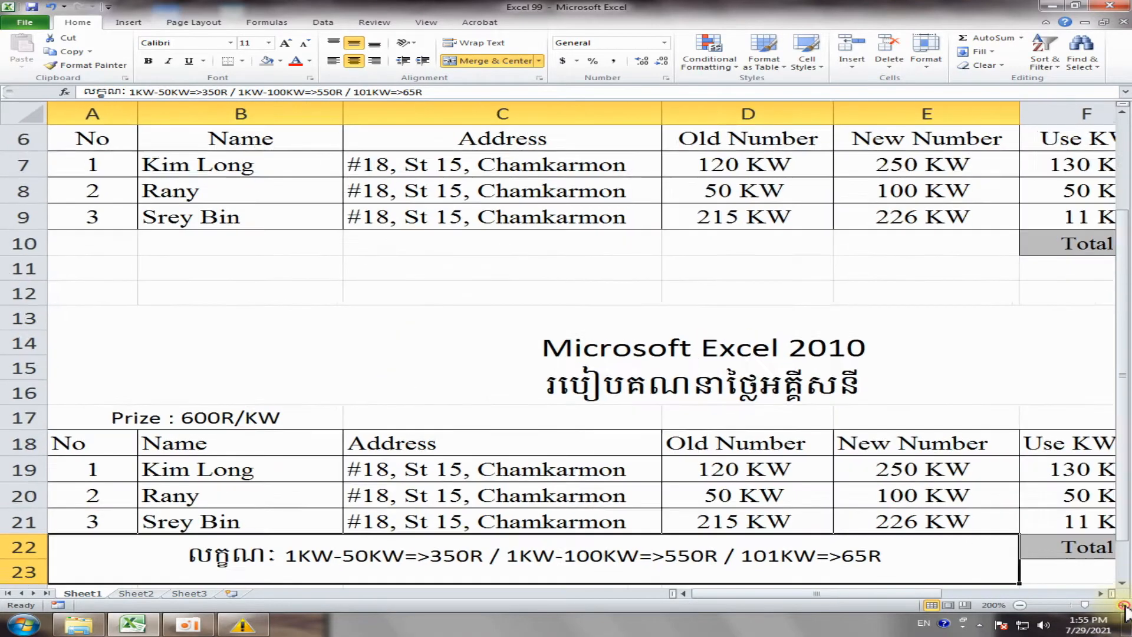
left_click(1122, 605)
left_click(1122, 605)
left_click(1122, 605)
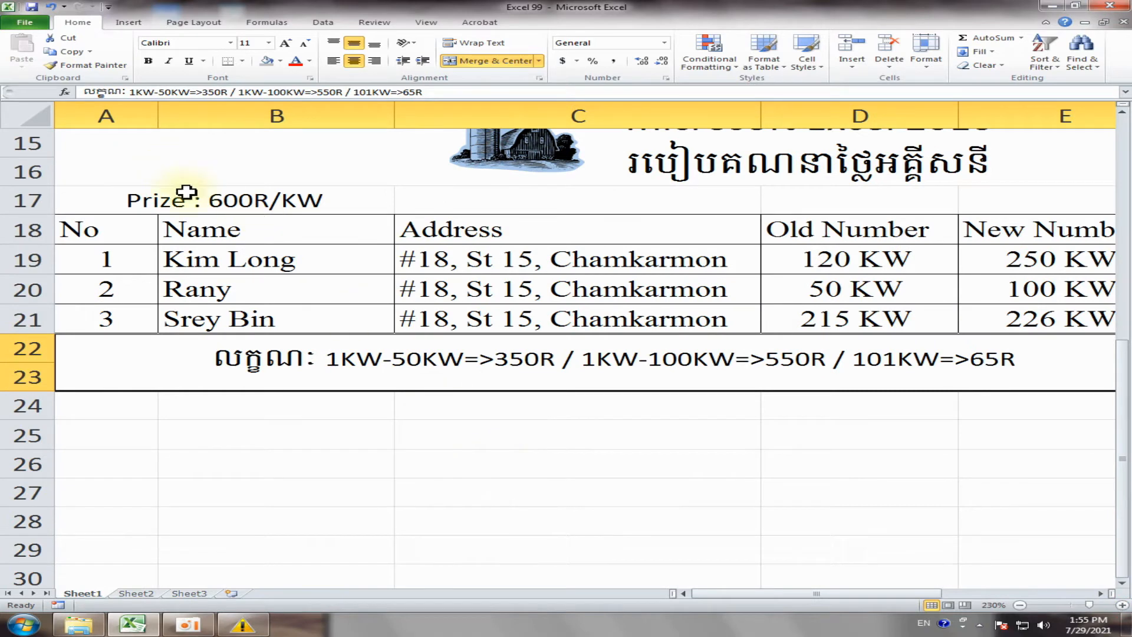
left_click(127, 197)
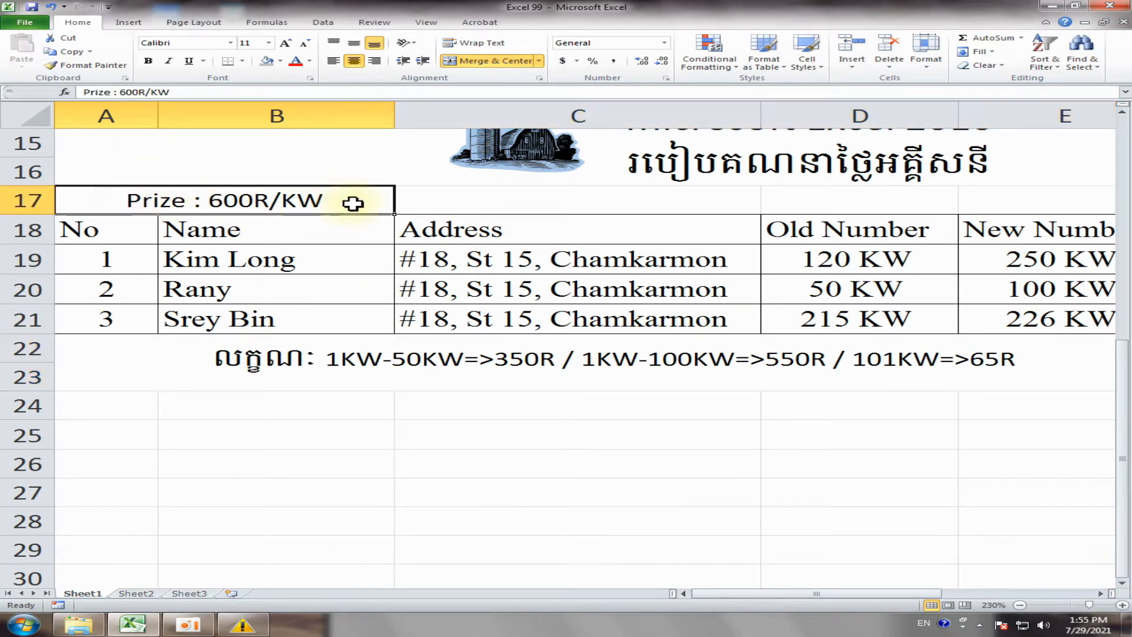
key("Delete")
Step: Copy the full tiered price condition text from the merged cell A22 below the second table
left_click(380, 361)
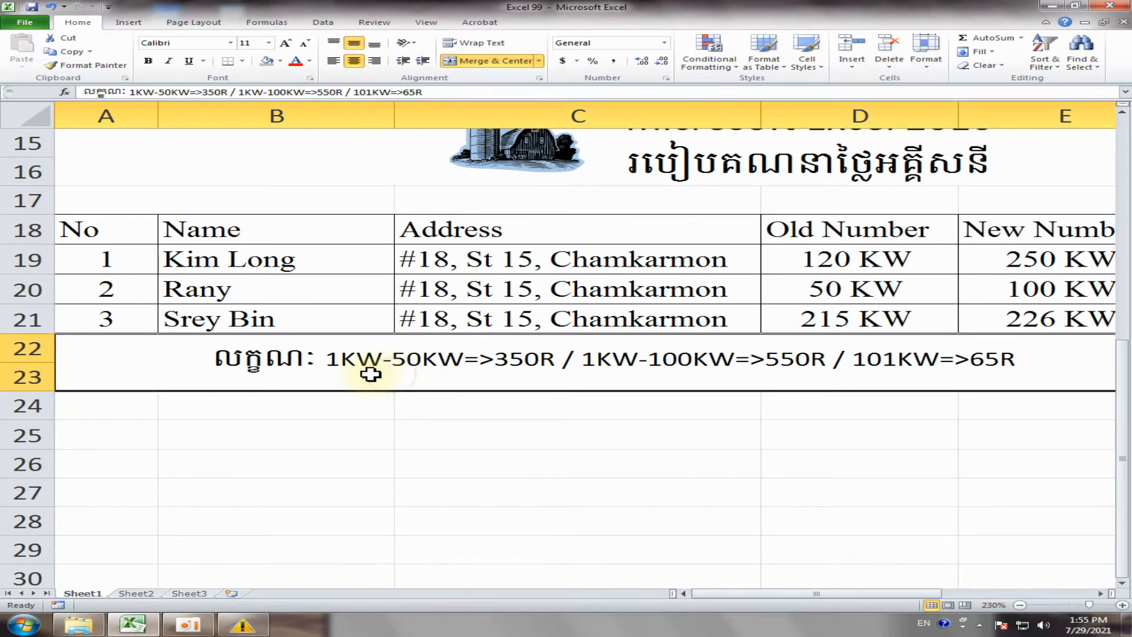
scroll(377, 365, "up", 1)
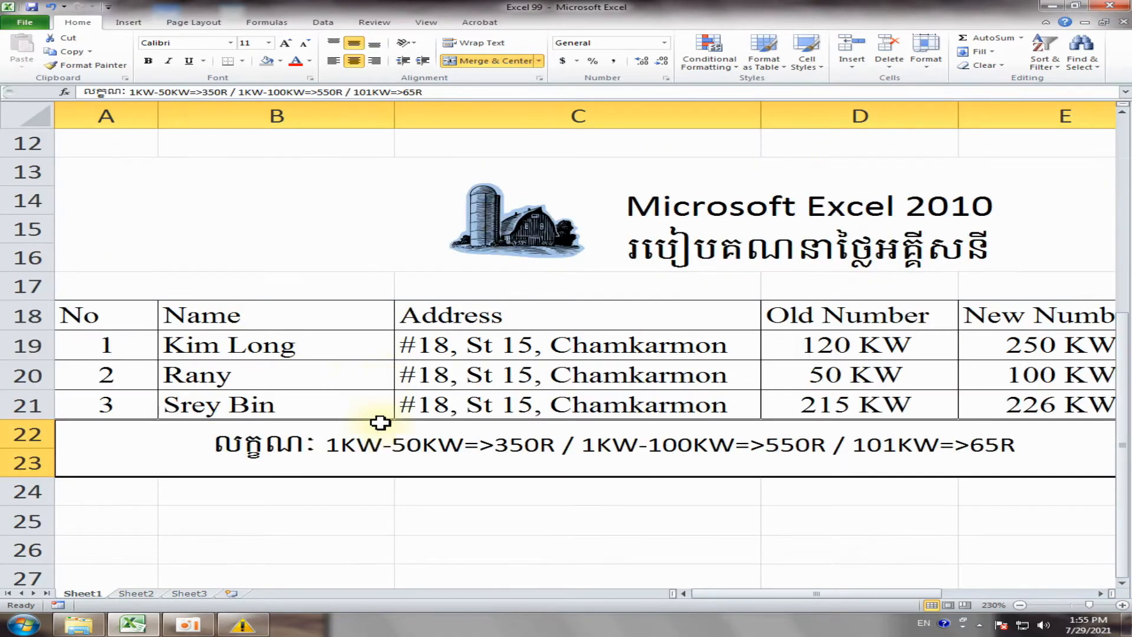
double_click(887, 451)
double_click(958, 446)
left_click_drag(958, 446, 157, 447)
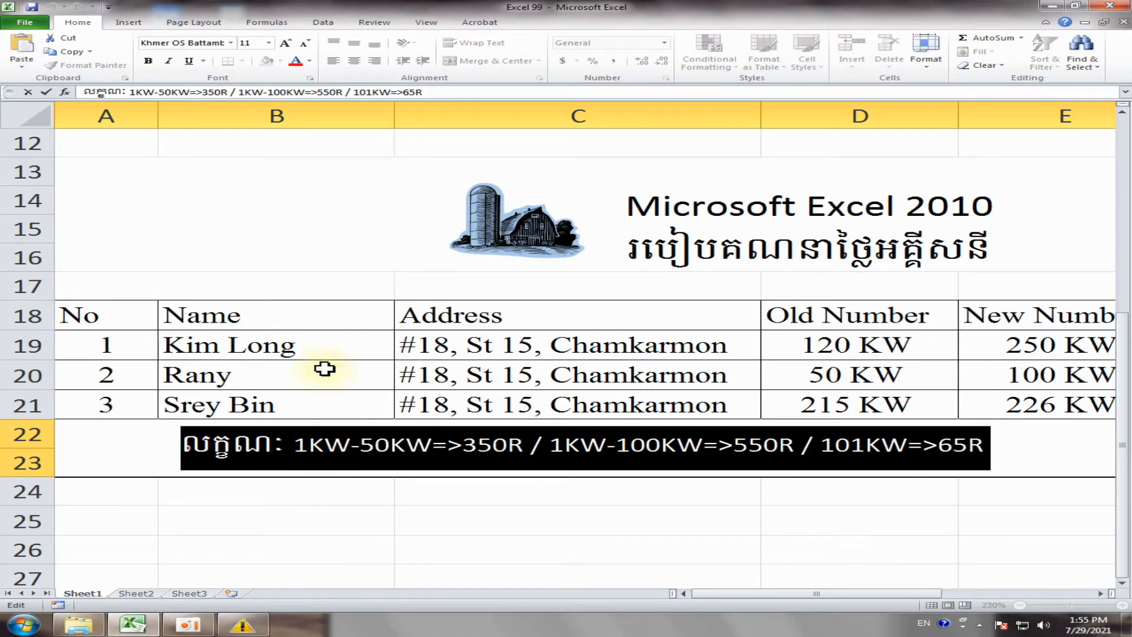
right_click(331, 446)
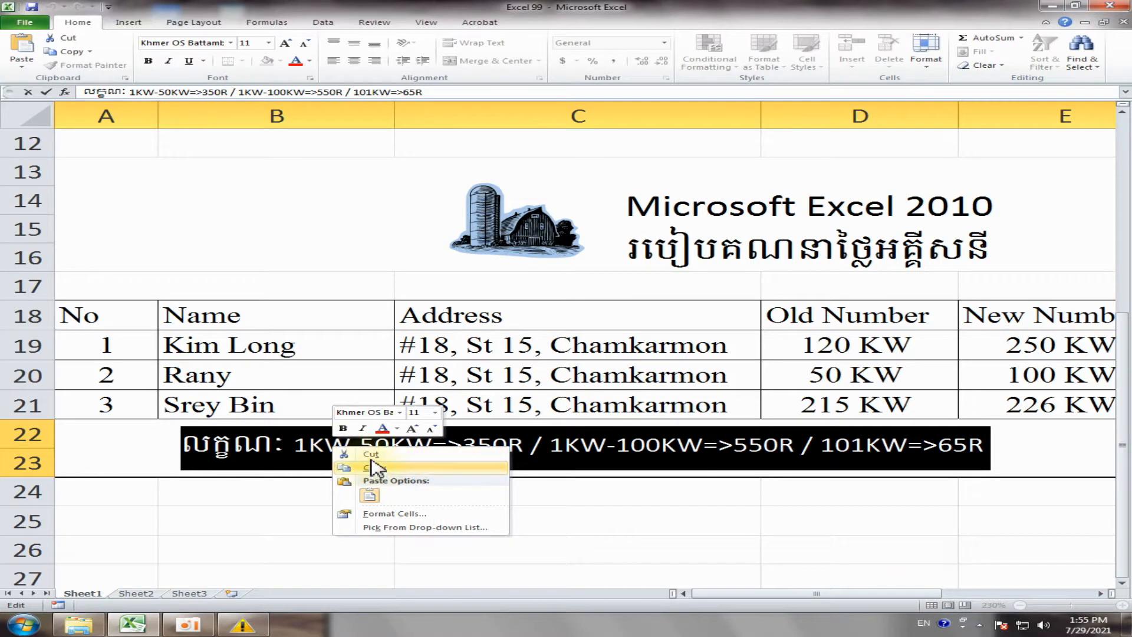
left_click(374, 467)
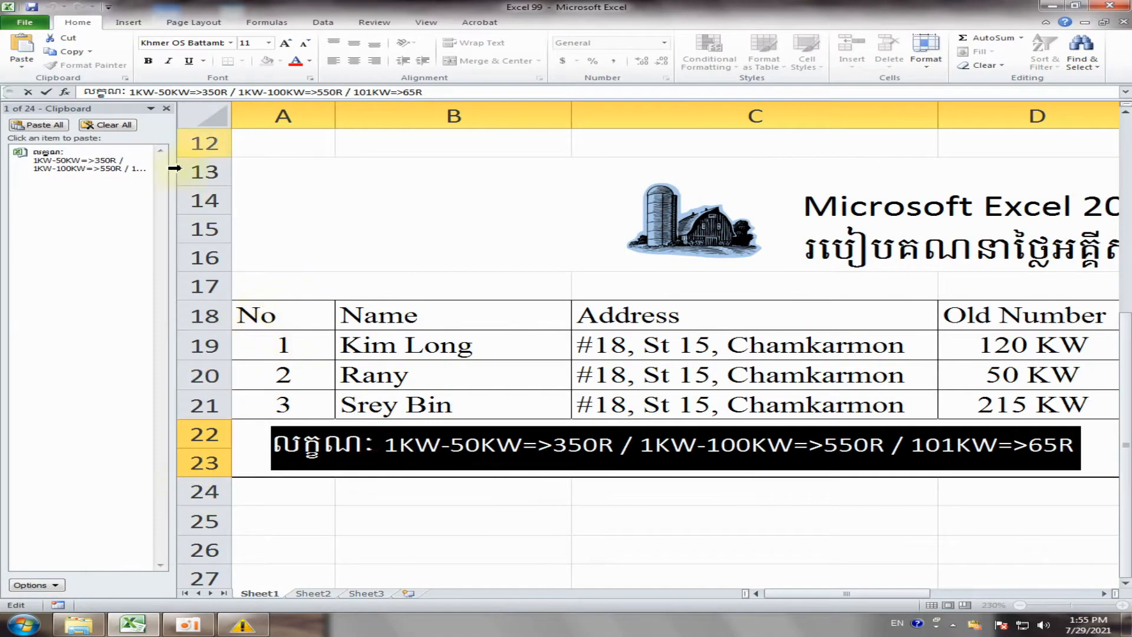
left_click(167, 109)
Step: Merge and center A17:G17 as one cell and paste the copied price conditions into it
left_click_drag(259, 281, 843, 288)
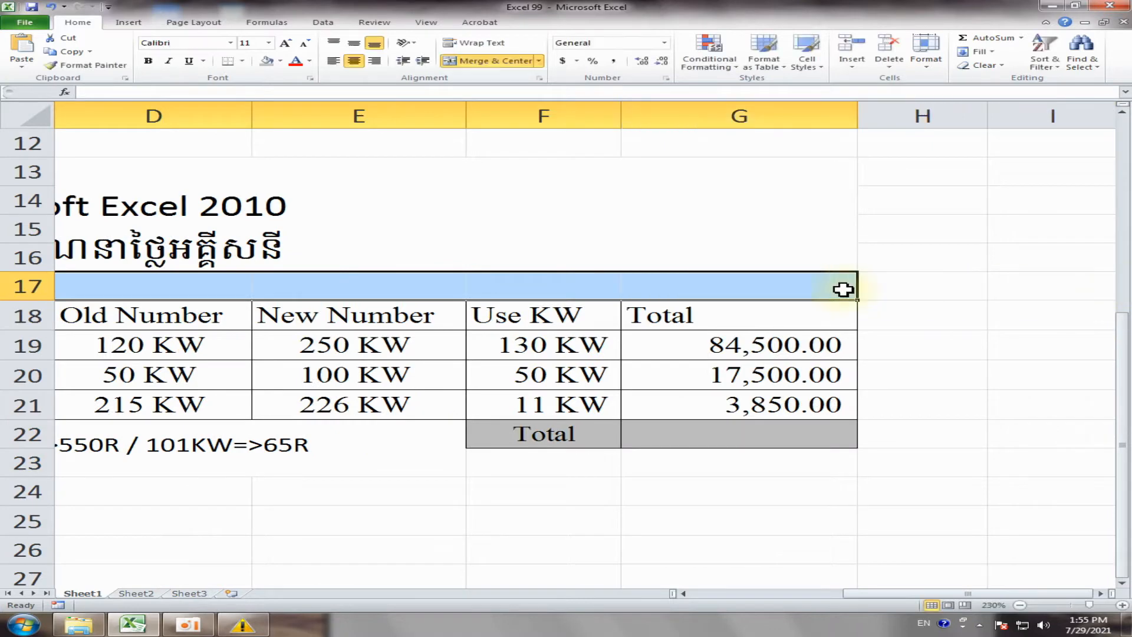
left_click(474, 61)
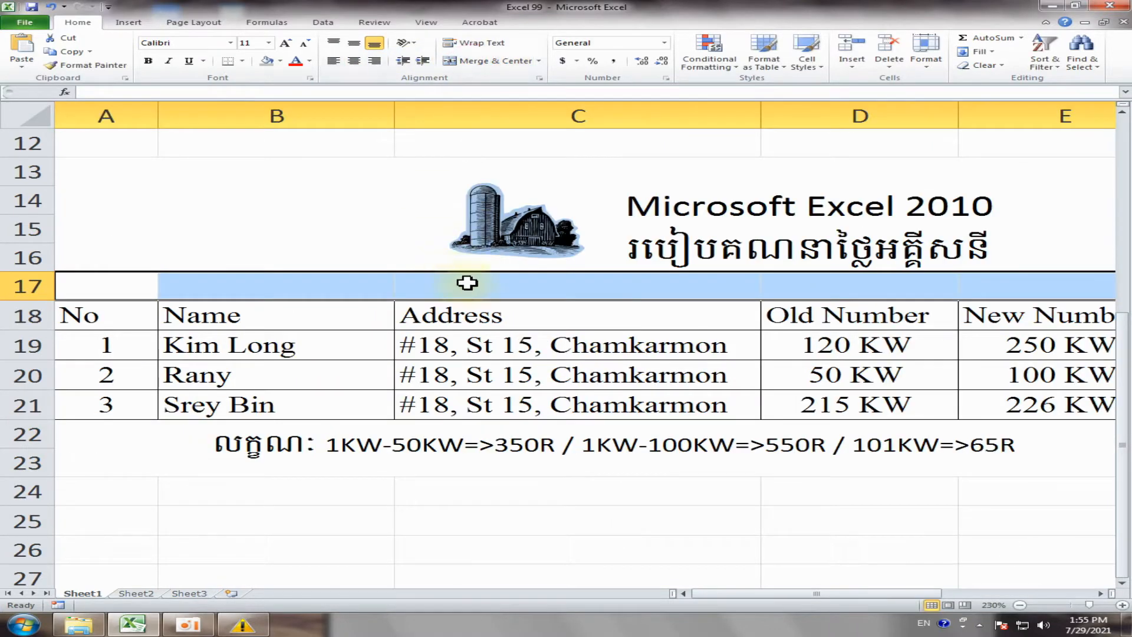
left_click(478, 62)
double_click(493, 291)
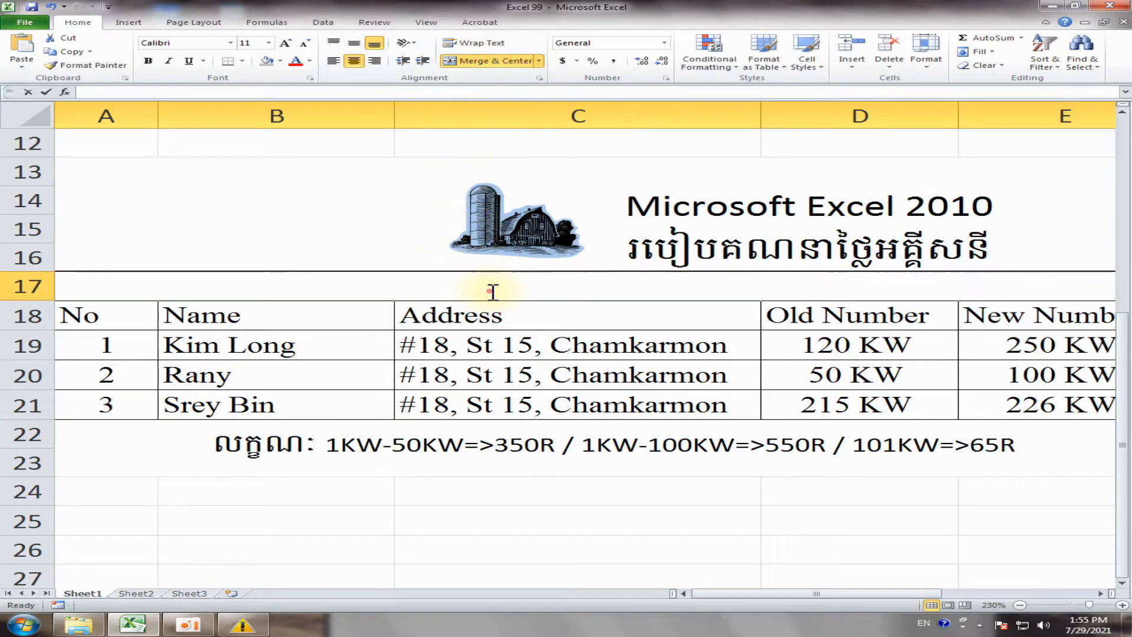
double_click(493, 291)
key("ctrl+v")
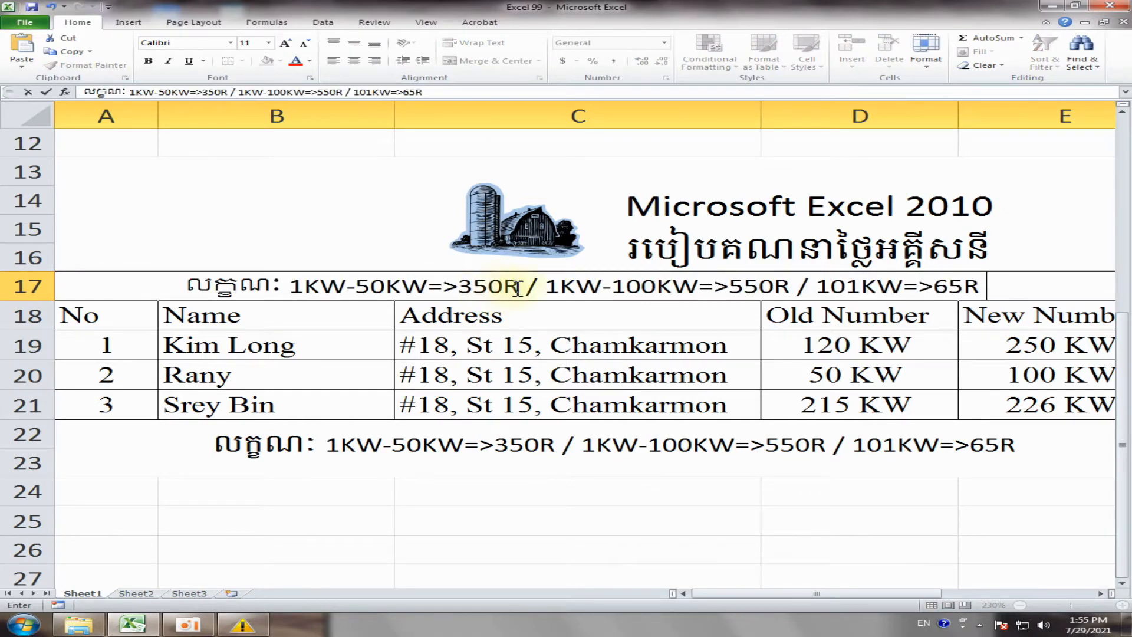
Step: Delete the original price condition text from the merged cell A22 below the second table
left_click(238, 446)
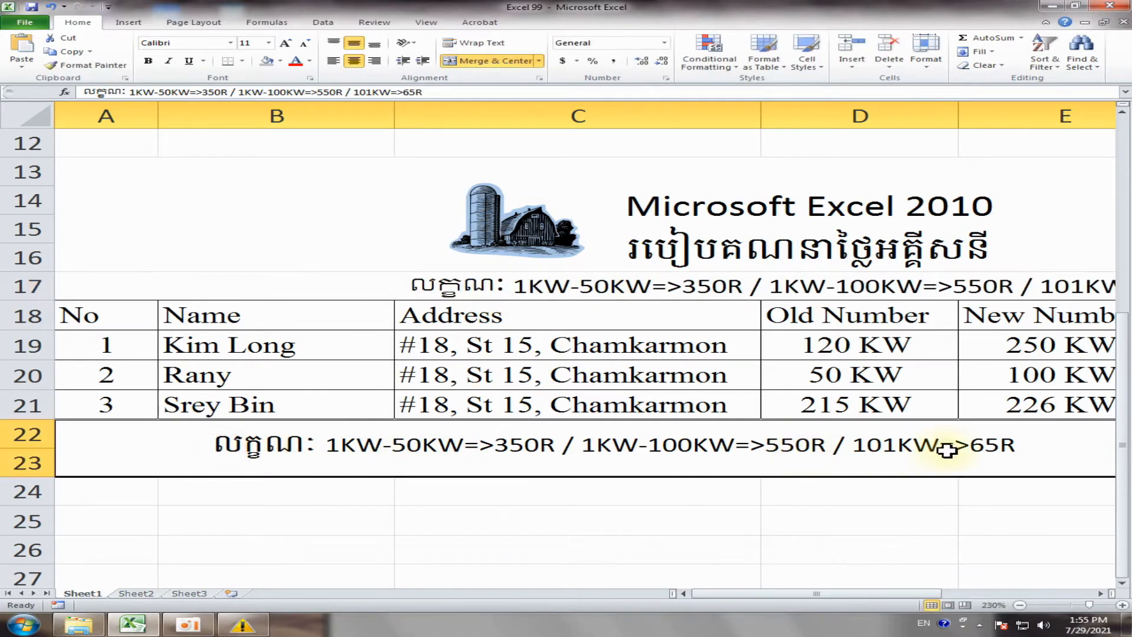
left_click(1019, 605)
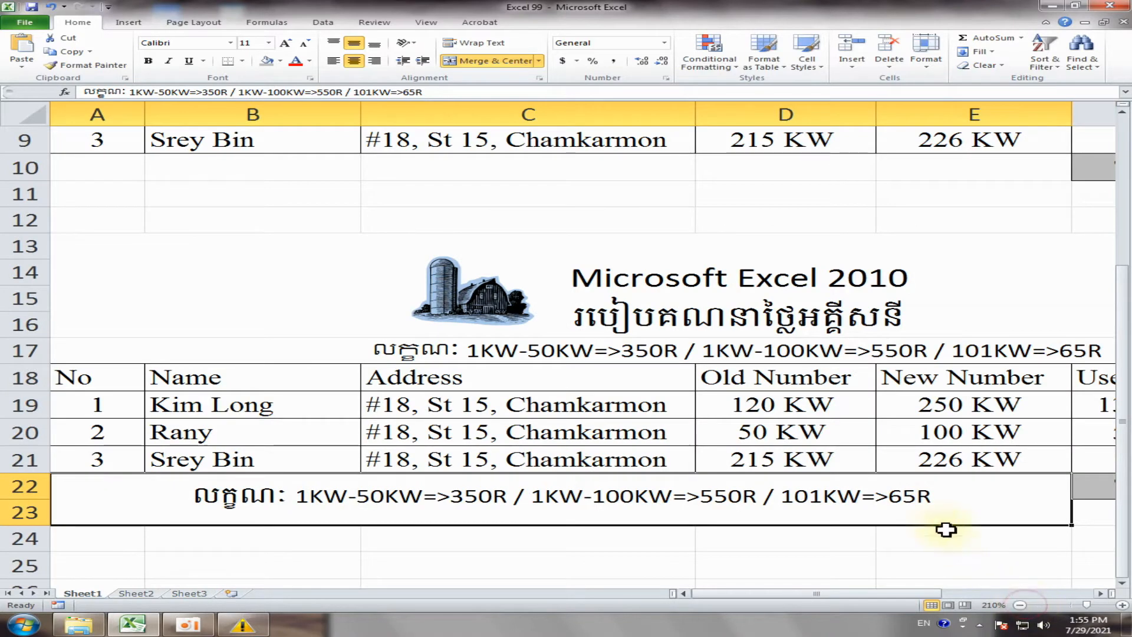
key("Delete")
left_click(833, 536)
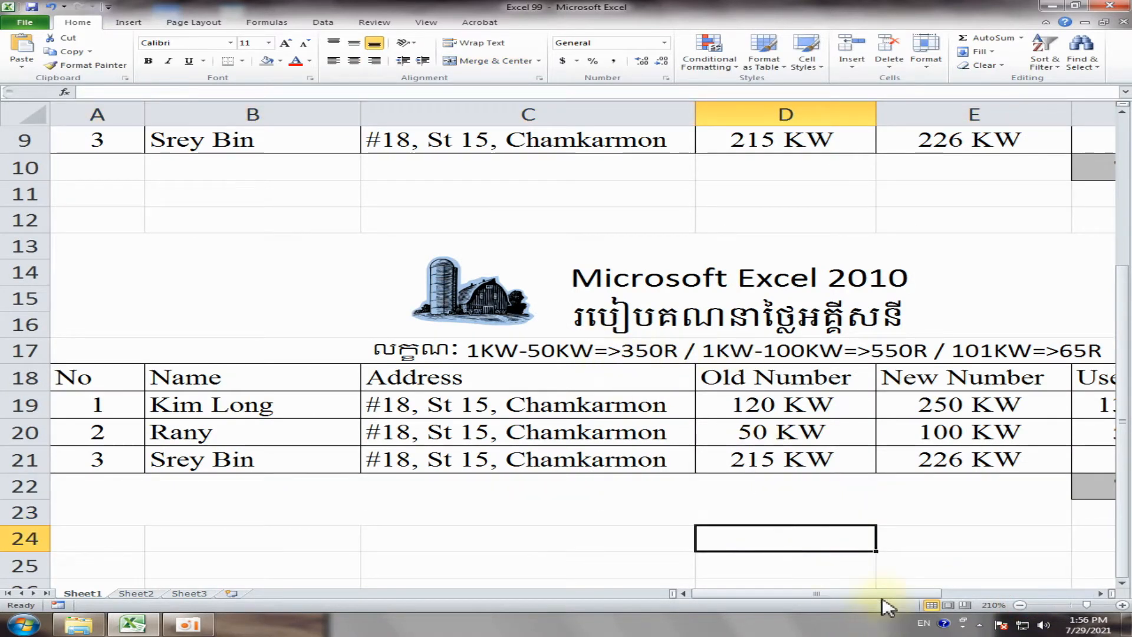
Step: Examine the tiered price conditions in row 17, tier by tier, together with the second table's usage columns
left_click_drag(861, 594, 958, 596)
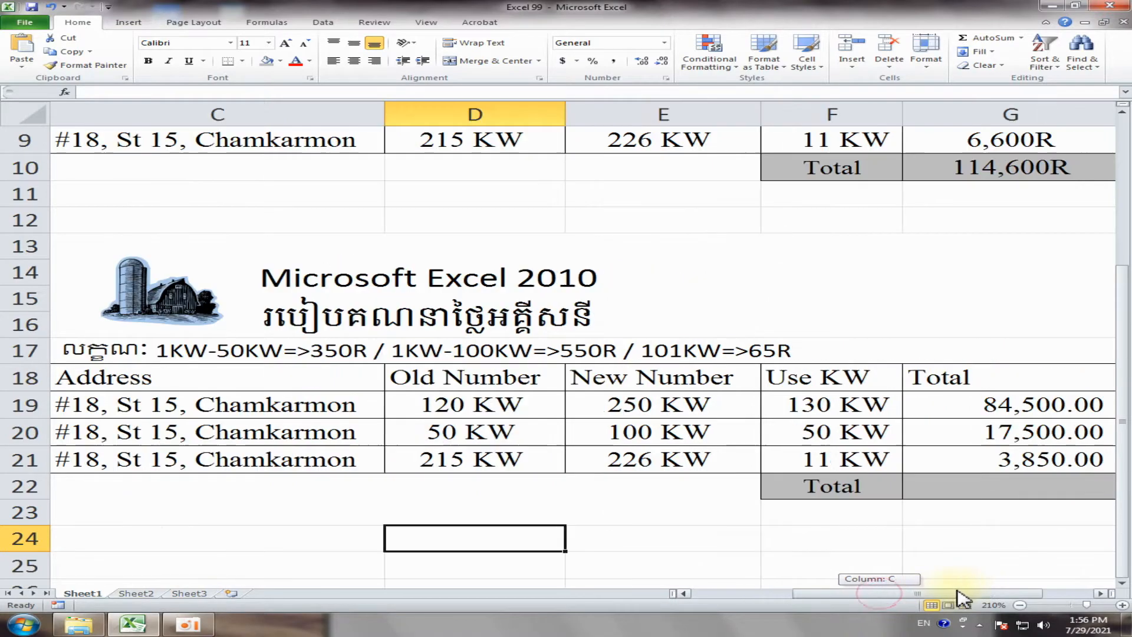
left_click(1019, 604)
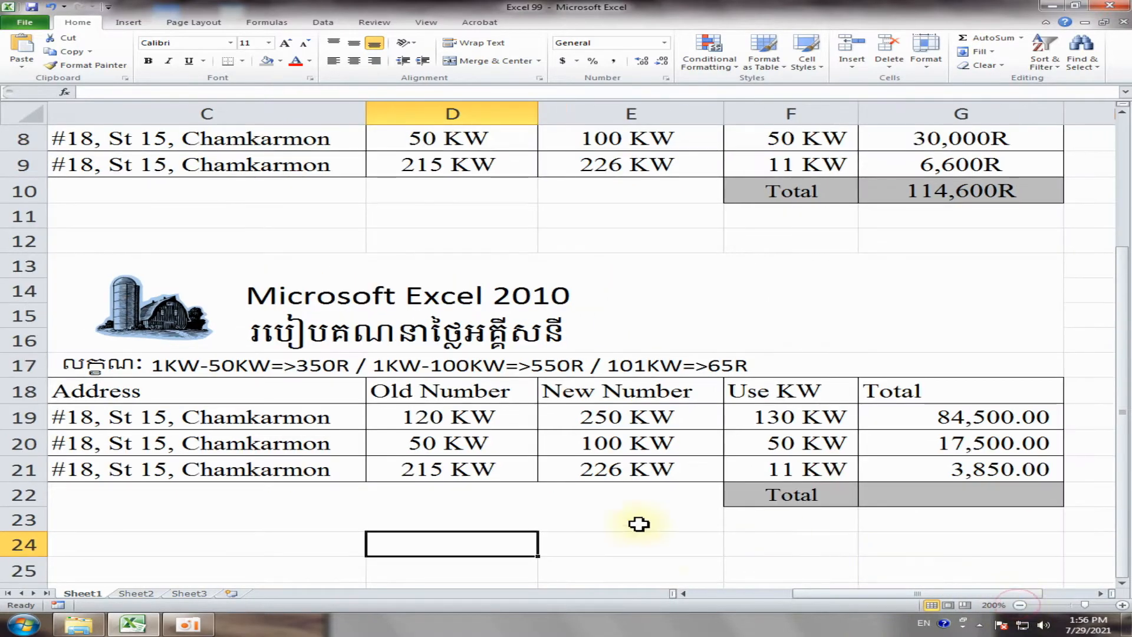
left_click(1122, 605)
left_click(1122, 604)
left_click(1122, 604)
left_click(1122, 605)
left_click_drag(872, 599, 808, 601)
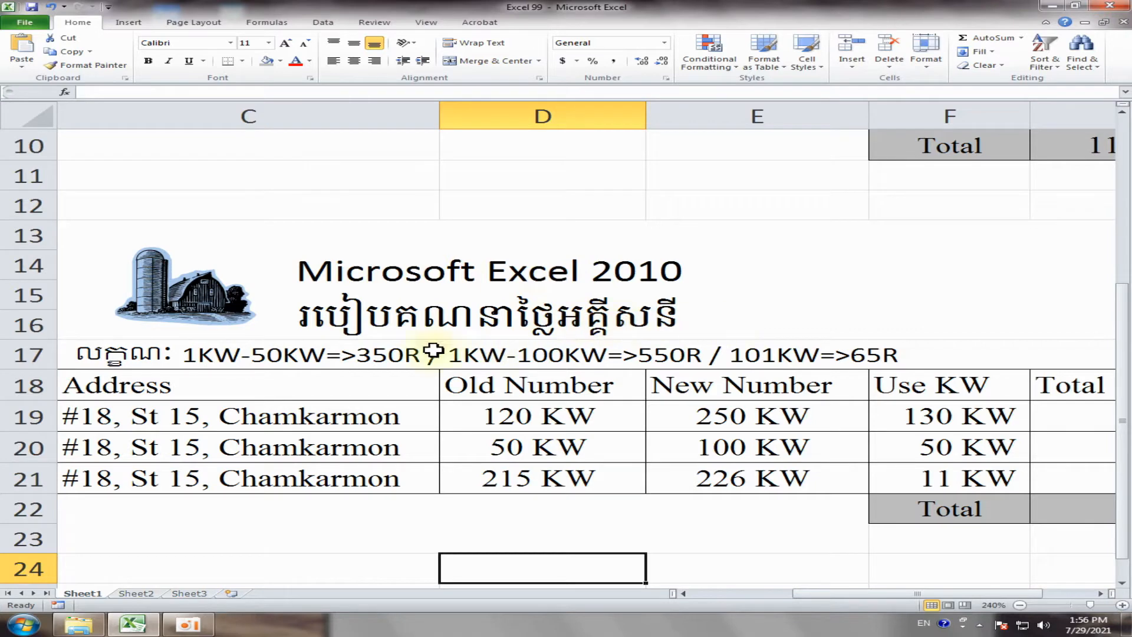
left_click(147, 356)
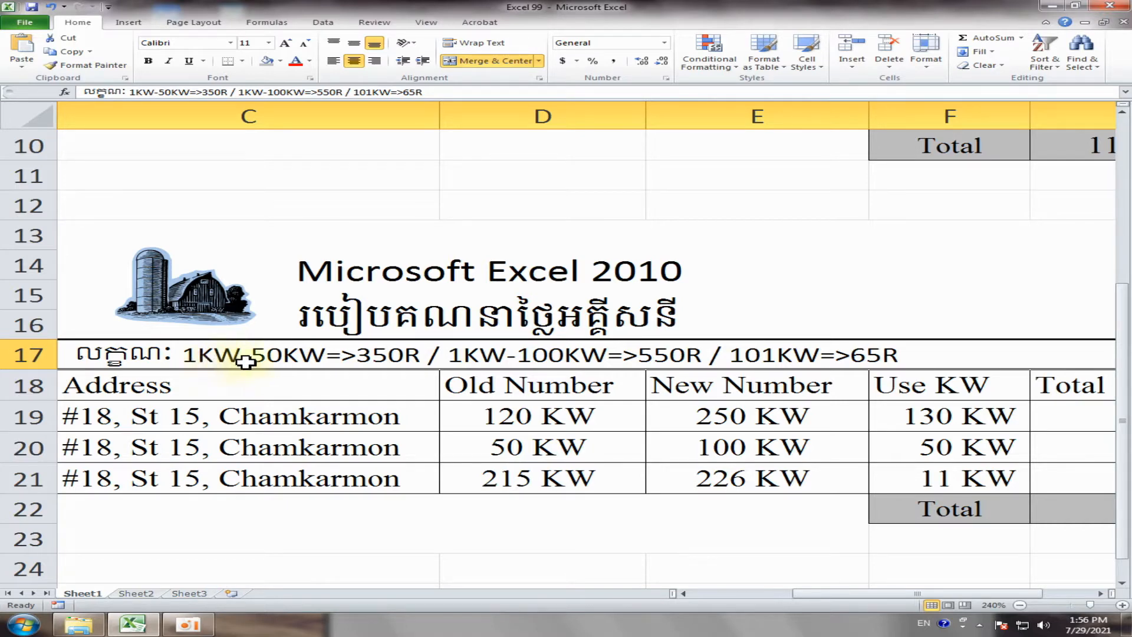
left_click(285, 362)
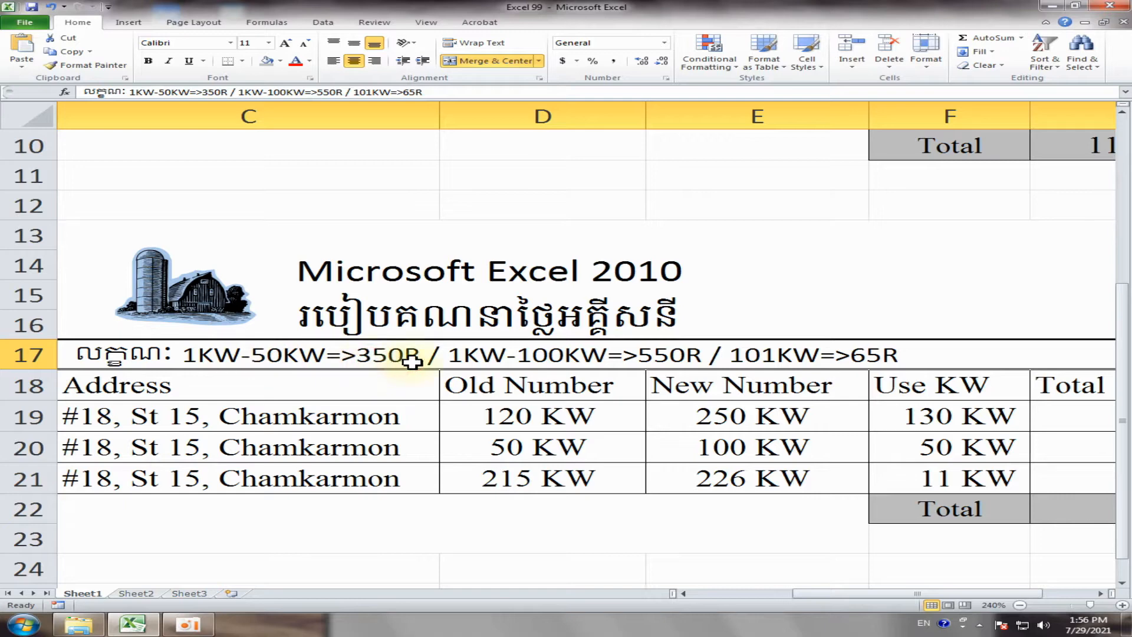
left_click(474, 360)
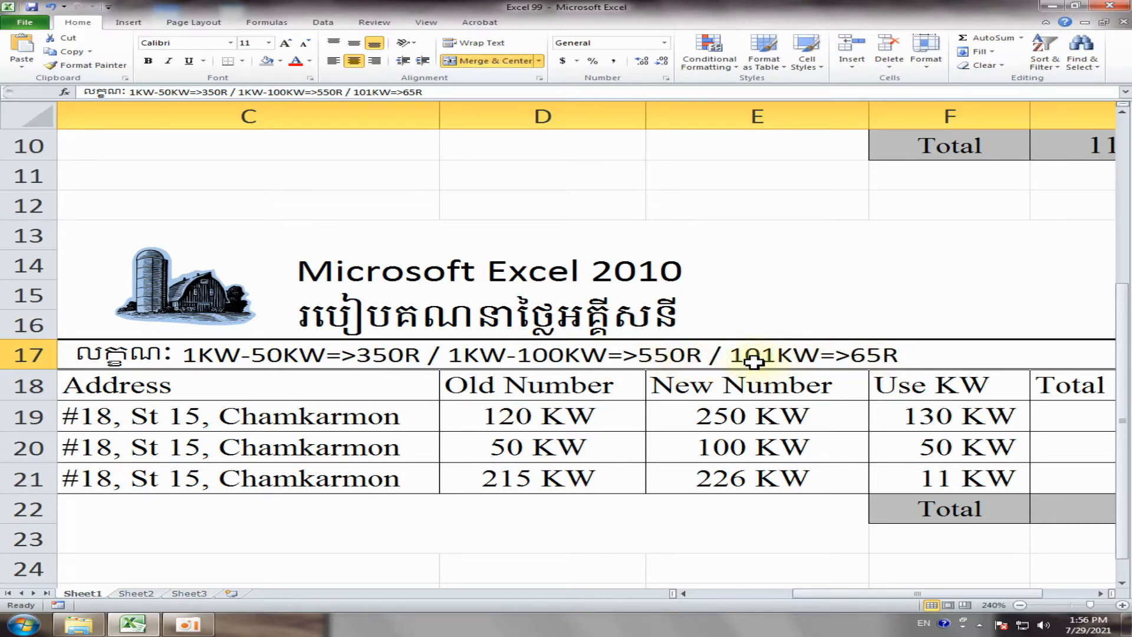
Step: Correct the last tier in the row 17 price conditions to 101KW=>650R and dismiss the Windows color scheme dialog
double_click(884, 355)
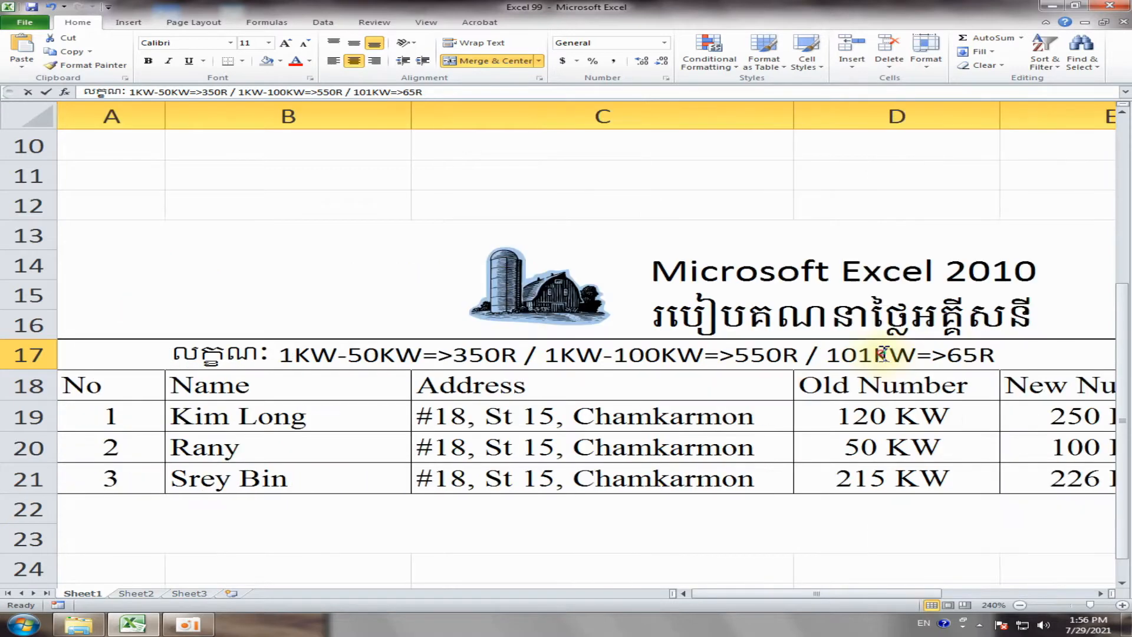
left_click(977, 354)
type("0")
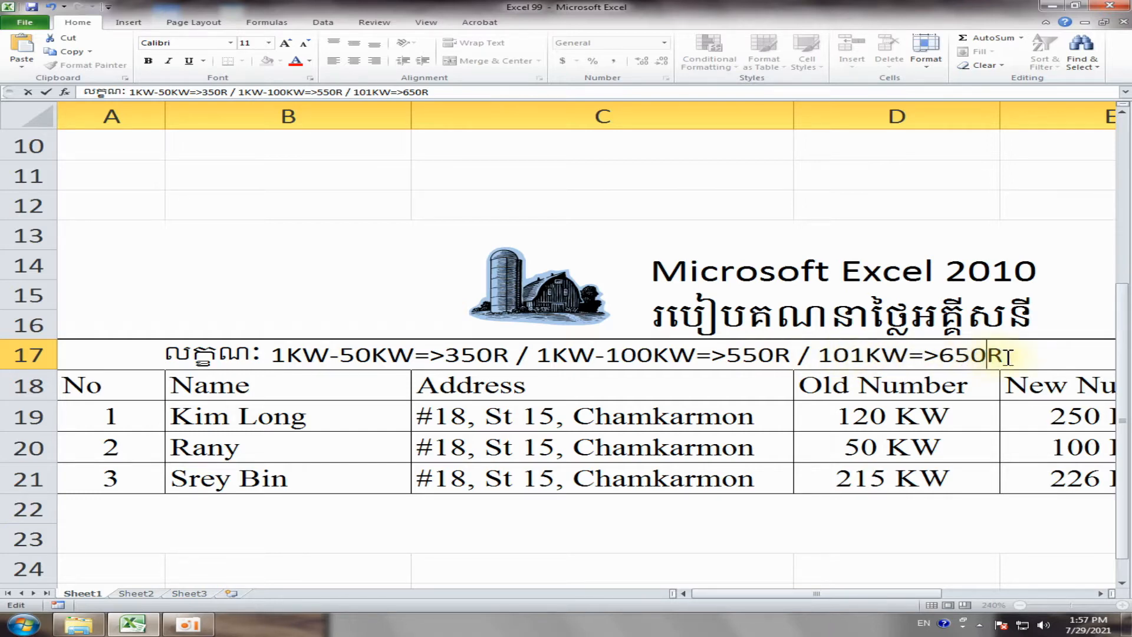
left_click(793, 499)
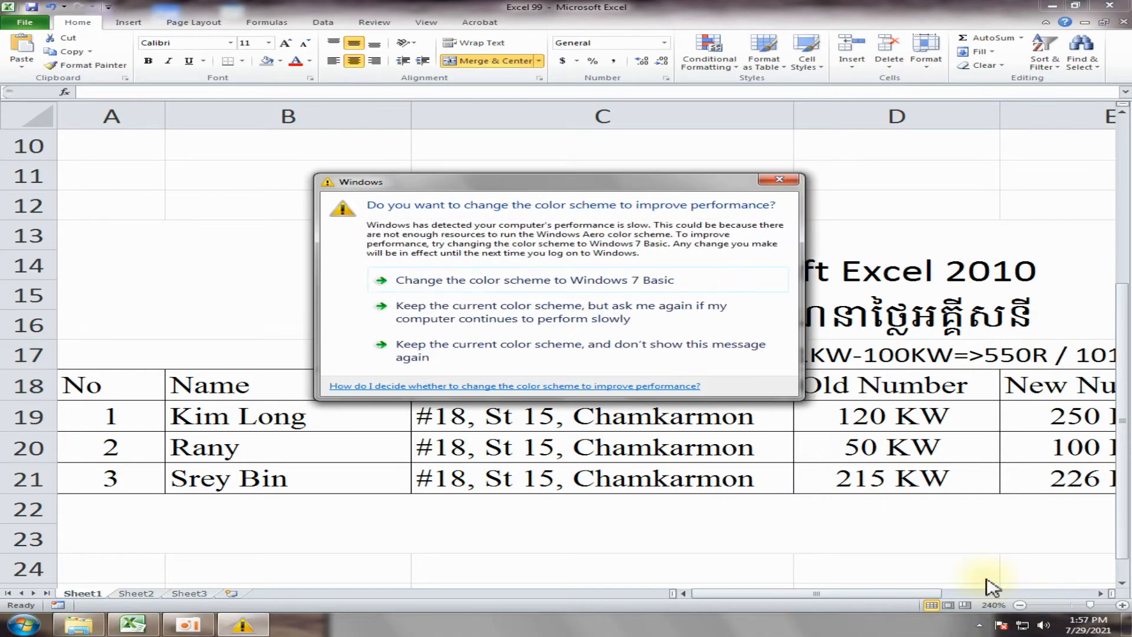
left_click(779, 179)
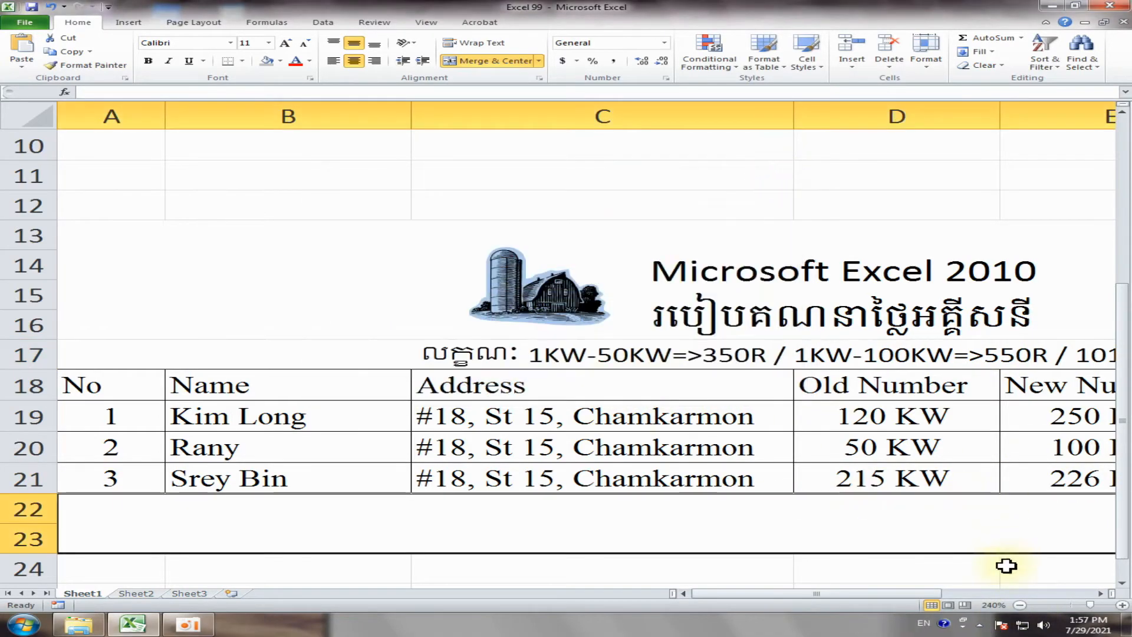
Step: Review the flat-price and tiered-price tables together, including the corrected price conditions in row 17
left_click(1020, 605)
left_click(1020, 605)
left_click(1020, 604)
left_click(1020, 604)
left_click(1020, 605)
left_click(1019, 605)
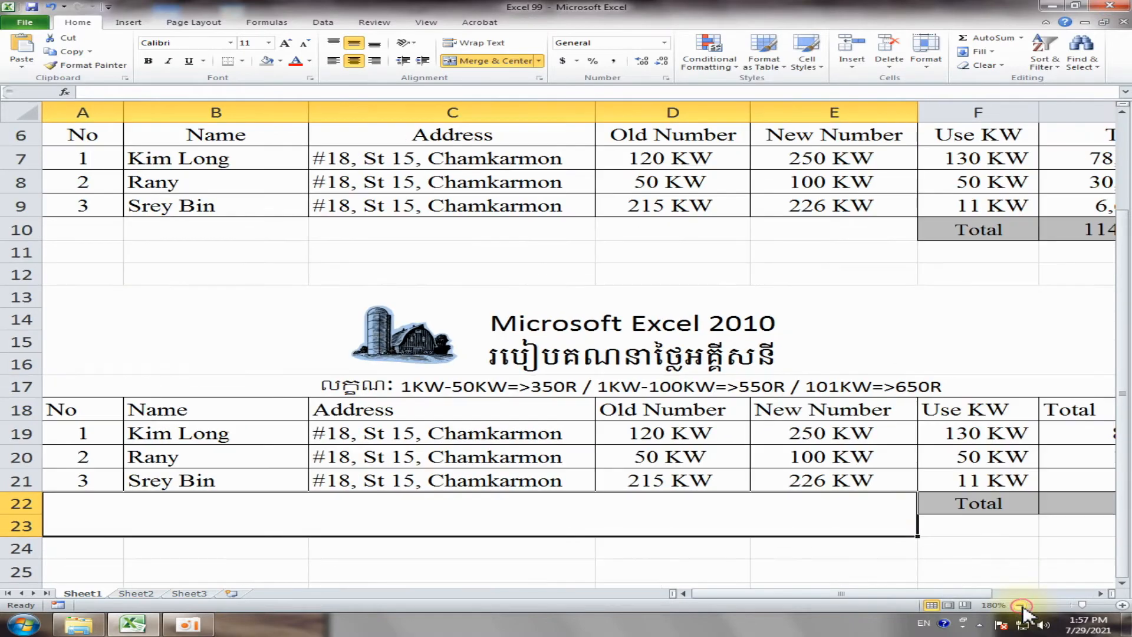
scroll(811, 488, "down", 4)
scroll(866, 462, "up", 1)
left_click(928, 427)
scroll(878, 411, "up", 3)
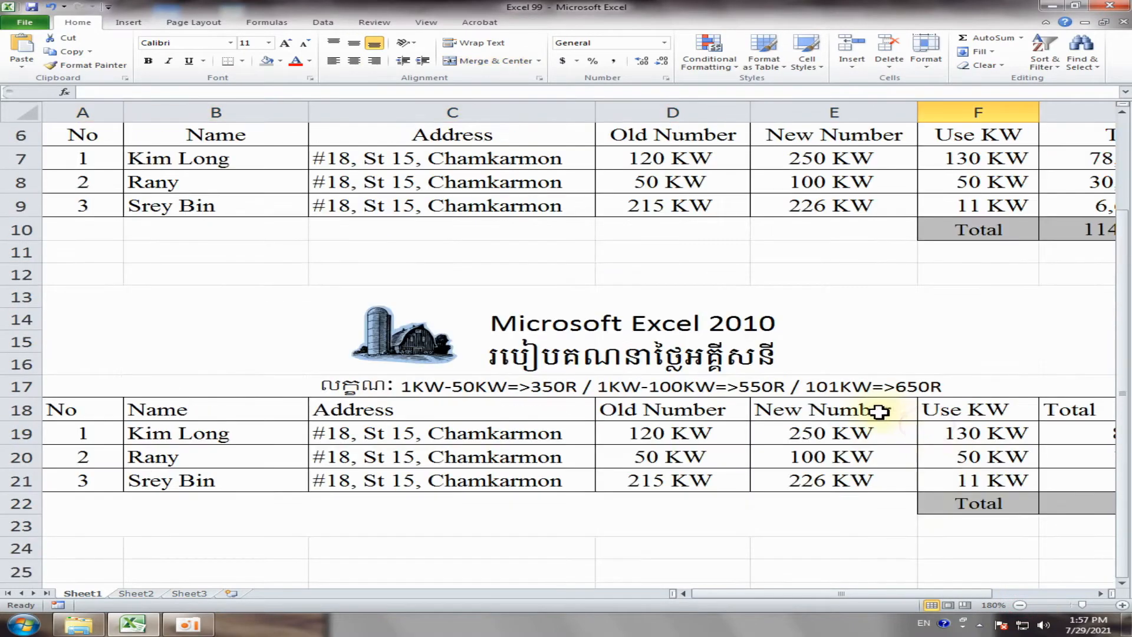
left_click(1020, 604)
left_click(1020, 605)
left_click(1020, 605)
left_click(1020, 604)
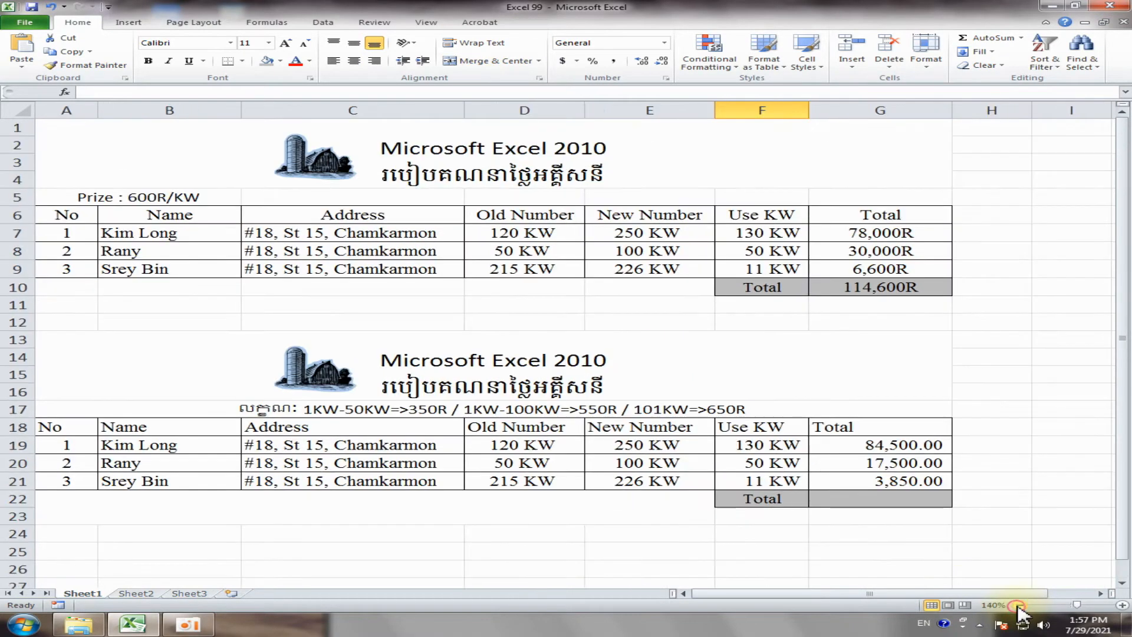
left_click(424, 408)
Step: Clear the Use KW formulas in F19:F21 of the tiered-price table
scroll(599, 448, "down", 3)
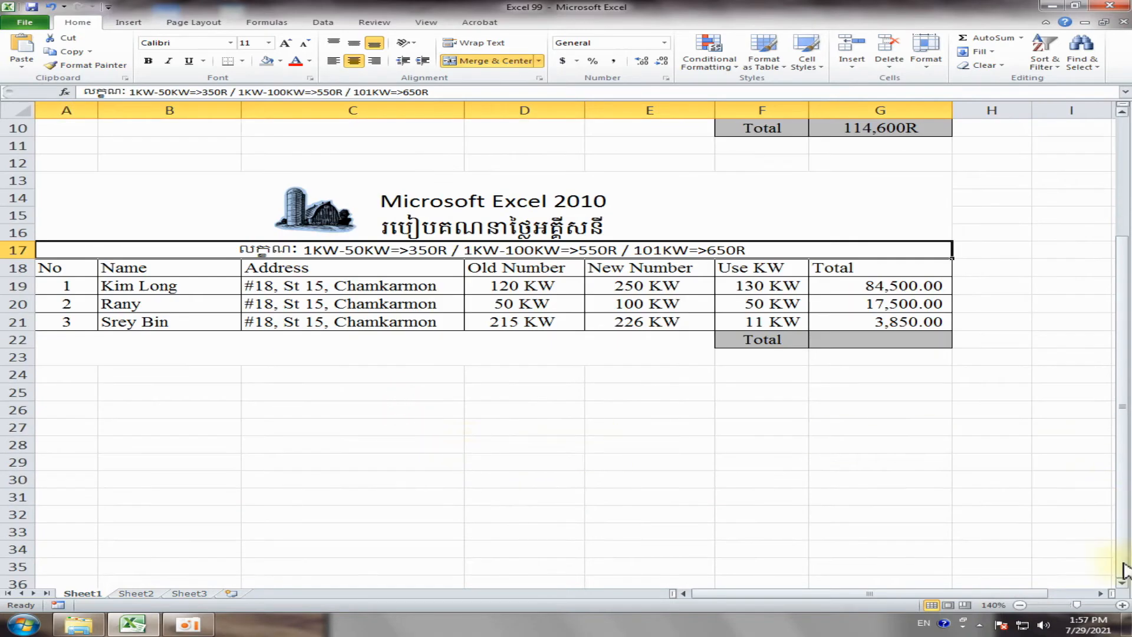
left_click(1123, 604)
left_click(1122, 605)
left_click(1123, 605)
left_click(1123, 605)
scroll(923, 479, "down", 3)
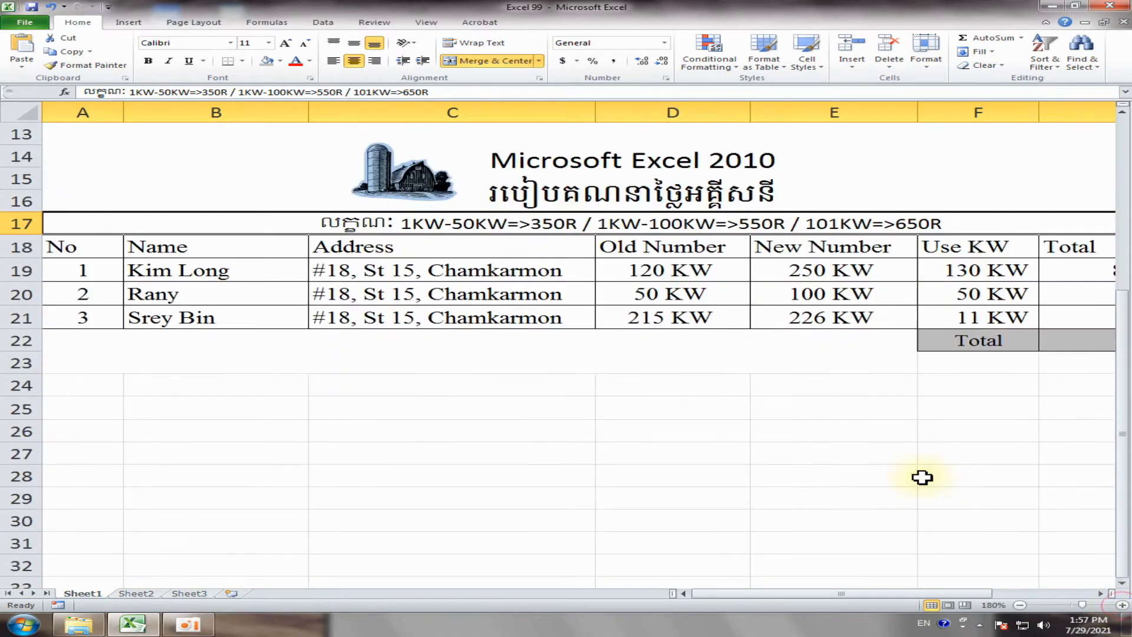
scroll(817, 456, "up", 1)
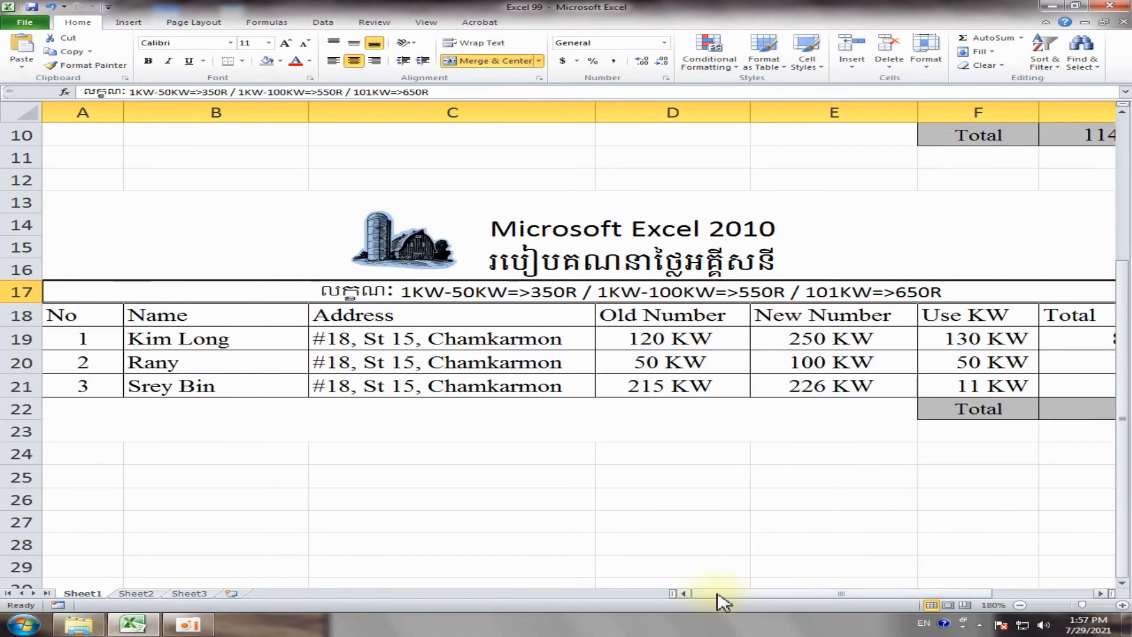
left_click_drag(716, 593, 777, 594)
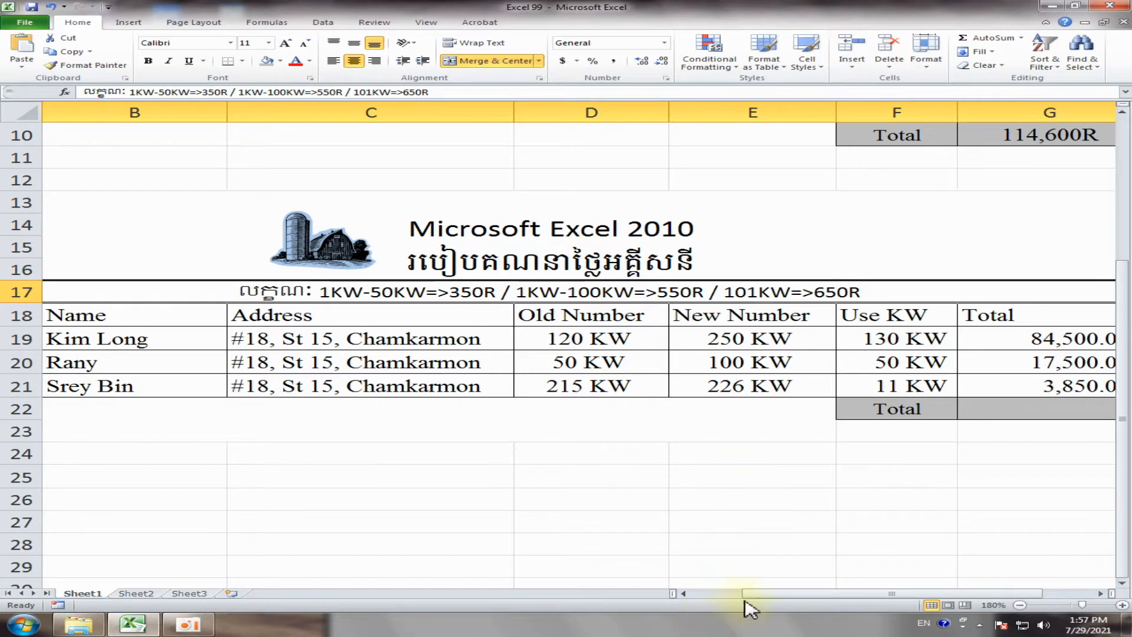
left_click_drag(745, 600, 795, 599)
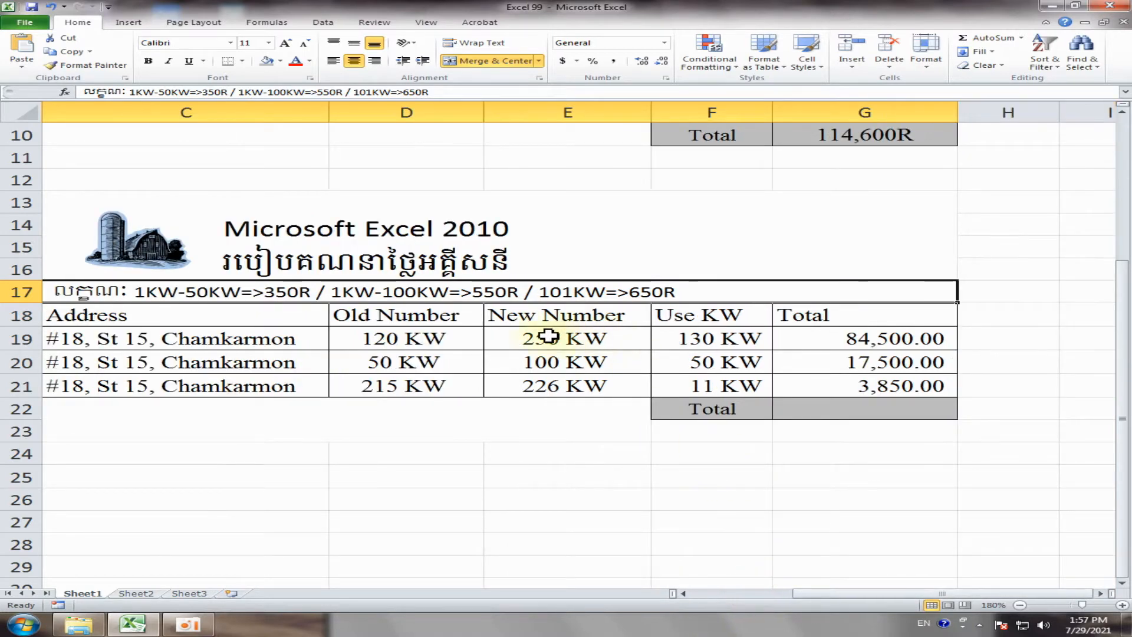
left_click_drag(710, 333, 716, 376)
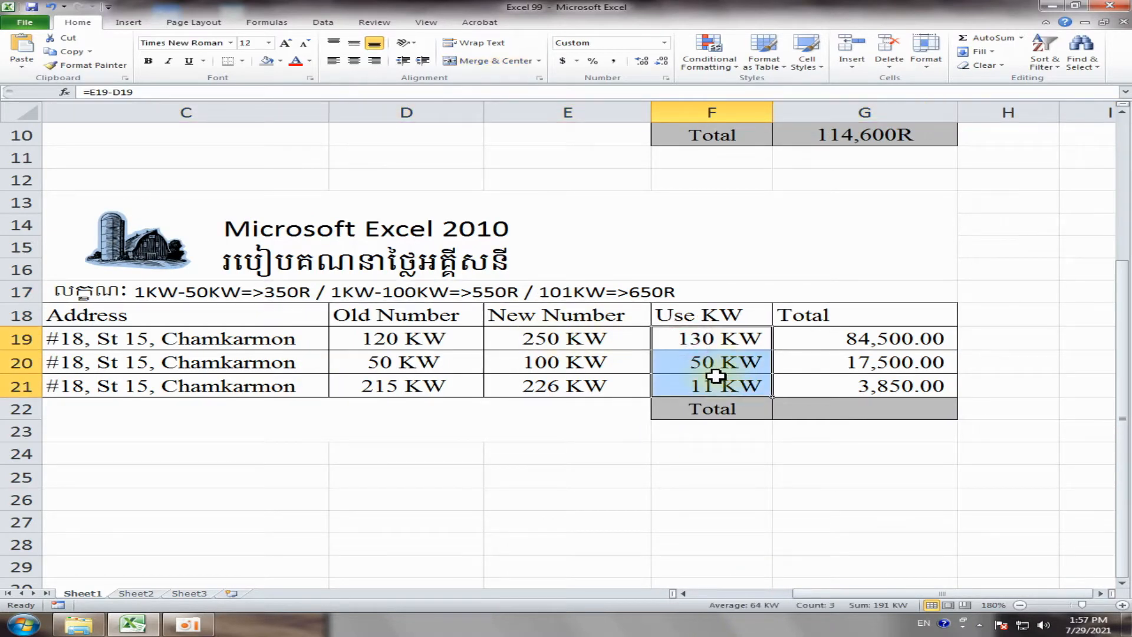
key("Delete")
left_click(766, 474)
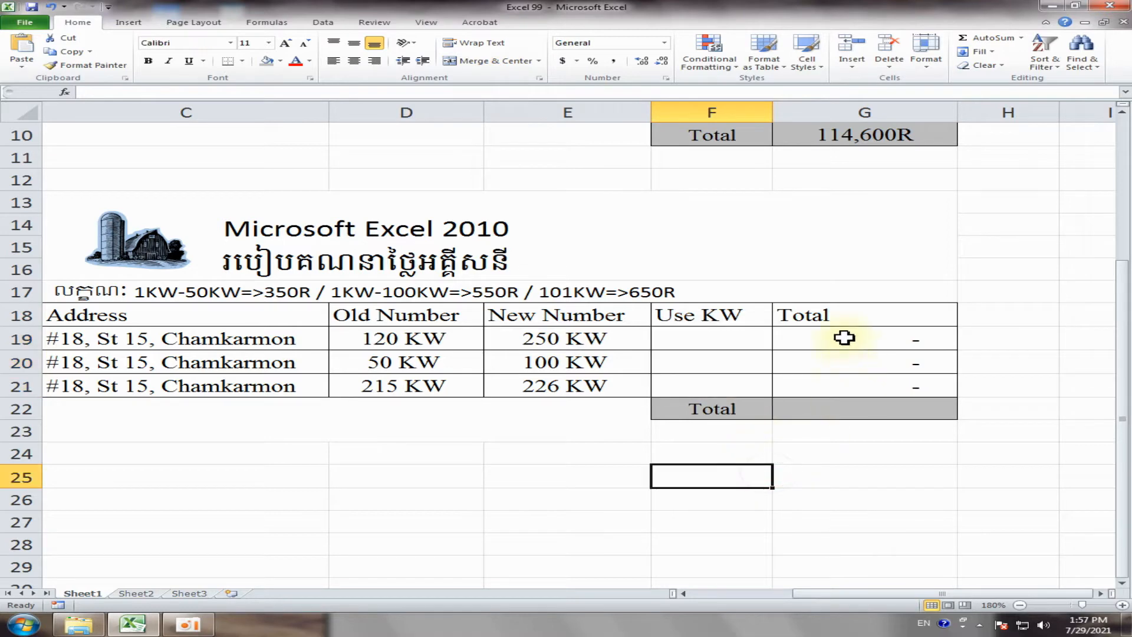
Step: Clear the Total formulas in G19:G21 of the tiered-price table
left_click_drag(844, 337, 849, 381)
key("Delete")
left_click(826, 457)
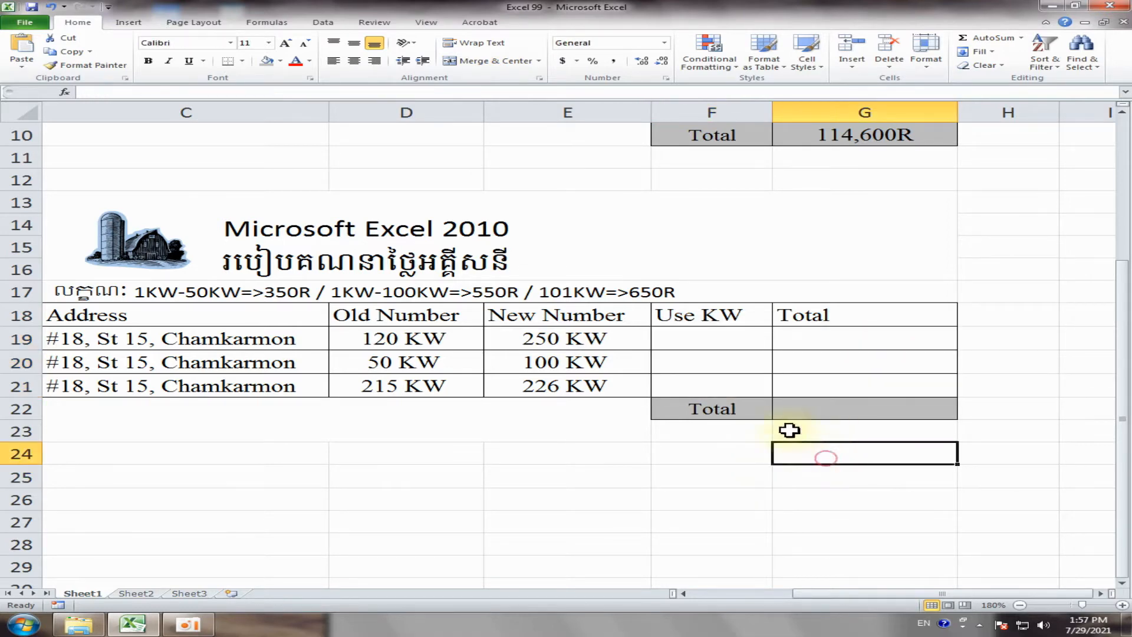
left_click(721, 341)
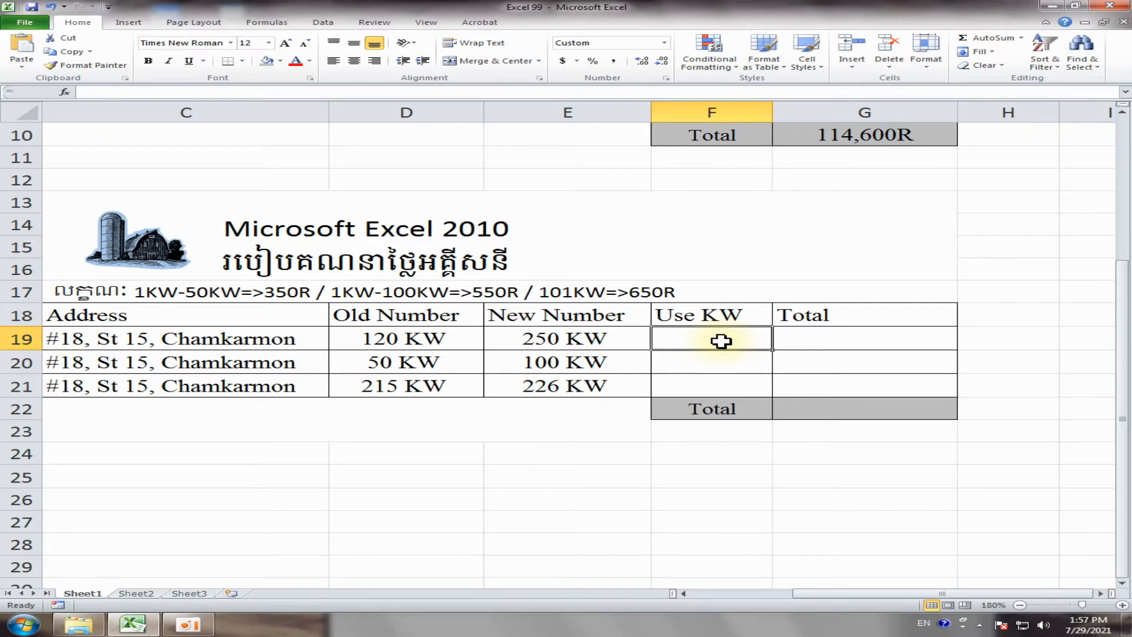
type("=")
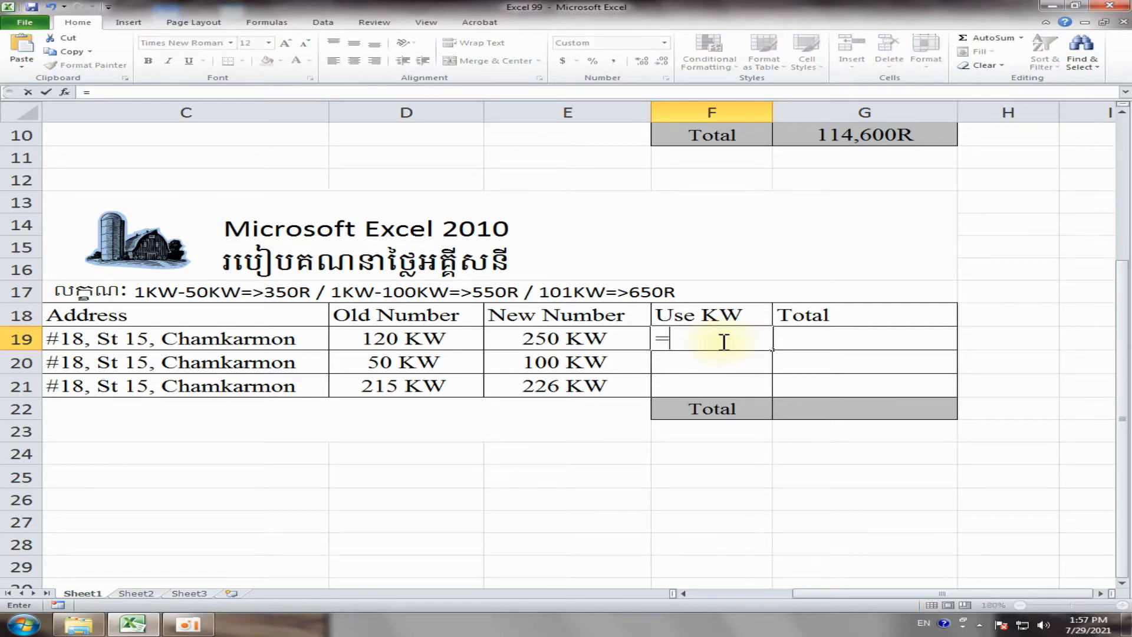
type("if")
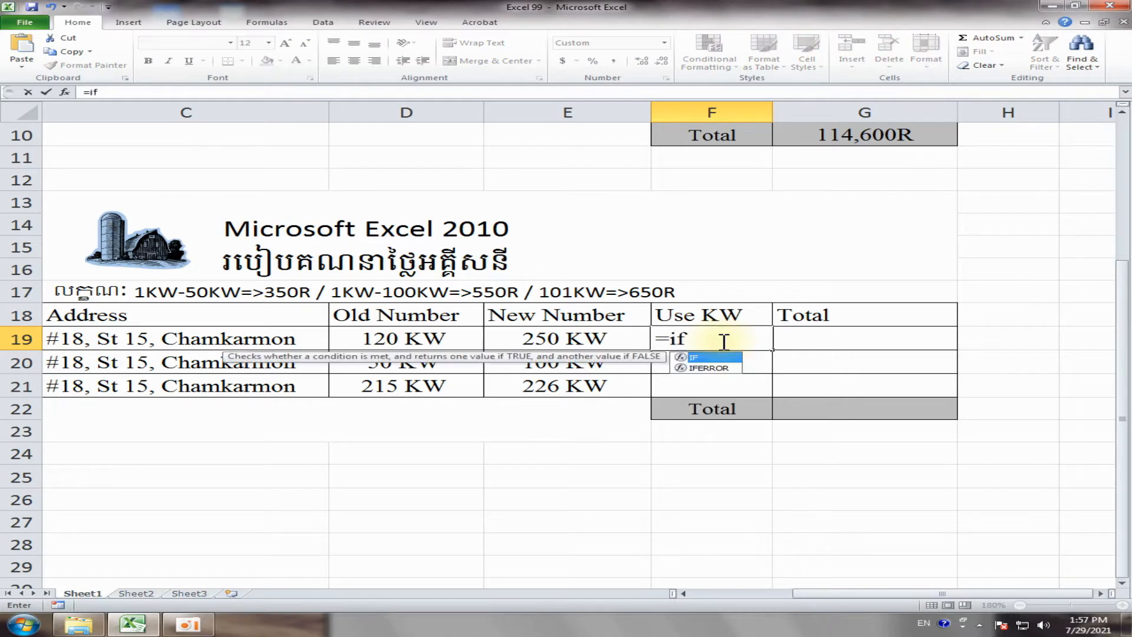
type("(")
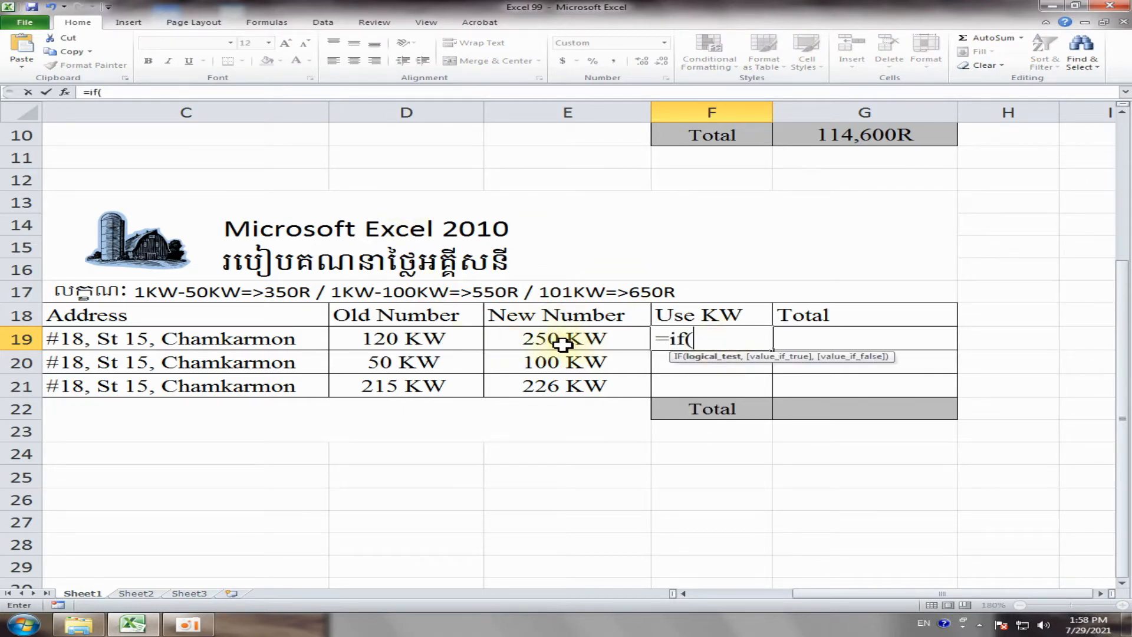
key("BackSpace")
key("BackSpace")
key("BackSpace")
key("BackSpace")
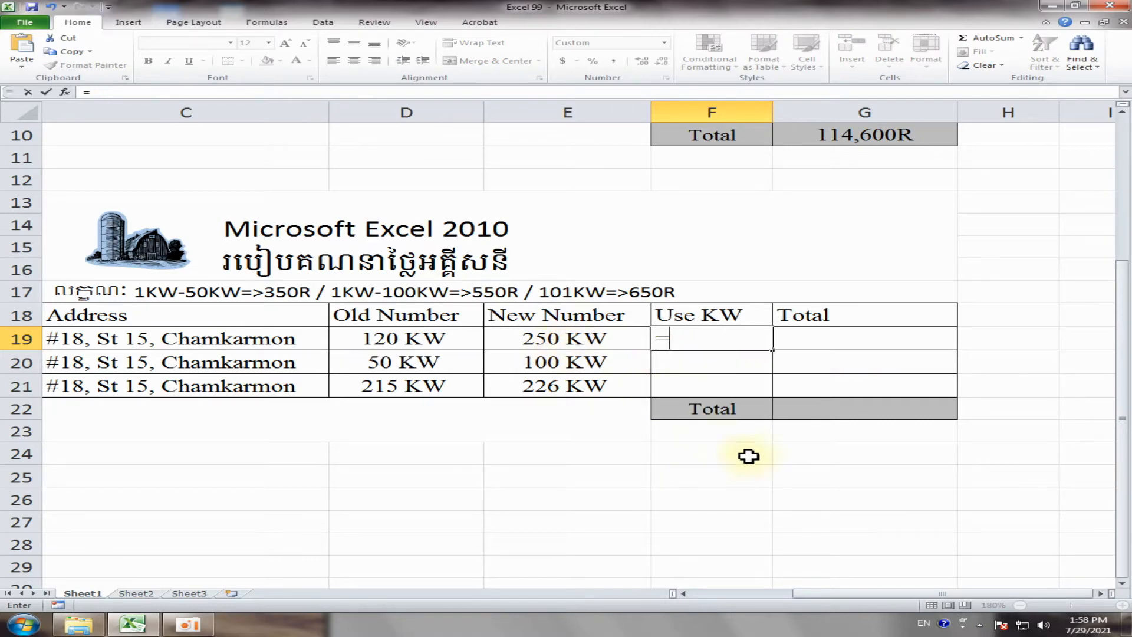
left_click(754, 473)
Step: Enter the usage formula =E19-D19 in F19, subtracting the old meter number from the new one
left_click(711, 340)
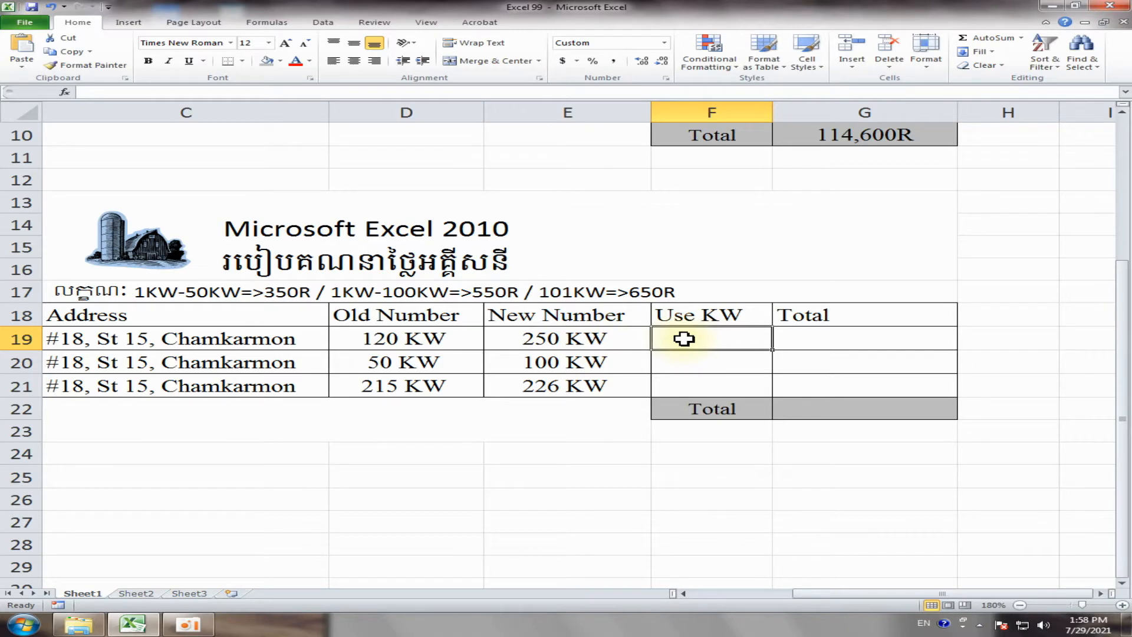
type("=")
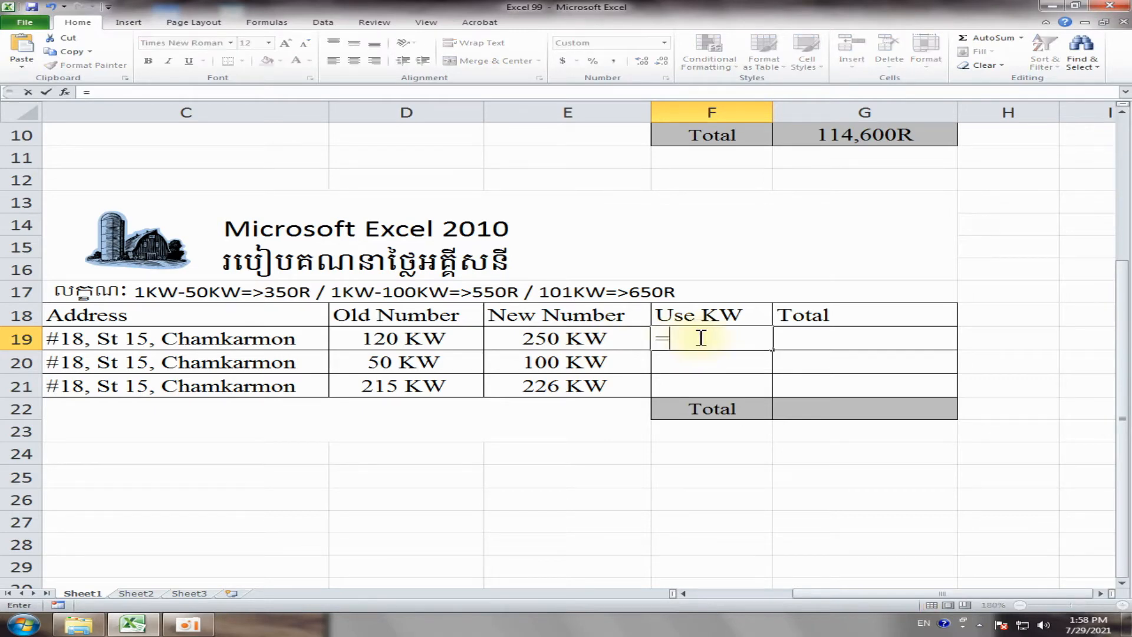
left_click(555, 344)
type("-")
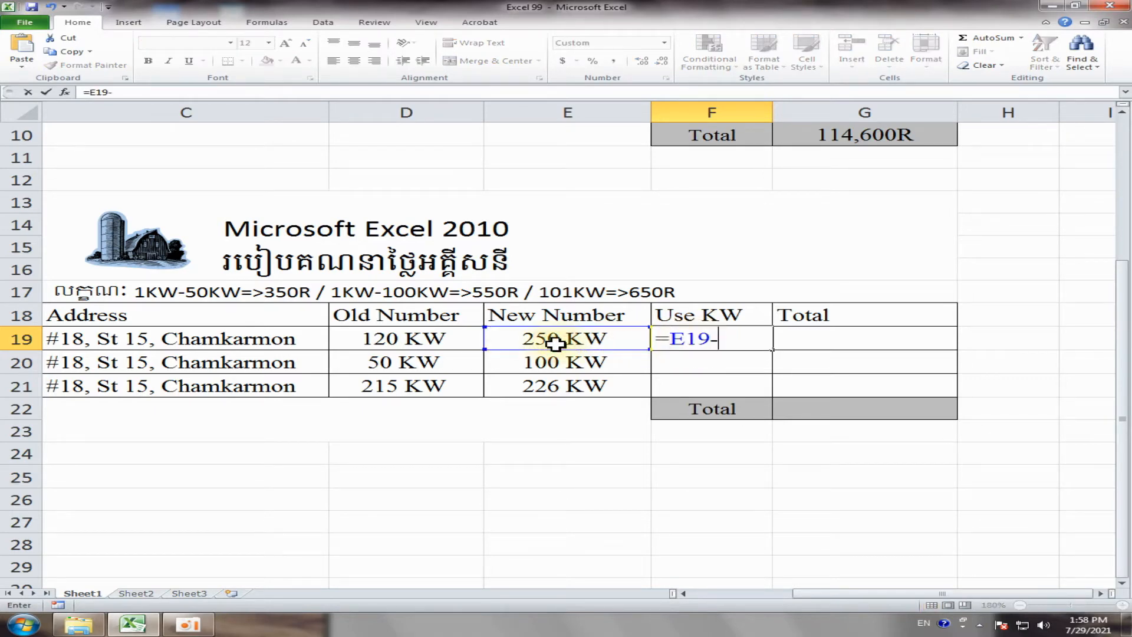
left_click(442, 336)
key("Return")
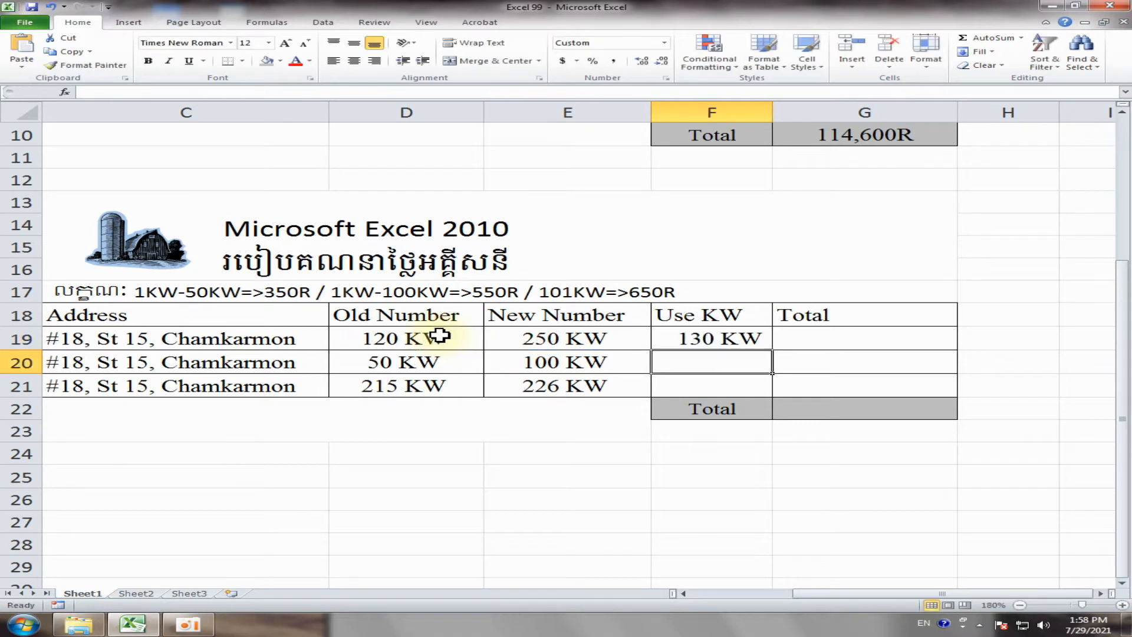
Step: Fill the usage formula from F19 down to F21
left_click(670, 337)
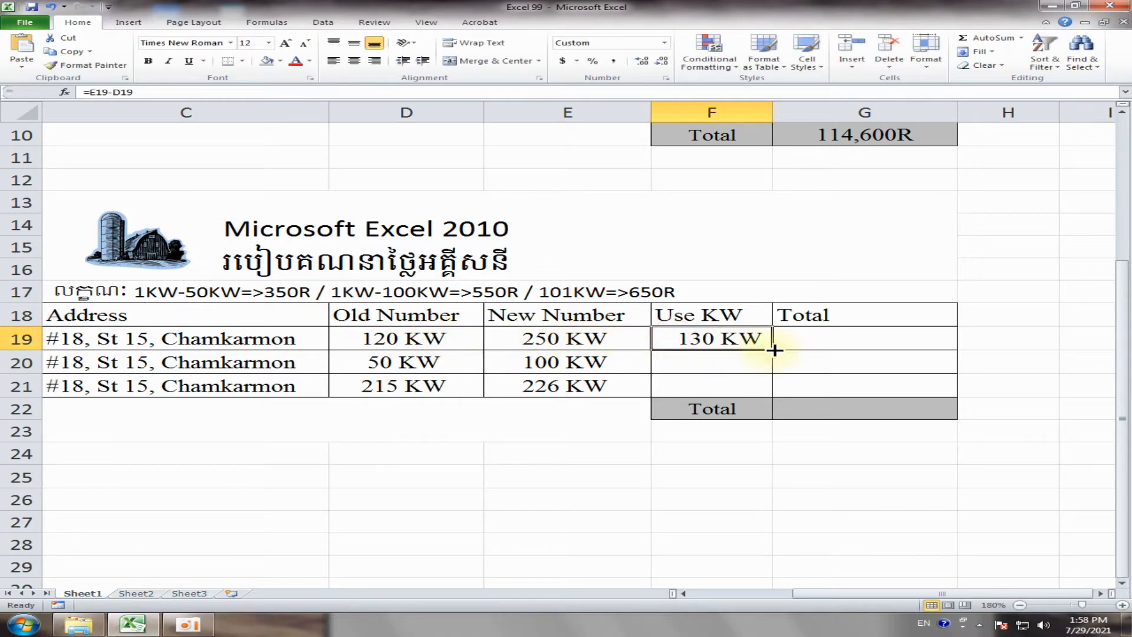
left_click_drag(771, 350, 774, 394)
left_click(790, 450)
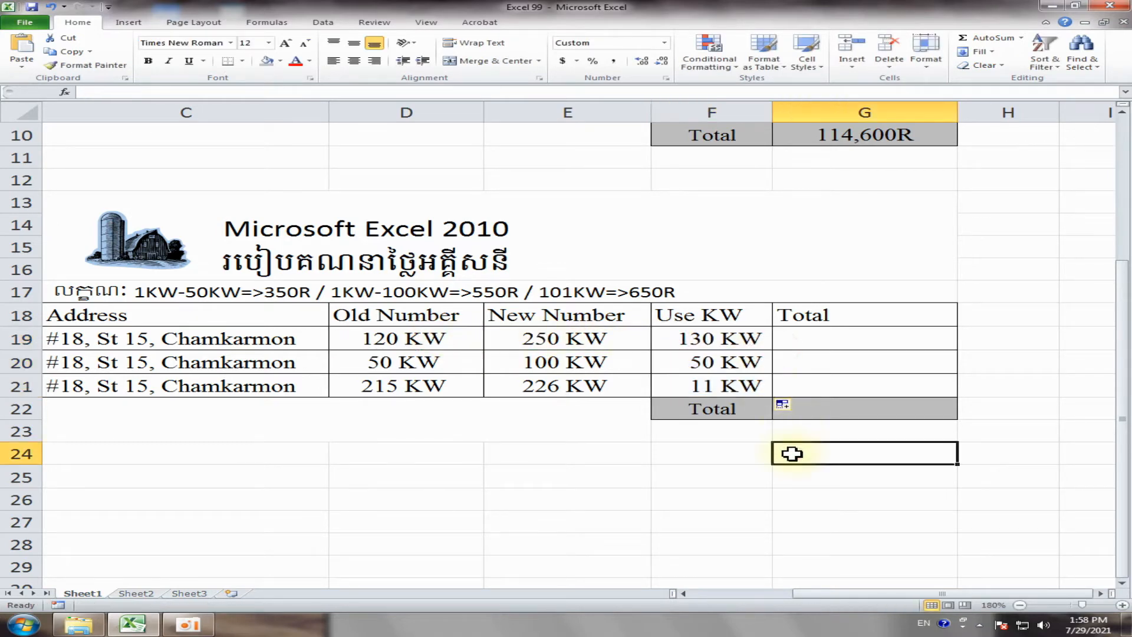
Step: Begin the Total formula in G19 with =if and dismiss the Windows color scheme dialog
left_click(826, 342)
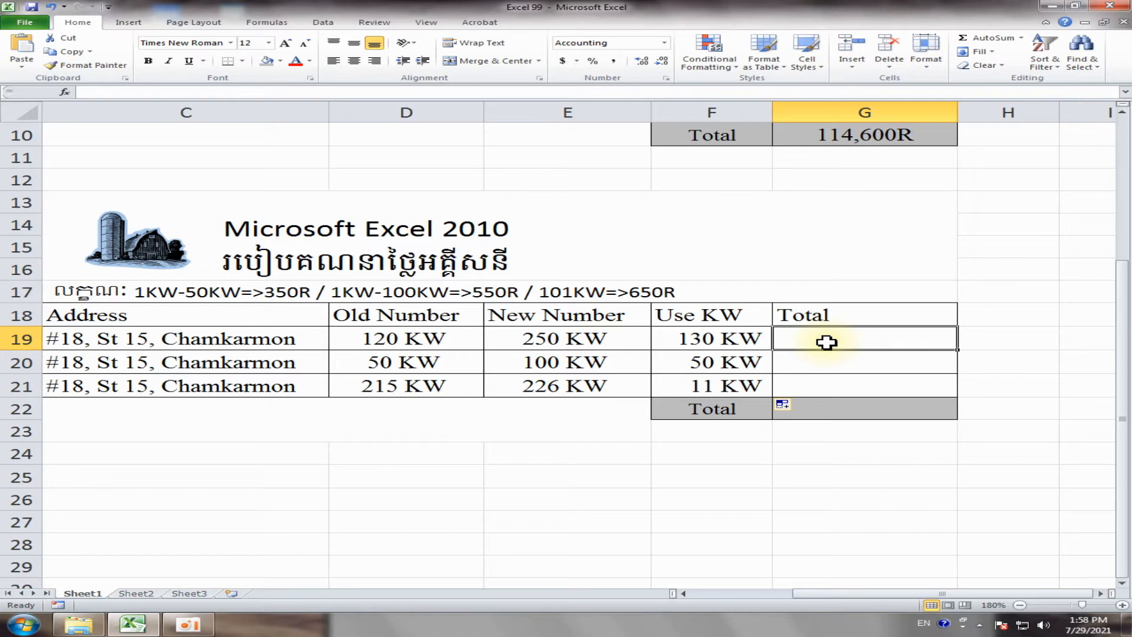
type("=")
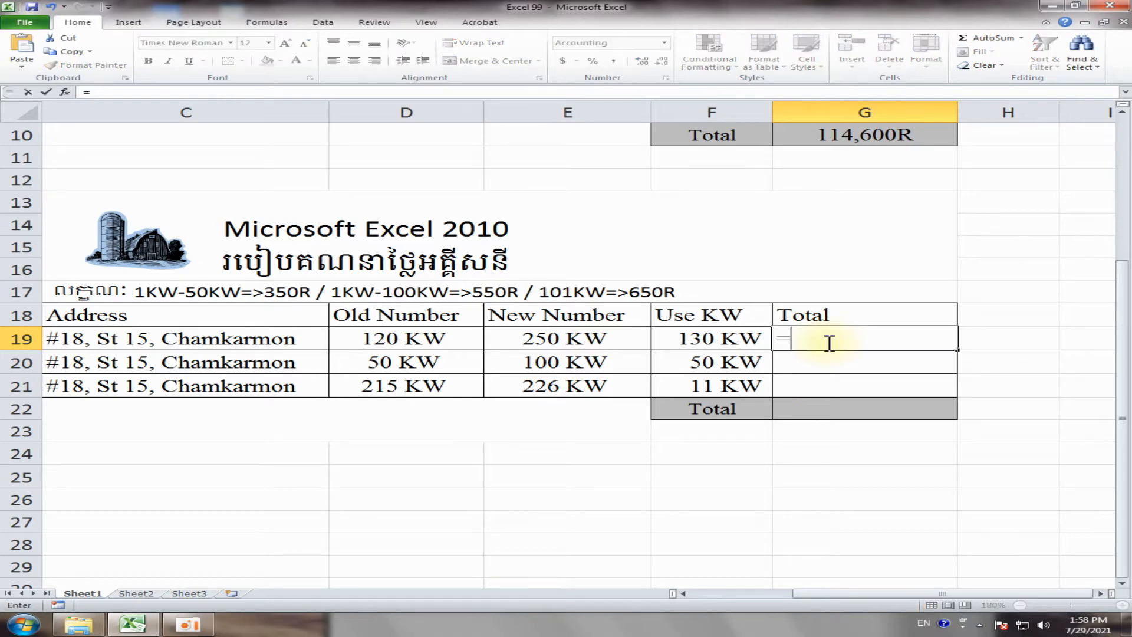
type("if")
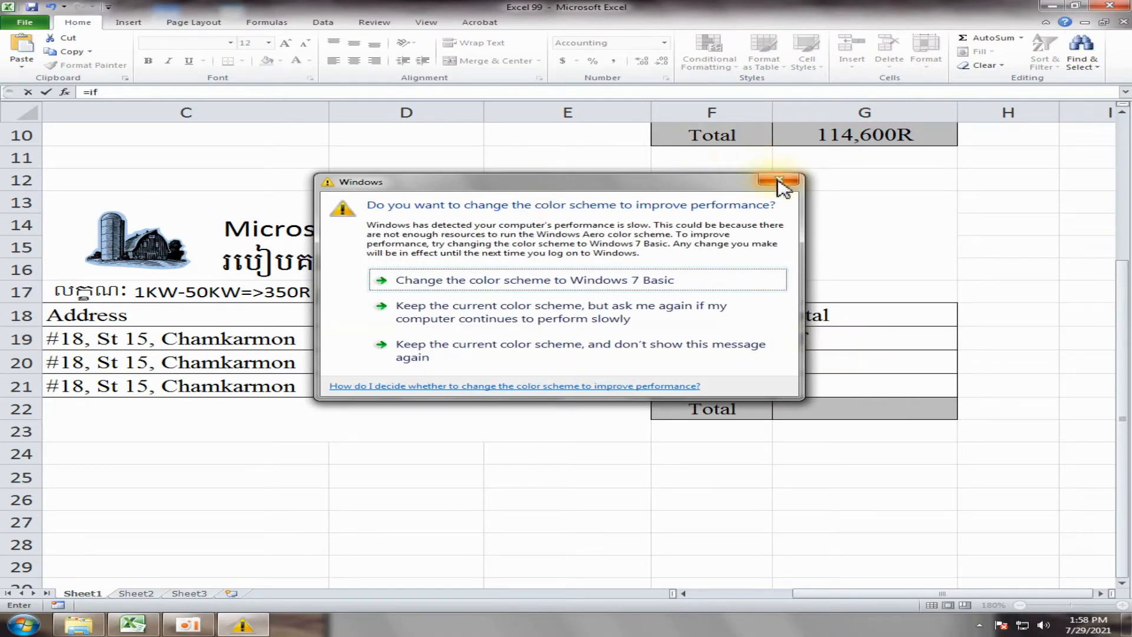
left_click(776, 180)
left_click(699, 341)
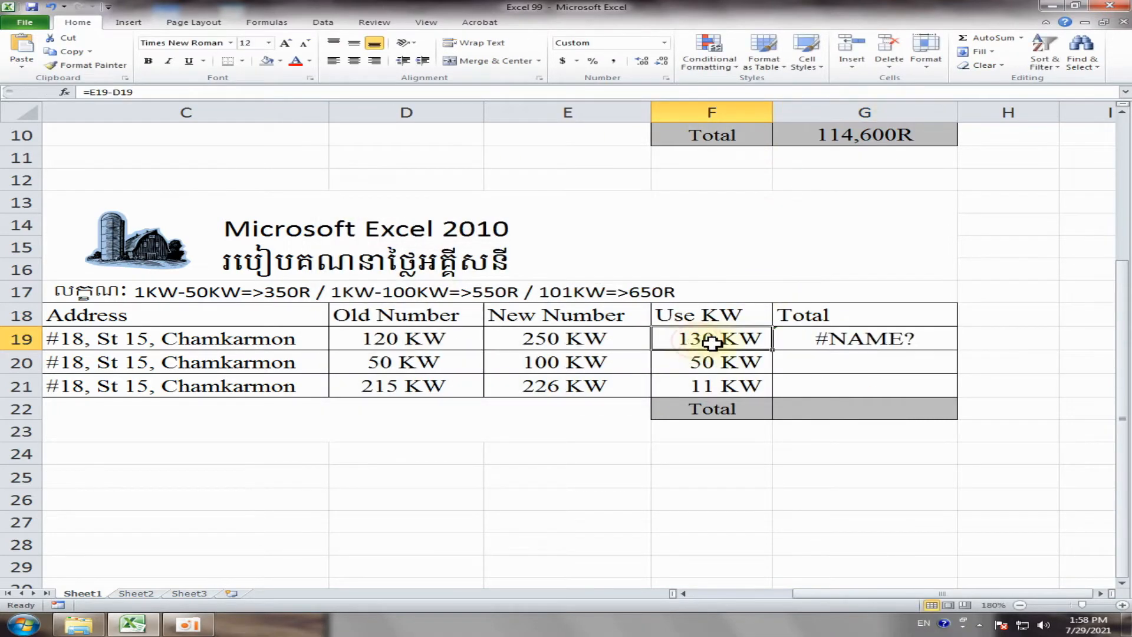
Step: Resume editing the IF formula in G19 and add F19<=50 as its logical test
left_click(821, 342)
double_click(810, 341)
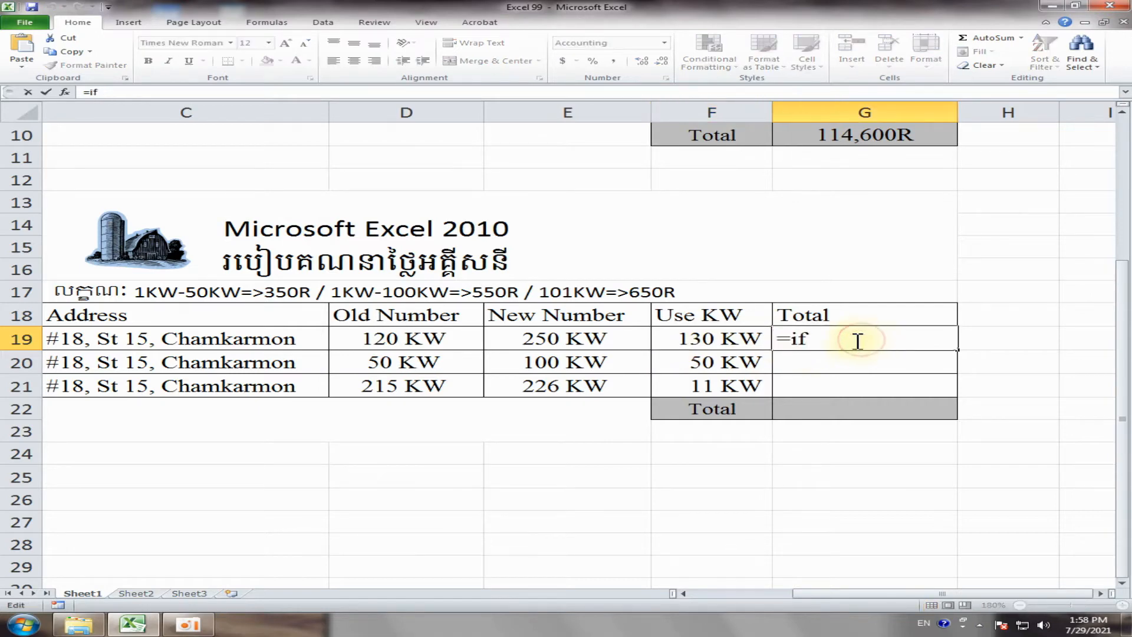
type("(")
left_click(710, 341)
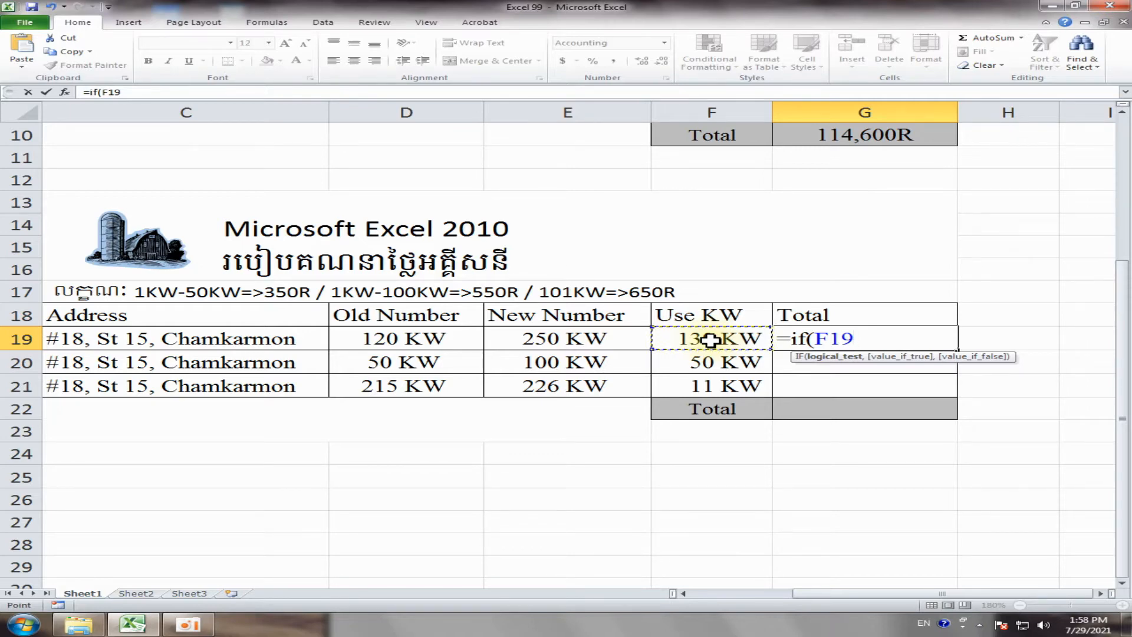
type("<")
type("50")
key("BackSpace")
key("BackSpace")
type("=50,")
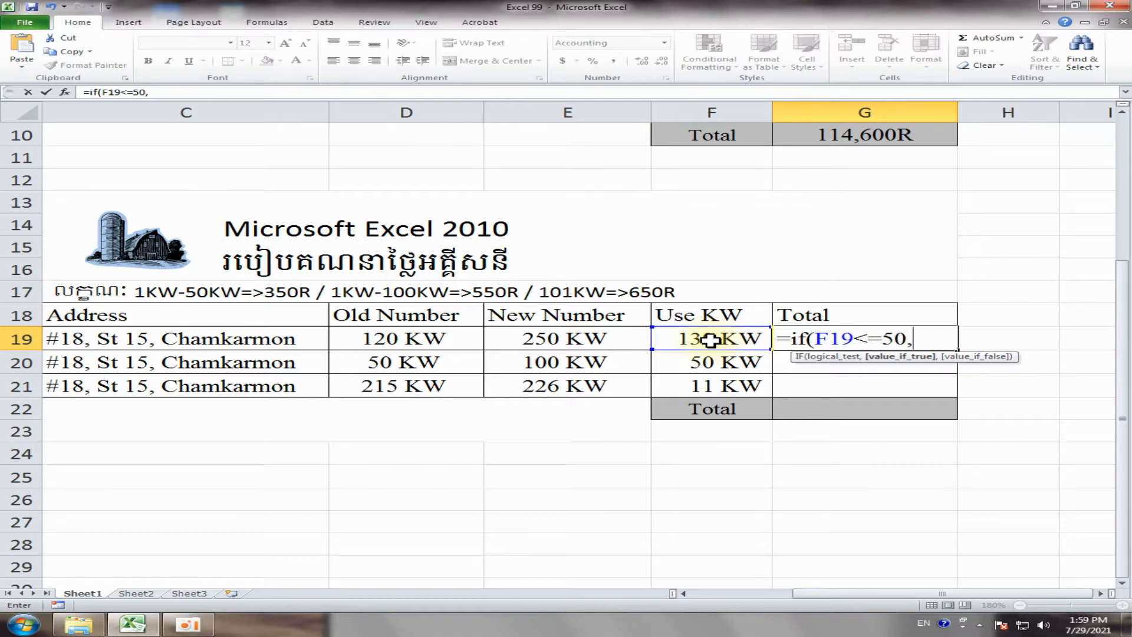
Step: Add F19*350 as the value-if-true argument of the IF formula in G19
left_click(669, 340)
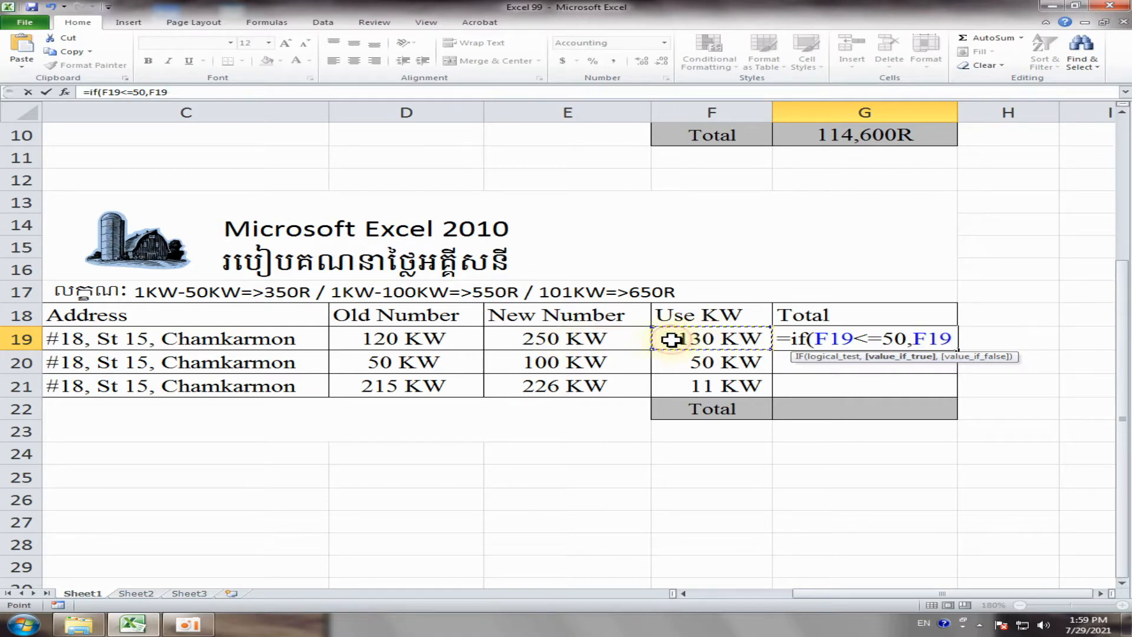
type("*")
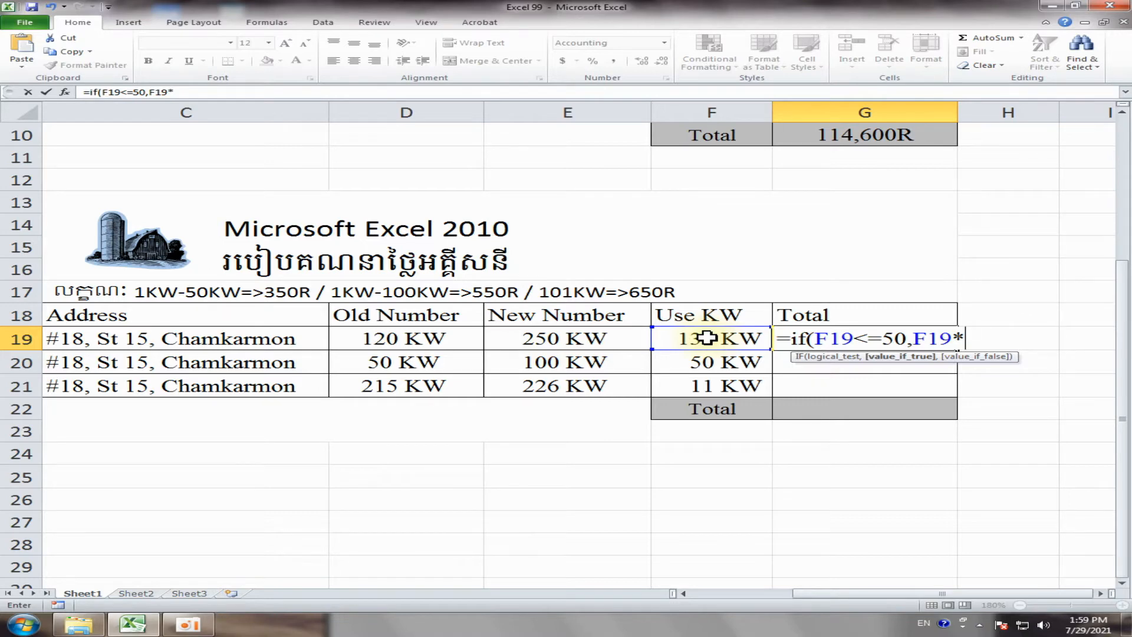
type("350")
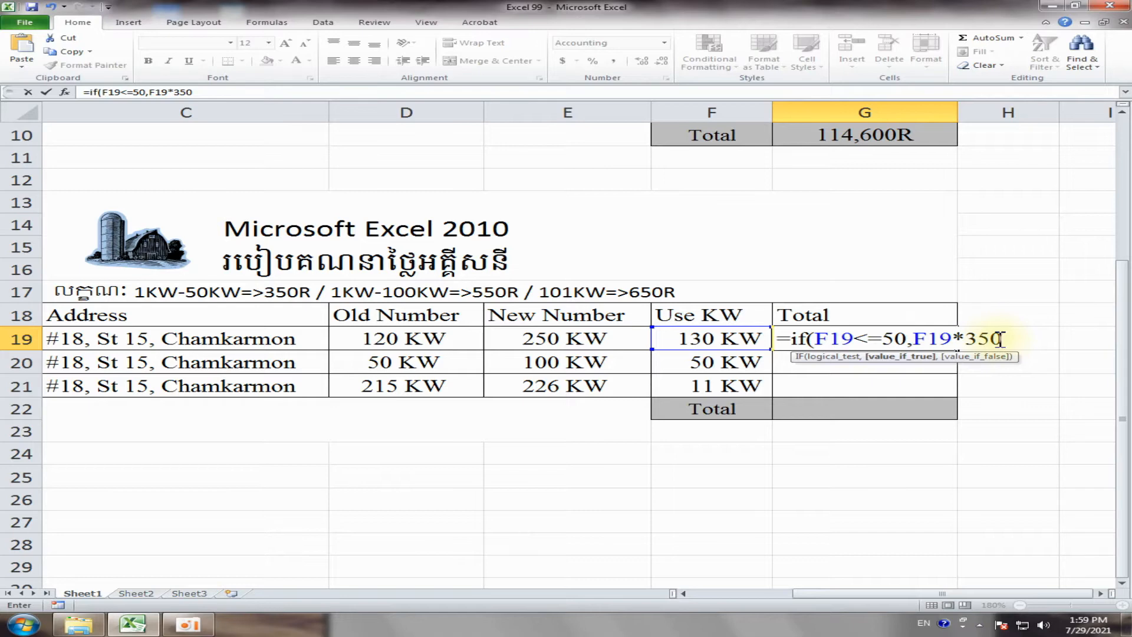
type(",")
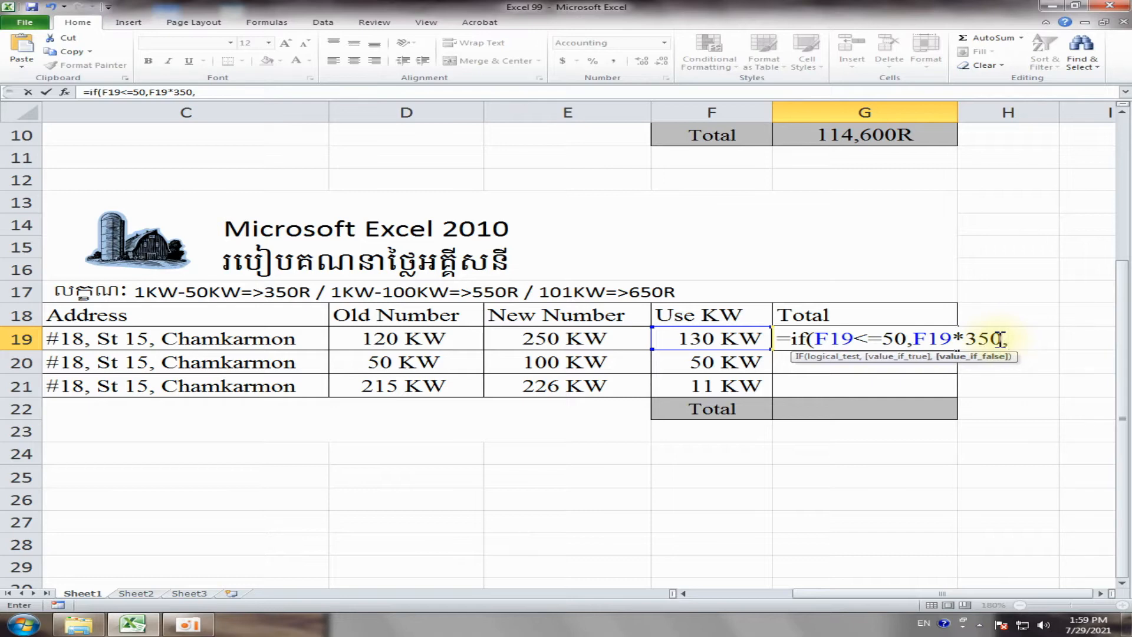
Step: Nest a second IF in the G19 formula that tests F19<=100 and returns F19*550 when true
type("If(")
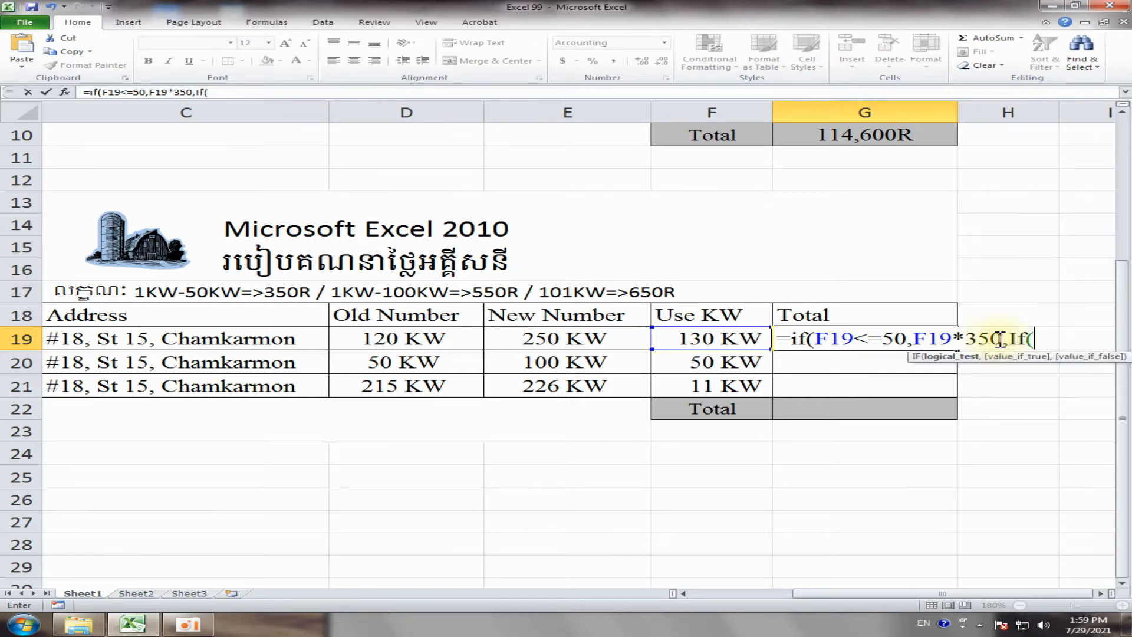
left_click(699, 336)
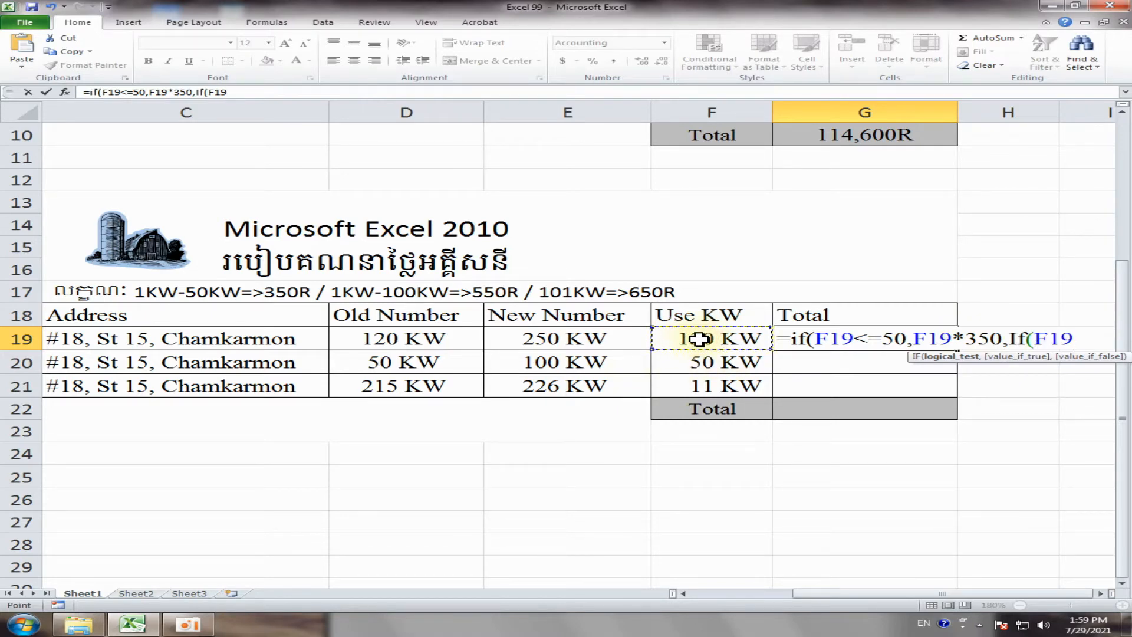
type("<=100")
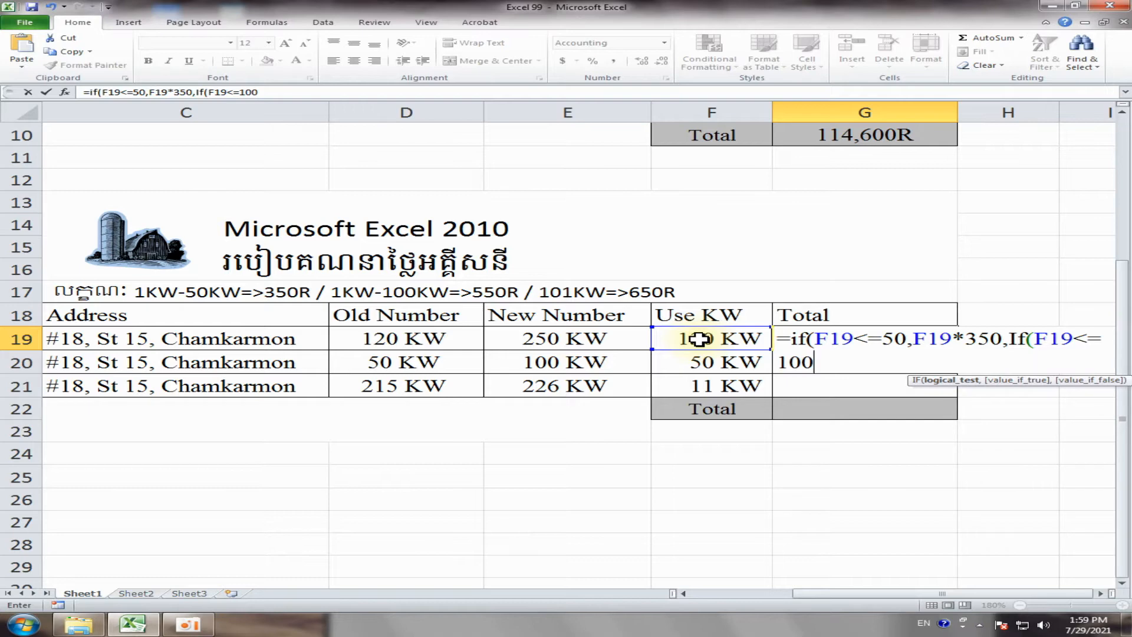
type(",")
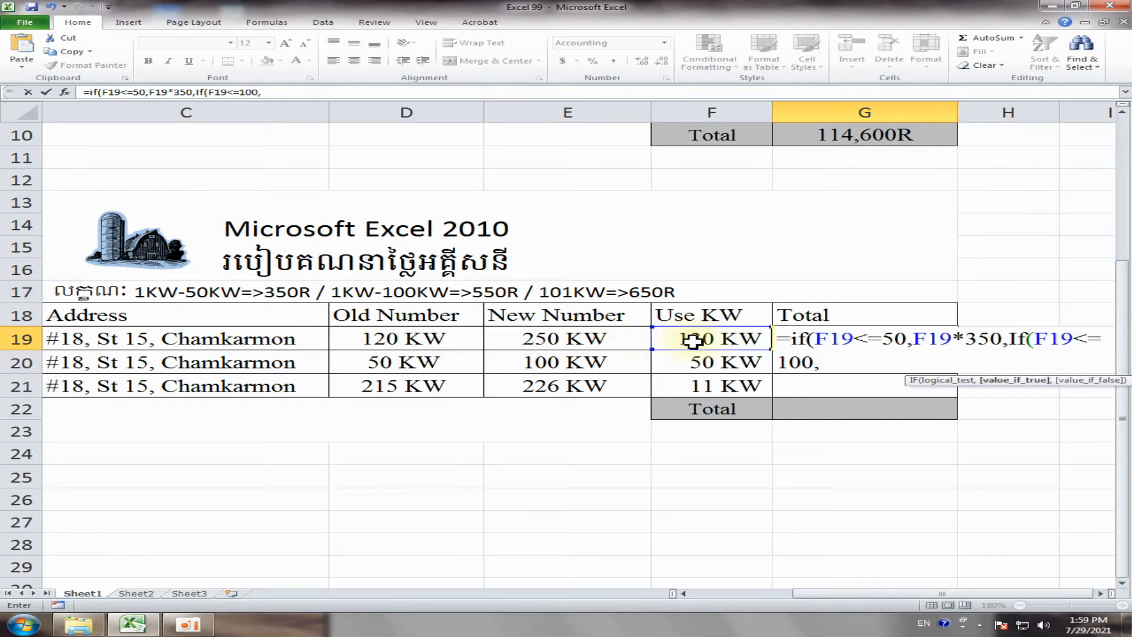
left_click(696, 339)
type("*")
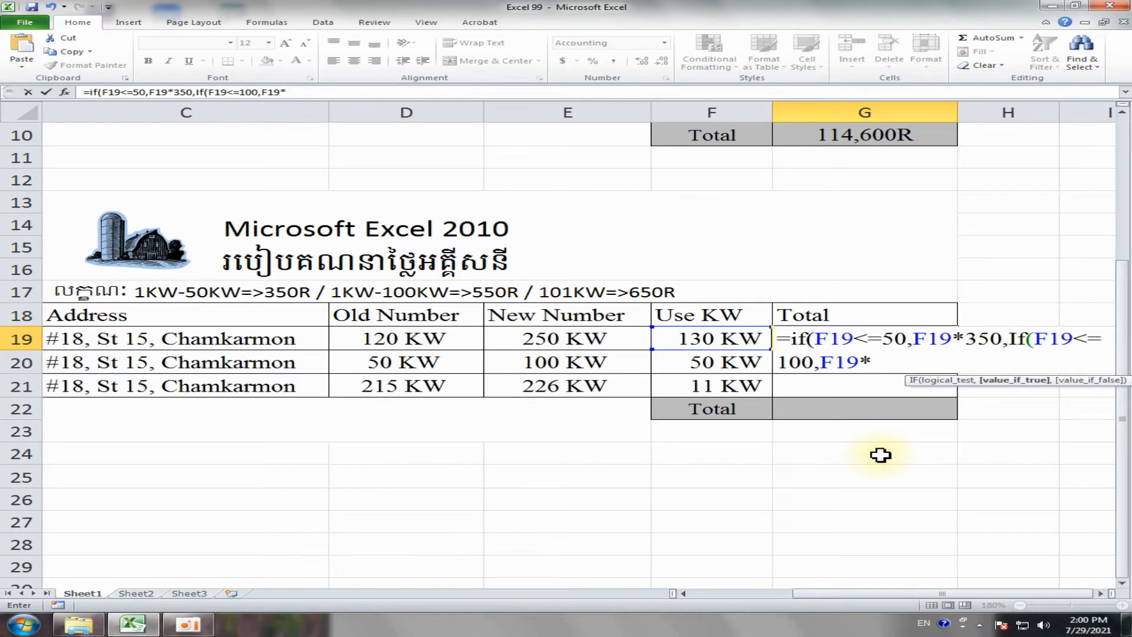
type("550,")
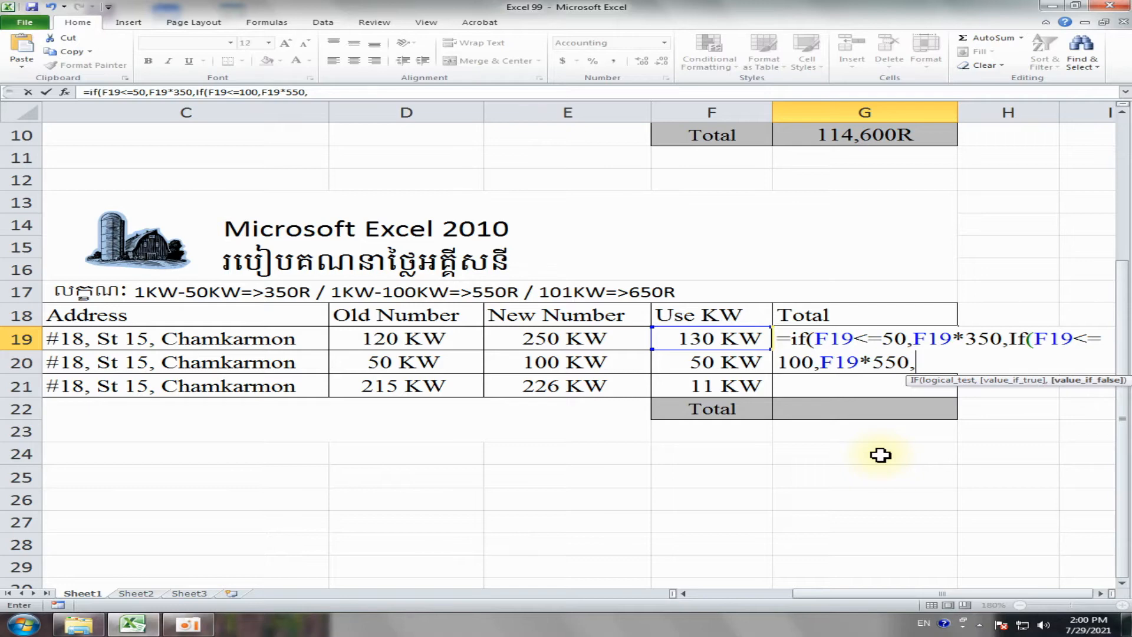
Step: Nest a third IF in the G19 formula with F19>100 as its logical test
type("If(")
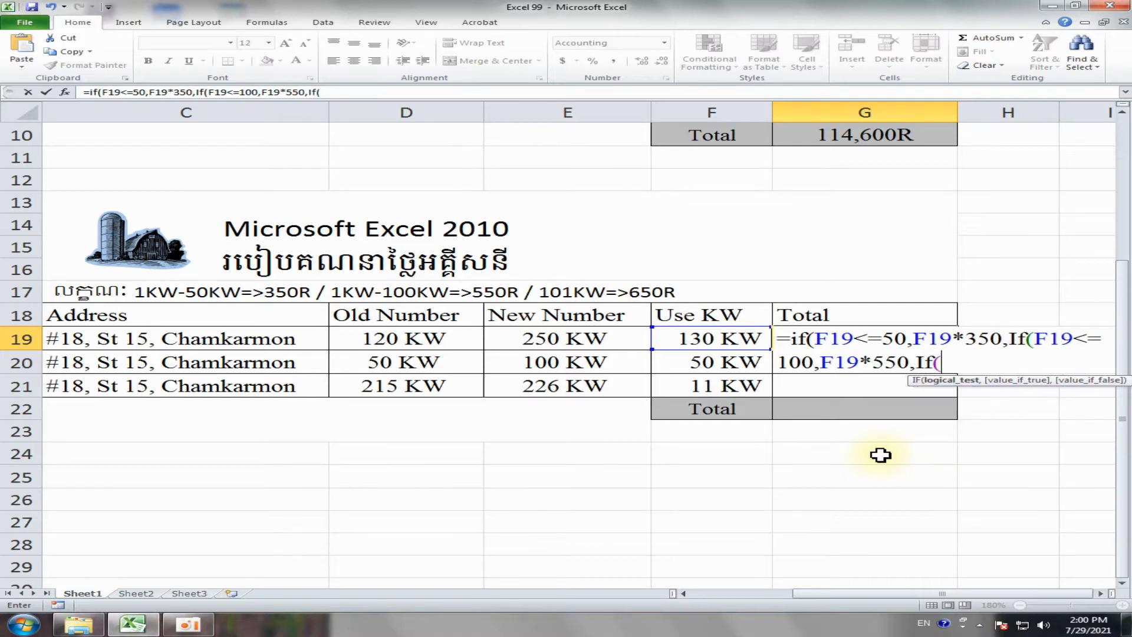
left_click(718, 338)
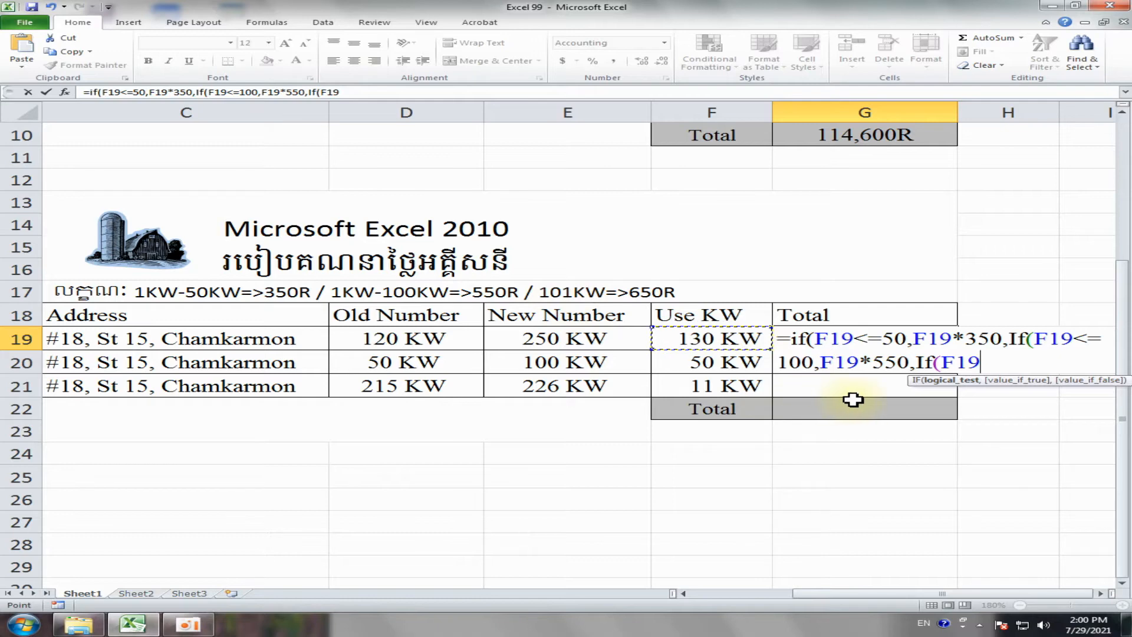
type("100")
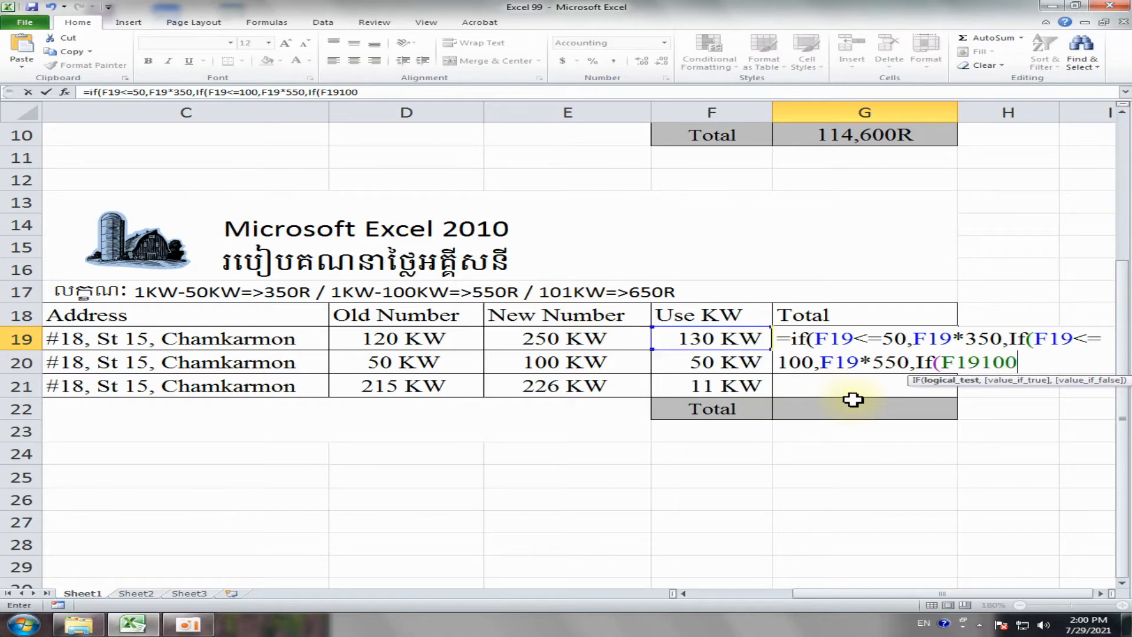
key("BackSpace")
key("BackSpace")
key("BackSpace")
type(">100")
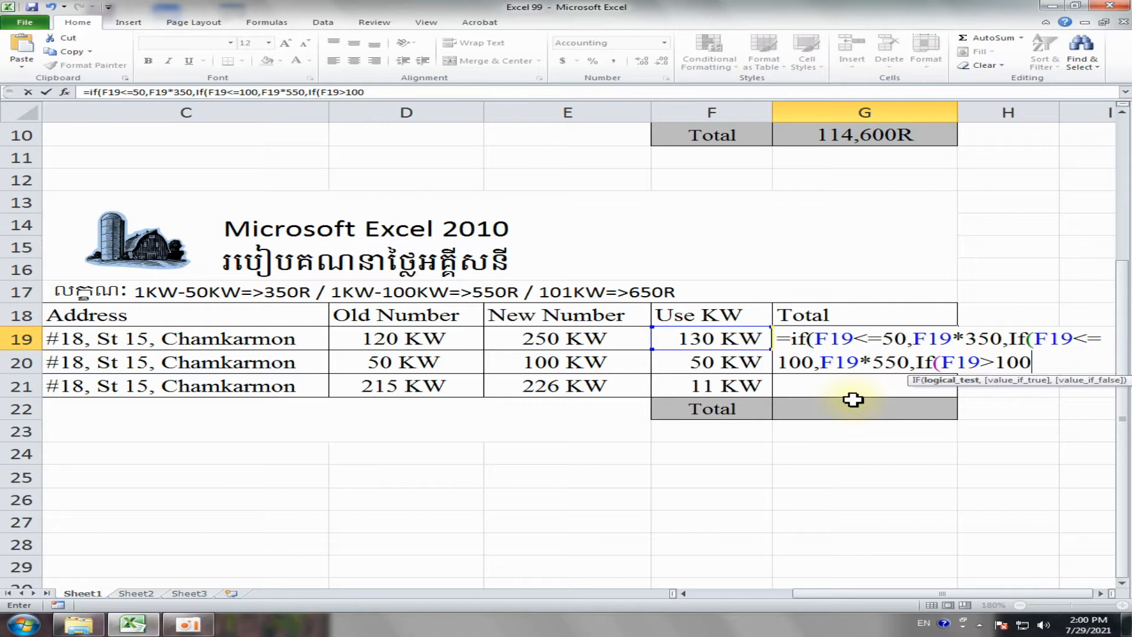
Step: Add F19*650 as the third IF's true value, dismiss the color scheme dialog, and complete the formula with three closing parentheses
type(",")
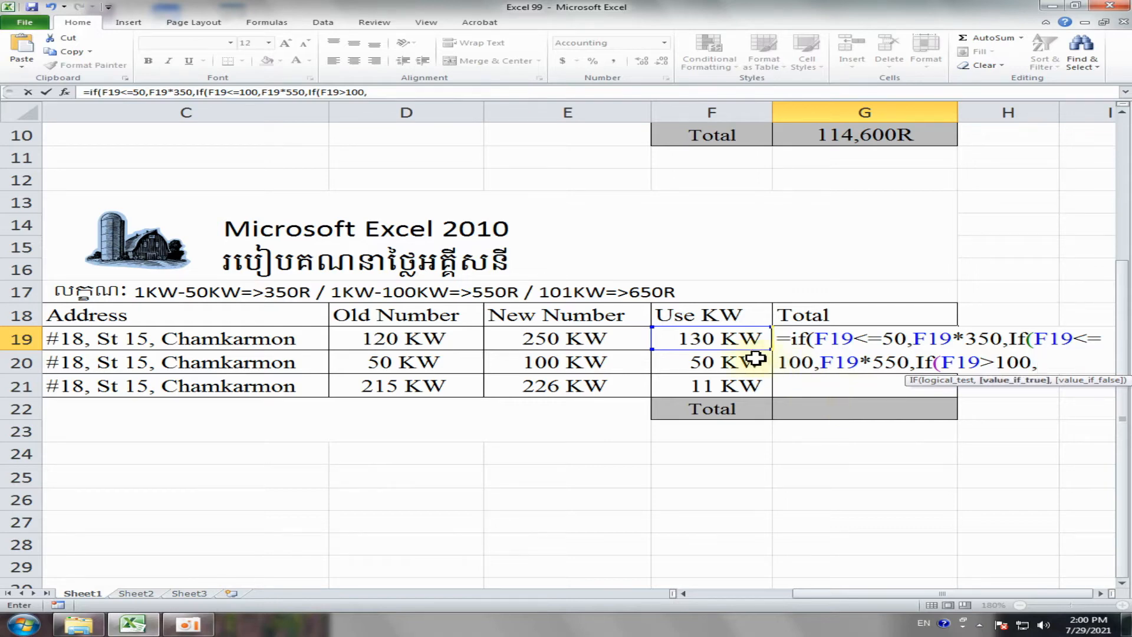
left_click(722, 344)
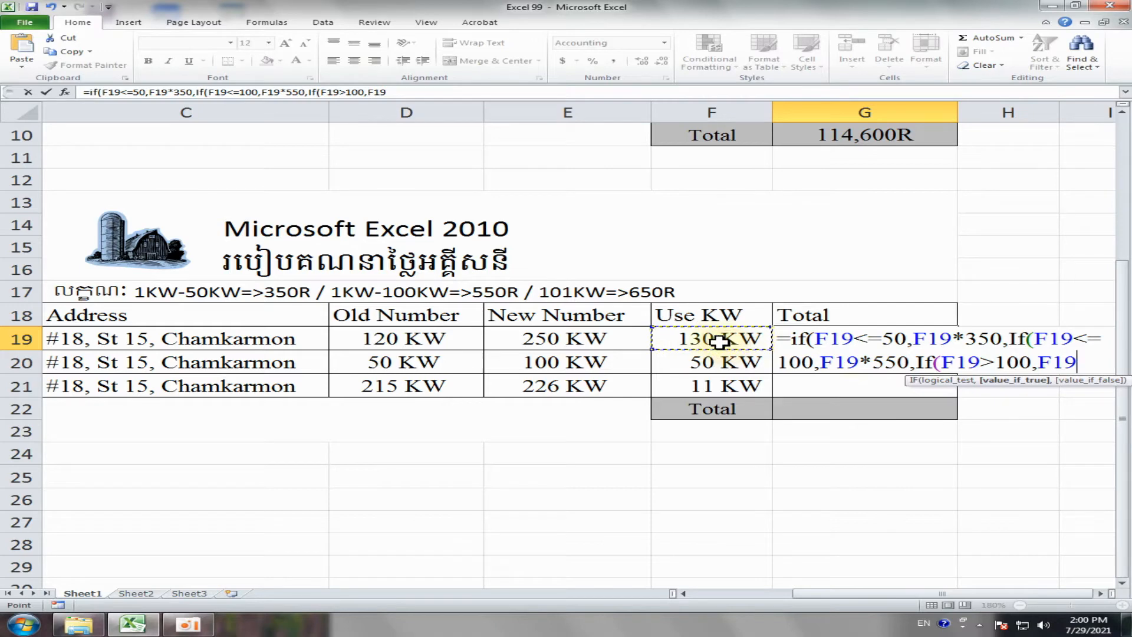
type("*650")
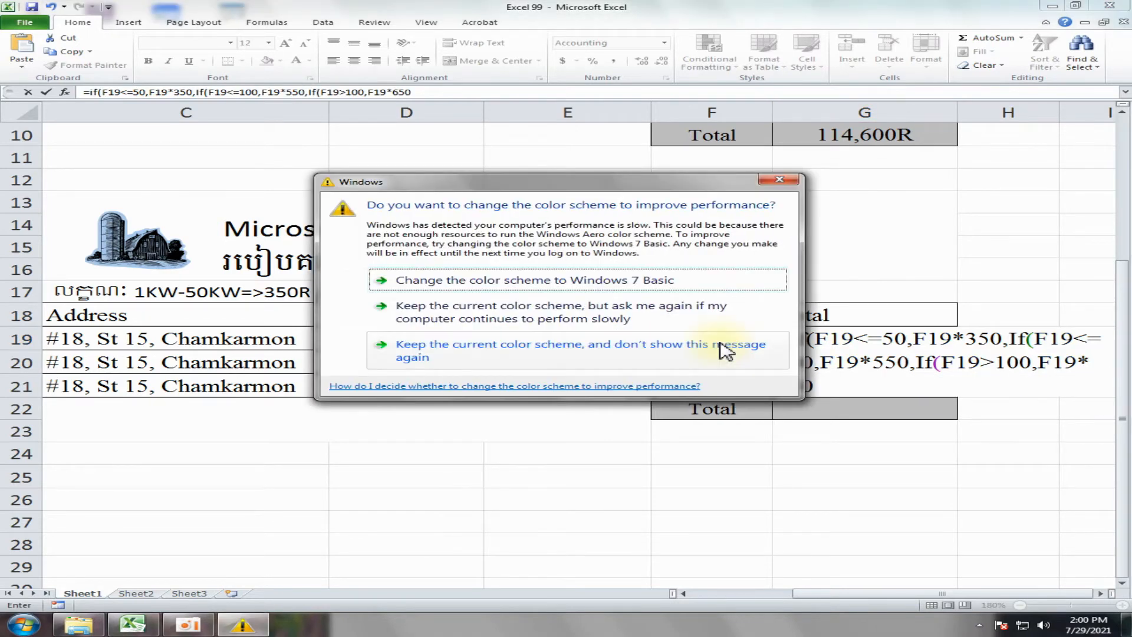
left_click(780, 180)
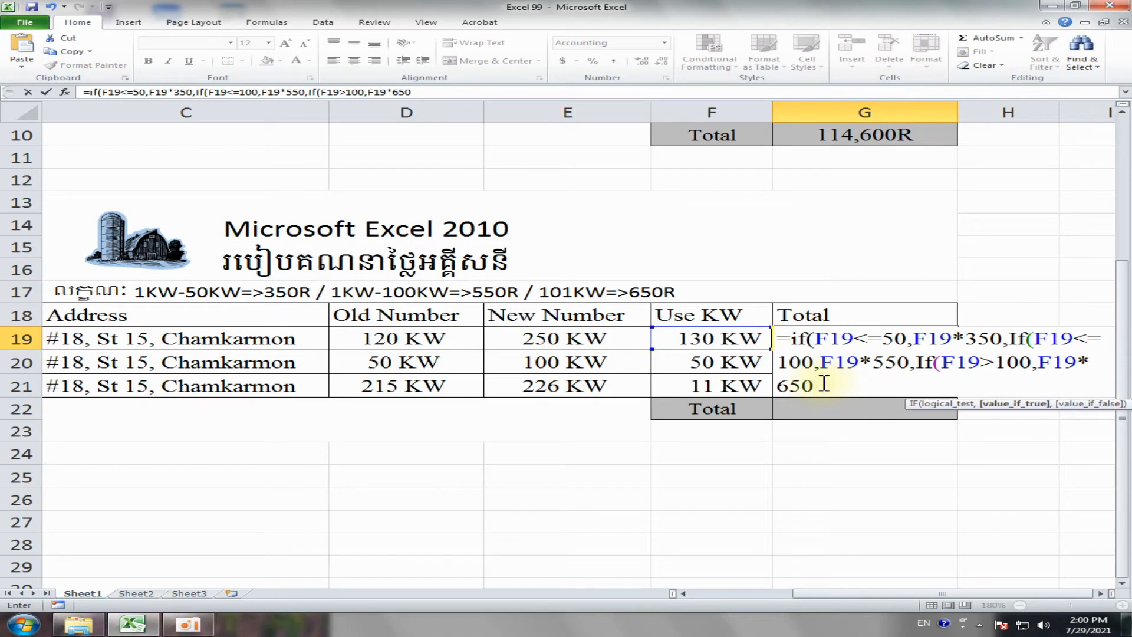
type(")))")
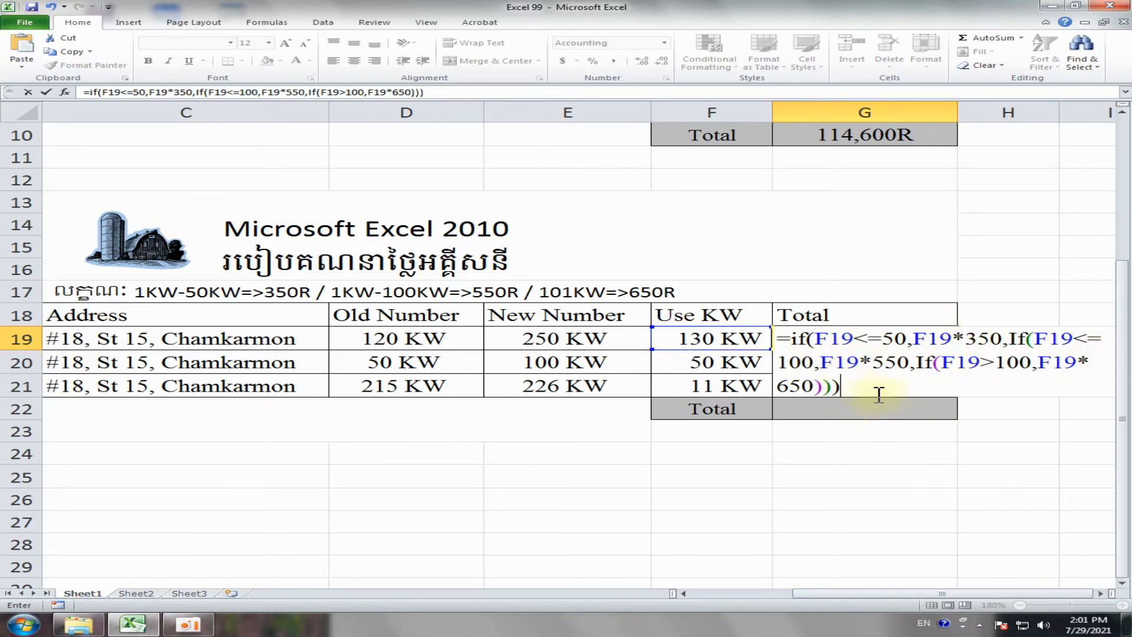
key("Return")
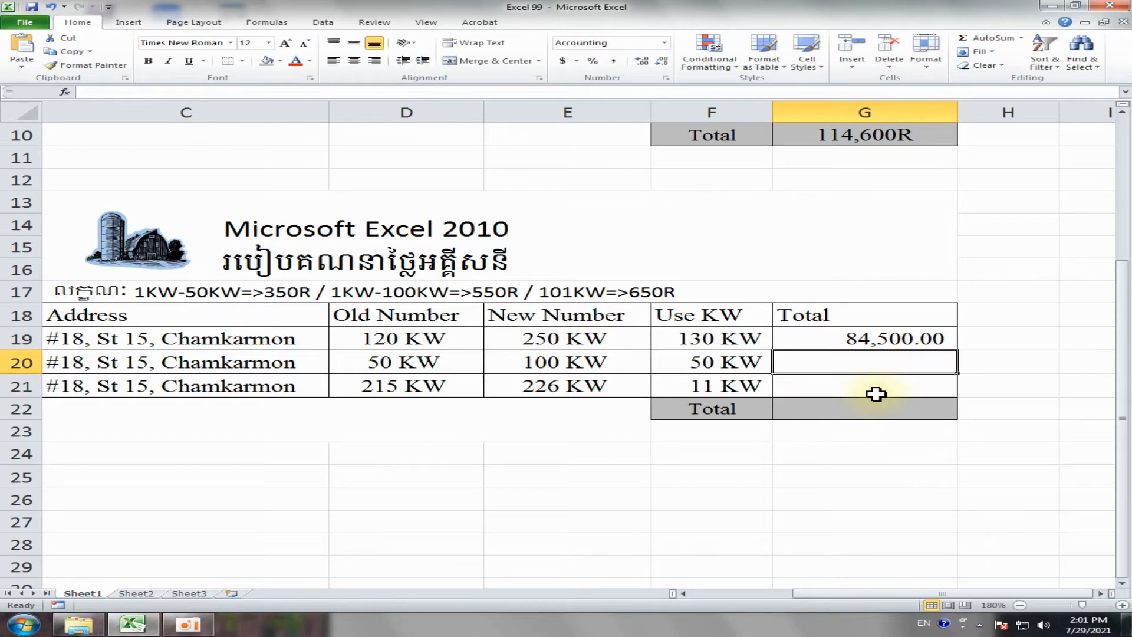
Step: Fill the nested IF formula from G19 down to G21
left_click(876, 337)
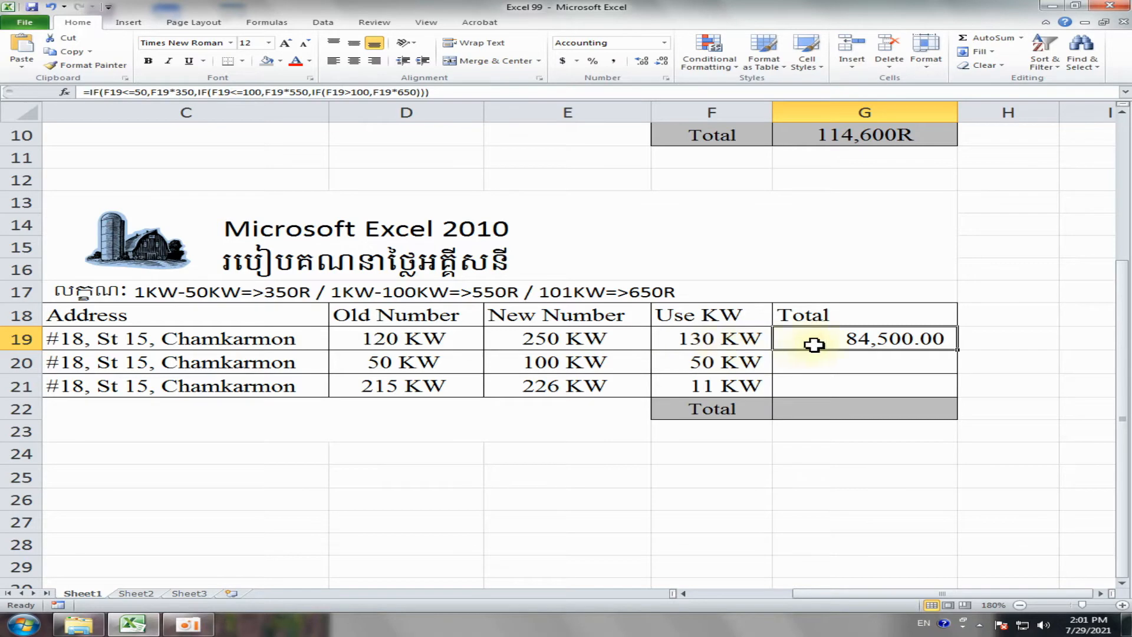
scroll(933, 344, "up", 3)
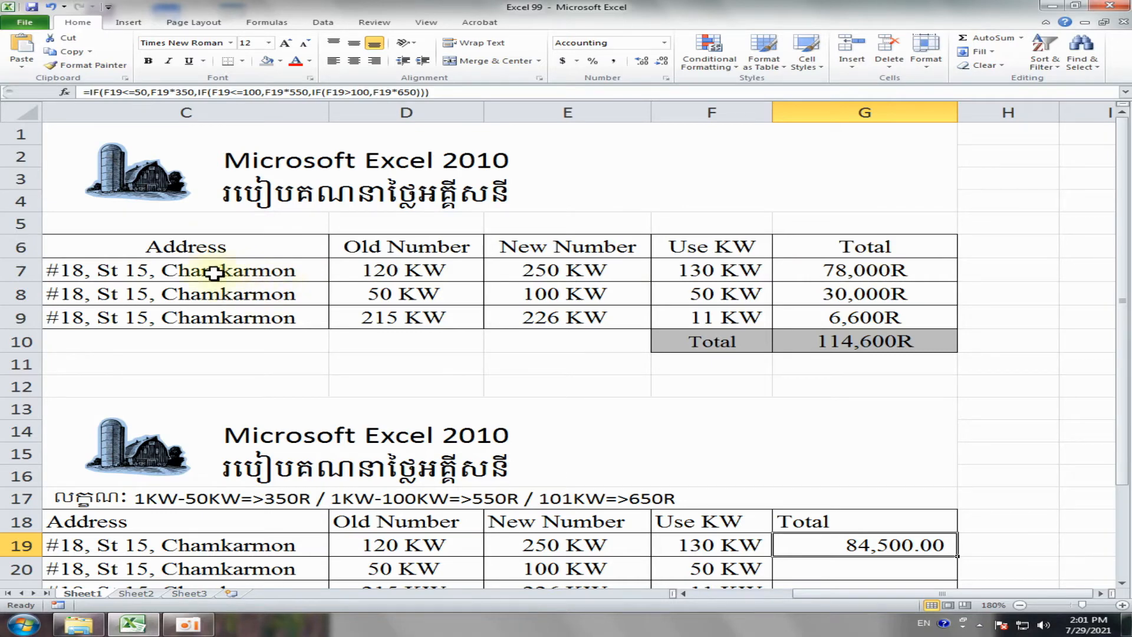
left_click_drag(818, 593, 769, 594)
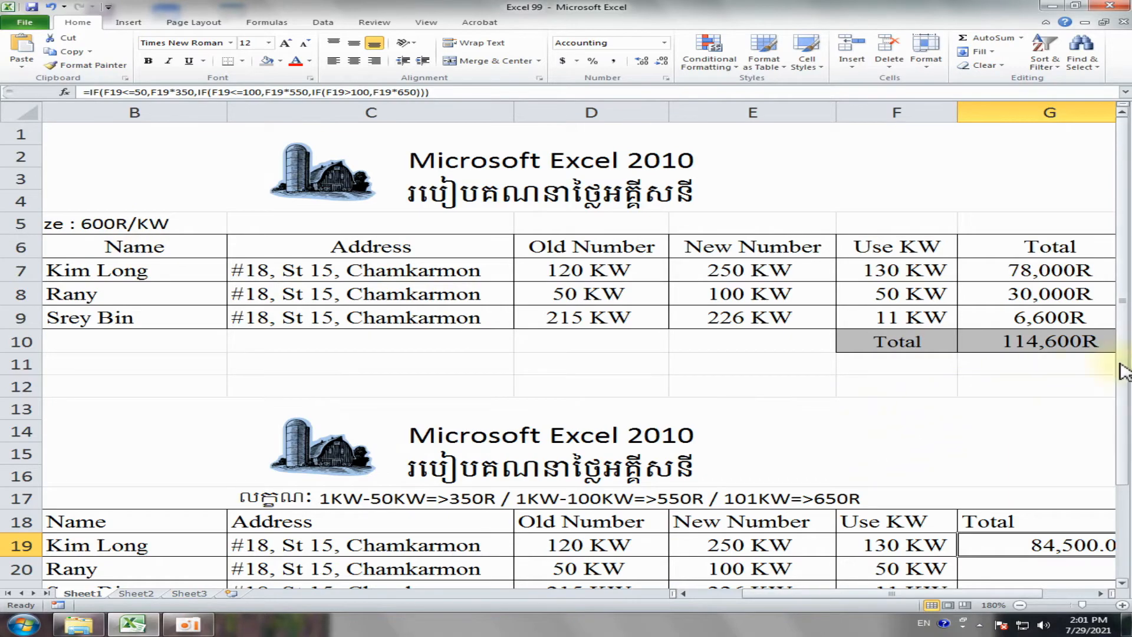
left_click_drag(1122, 366, 1127, 507)
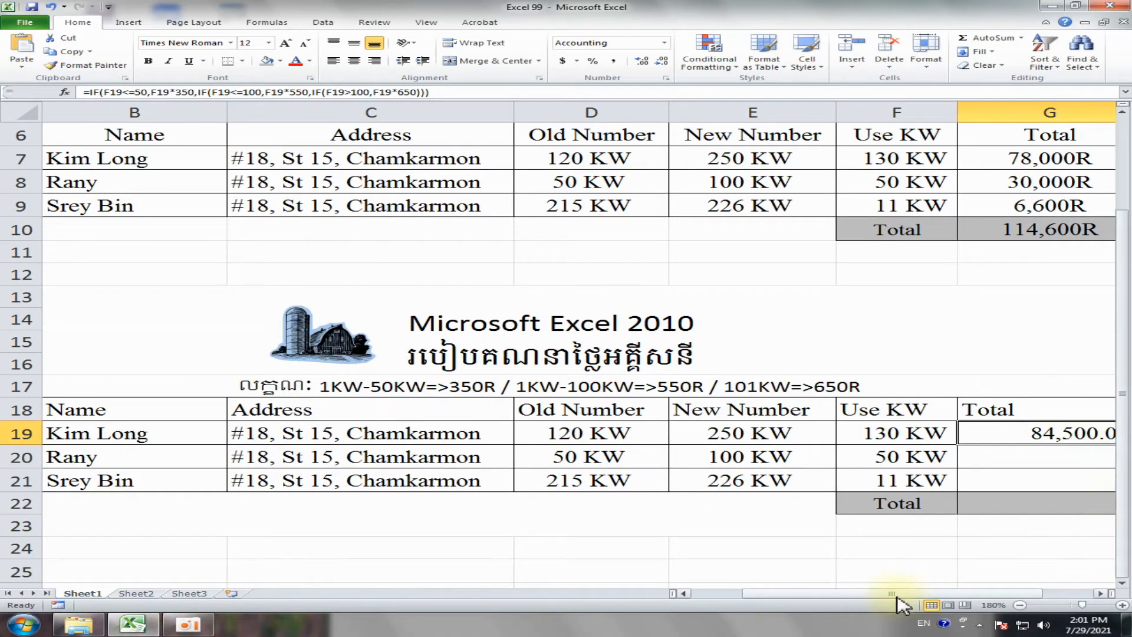
left_click_drag(902, 594, 952, 595)
left_click(716, 435)
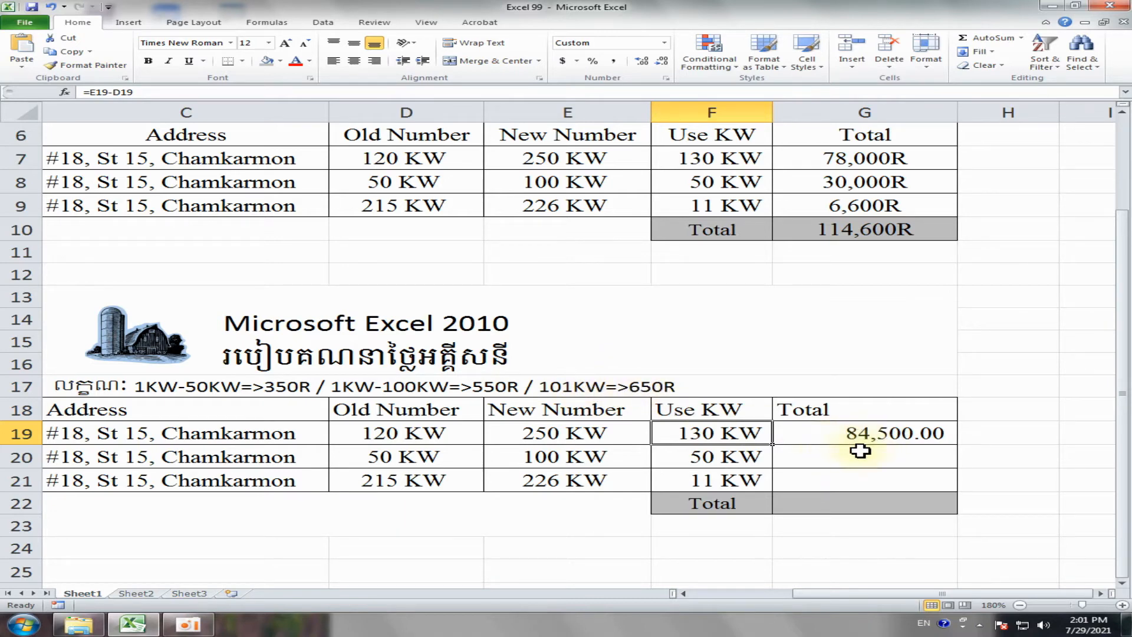
key("Right")
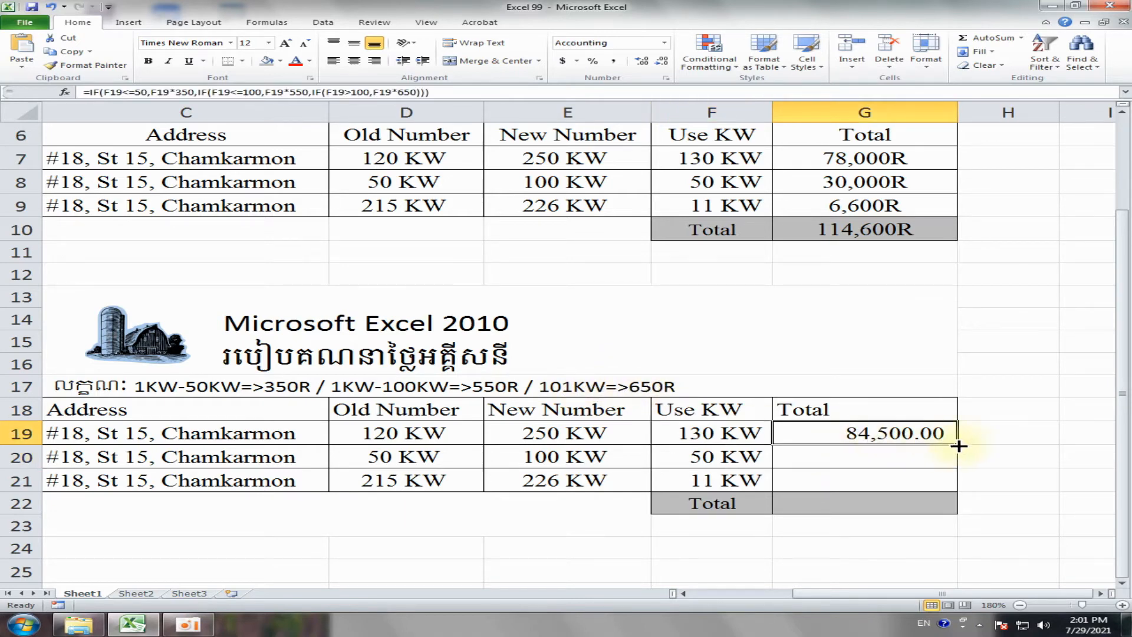
left_click_drag(958, 446, 958, 494)
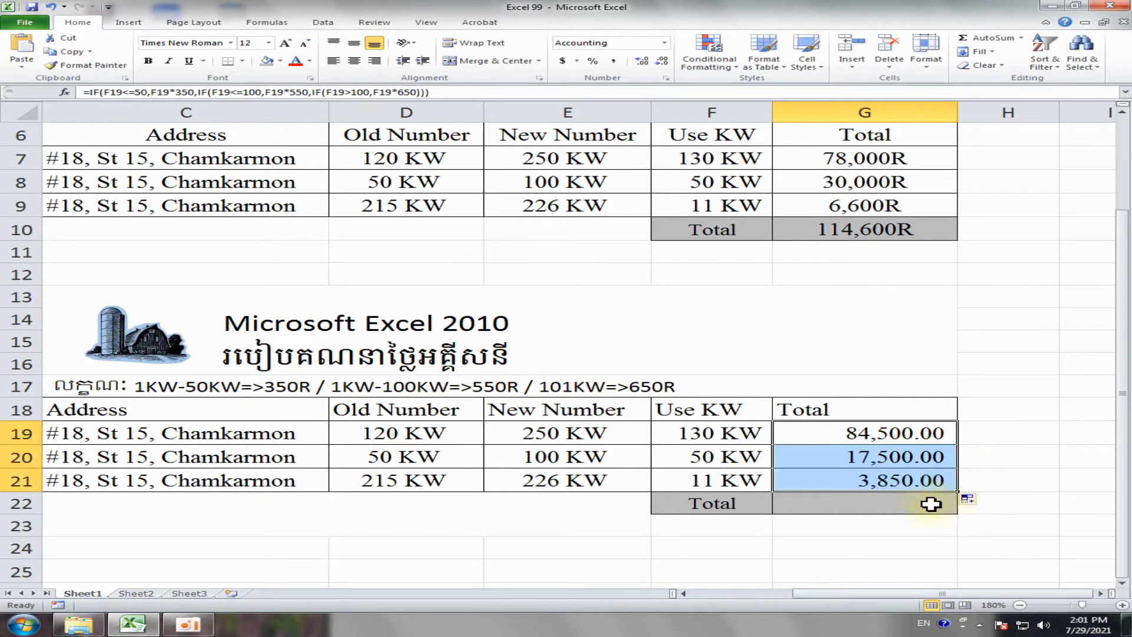
Step: Enter a SUM formula in G22 that adds the tiered totals in G19:G21
left_click(886, 500)
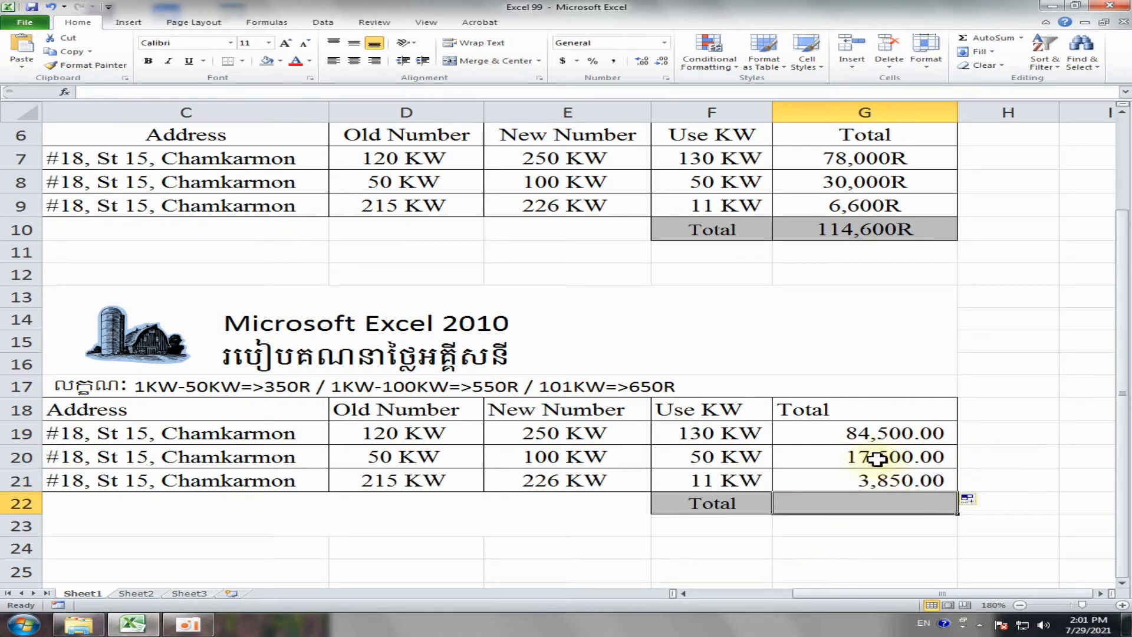
left_click_drag(852, 432, 855, 472)
left_click(842, 505)
type("=s")
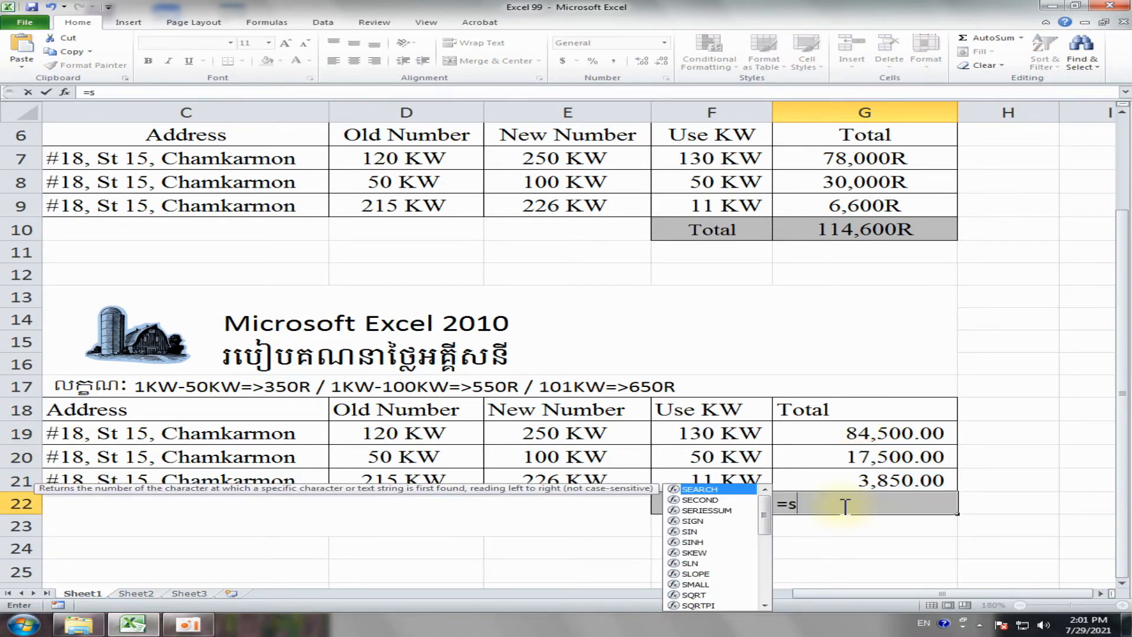
type("um(")
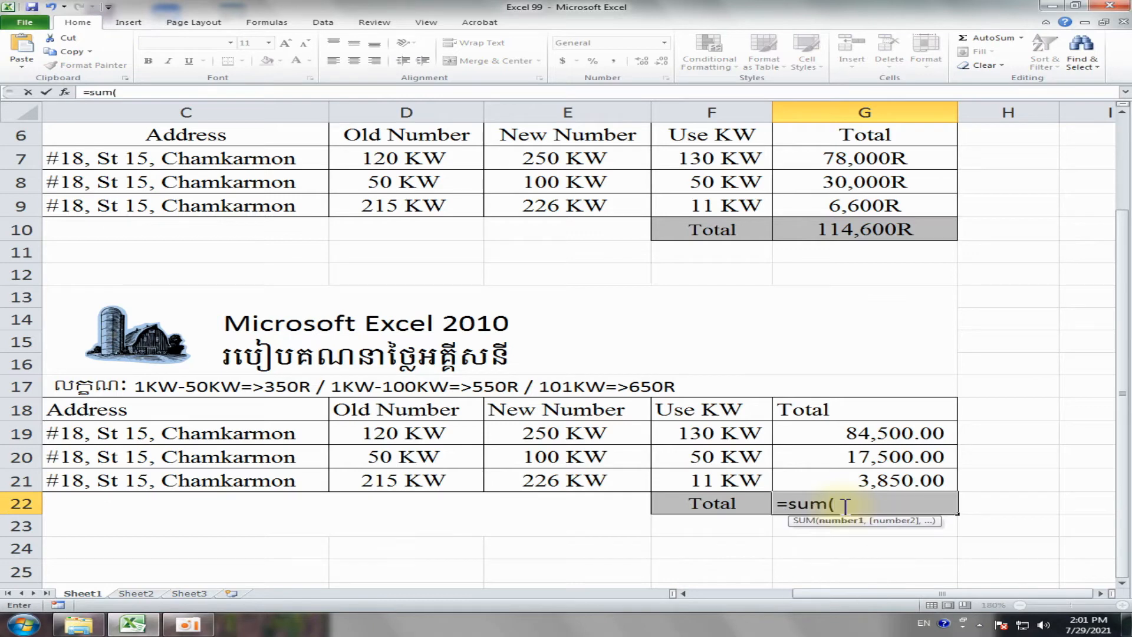
left_click_drag(852, 432, 864, 475)
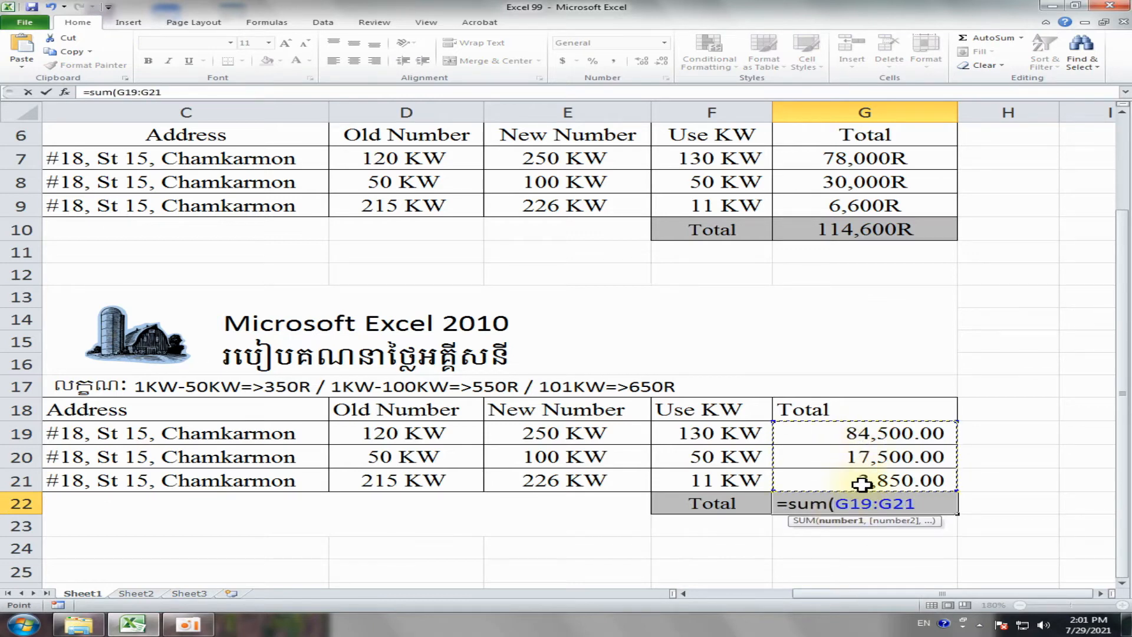
type(")")
key("Return")
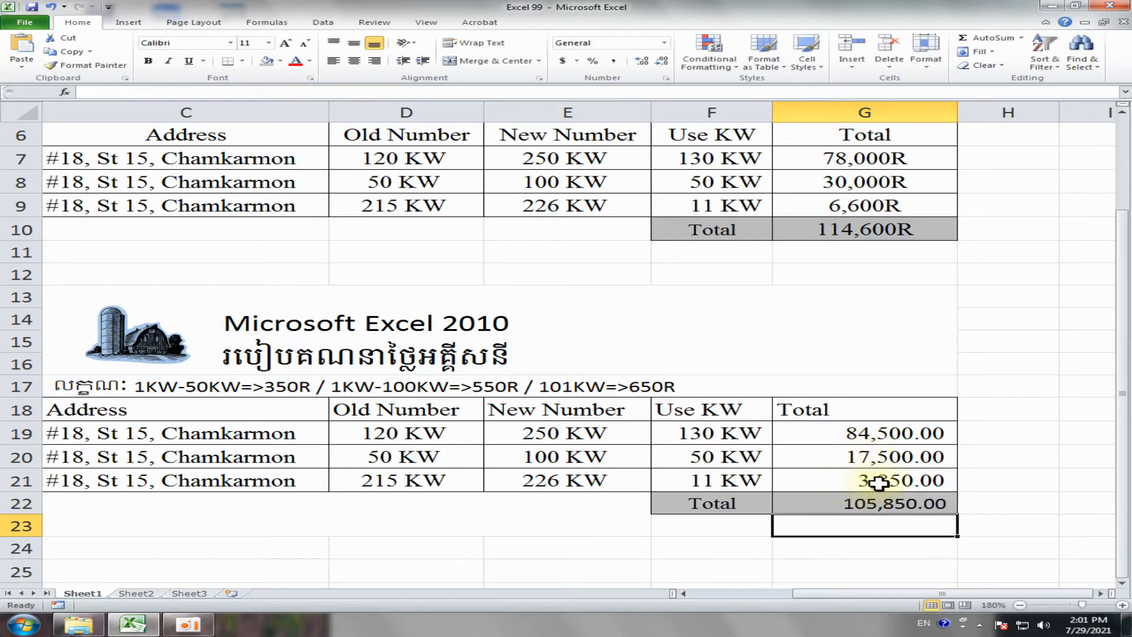
left_click(978, 521)
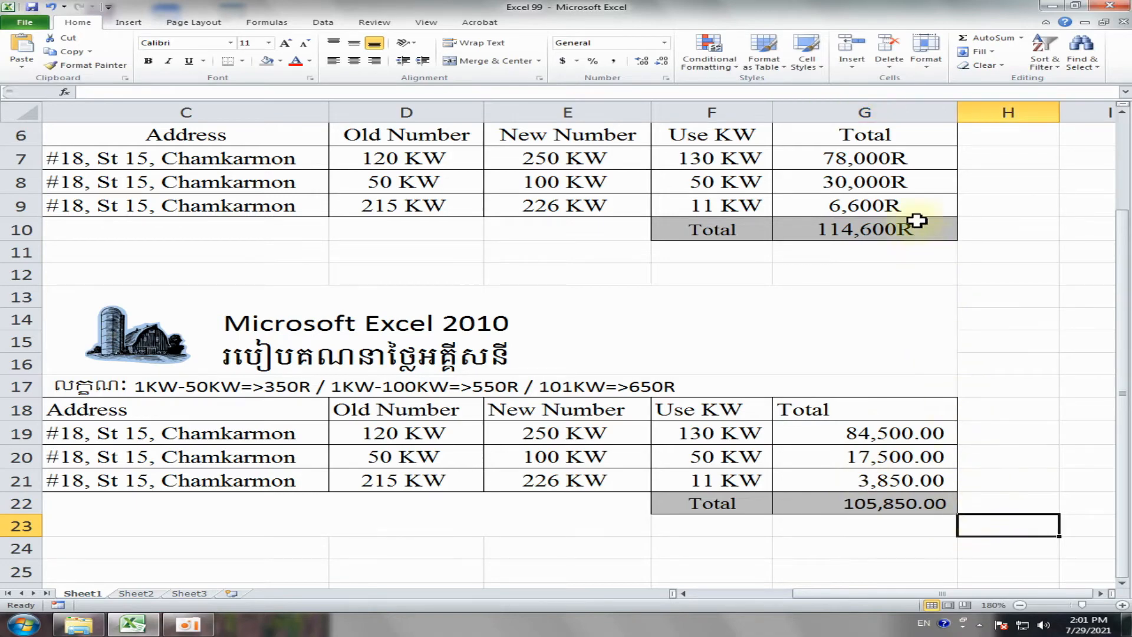
scroll(883, 207, "up", 1)
left_click_drag(860, 224, 872, 298)
scroll(877, 302, "down", 4)
left_click(905, 357)
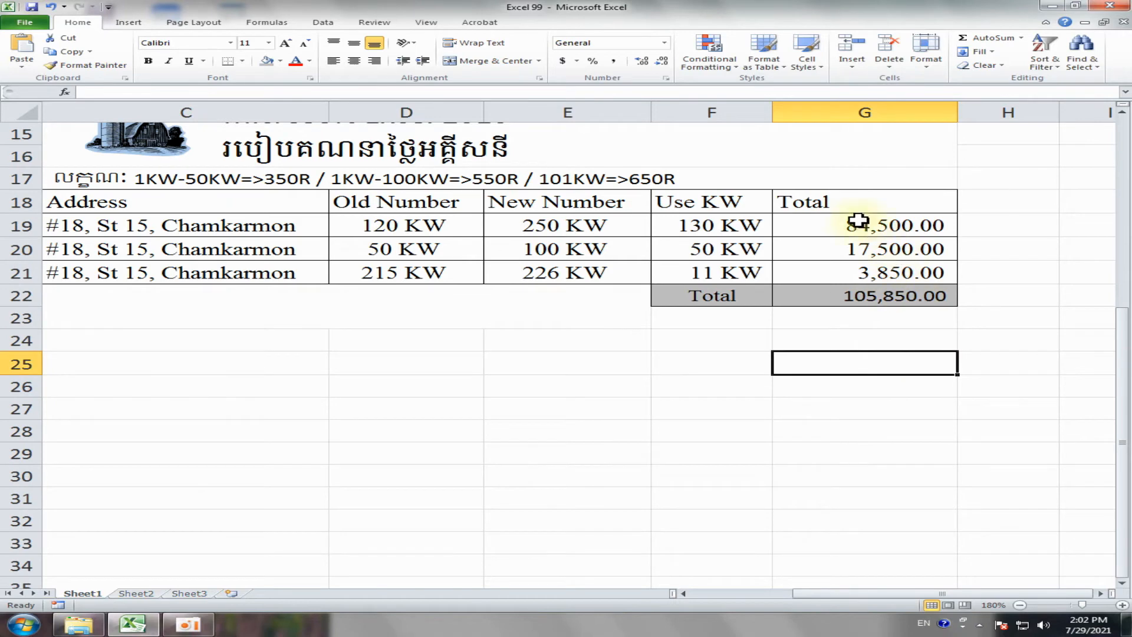
Step: Apply the custom number format #,##0.00 R to the tiered totals and their sum in G19:G22
left_click_drag(860, 227, 869, 287)
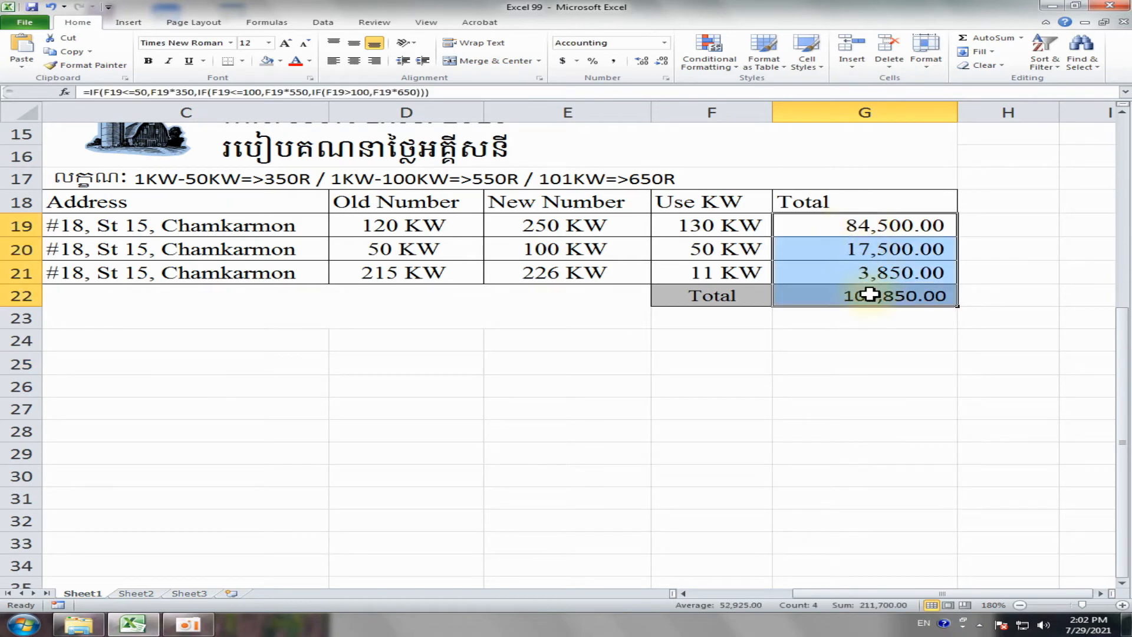
right_click(868, 279)
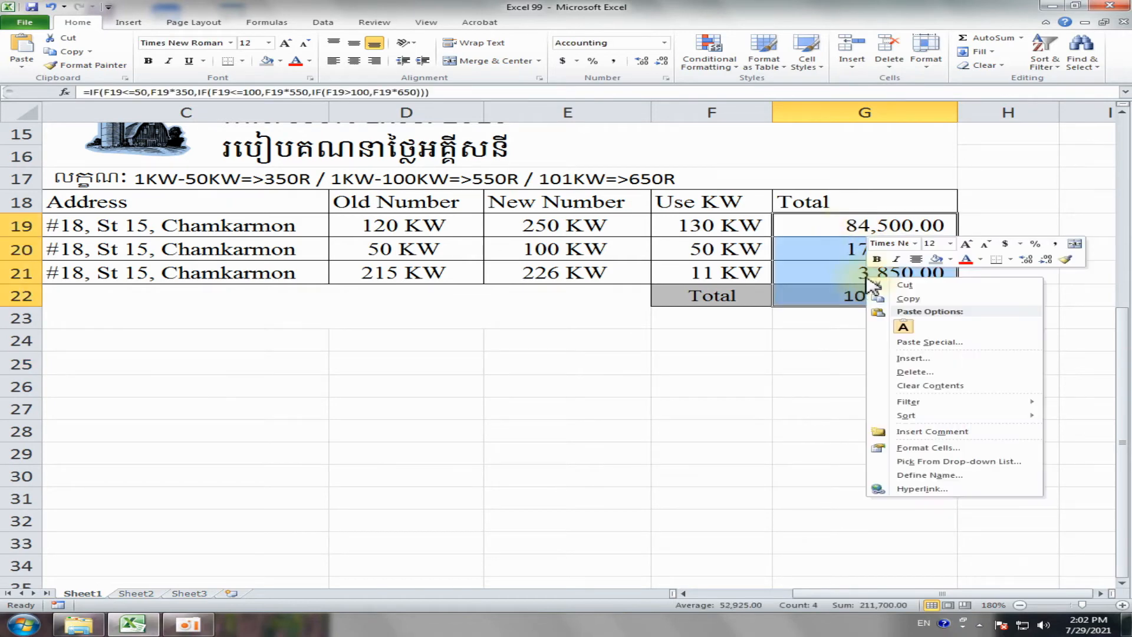
left_click(954, 451)
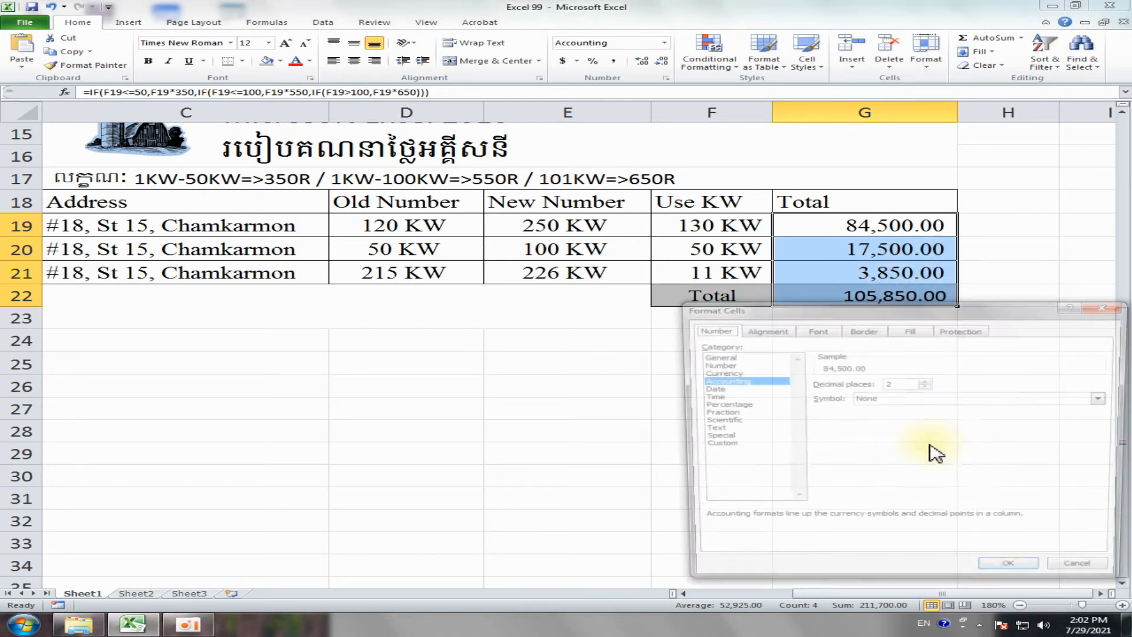
left_click(712, 445)
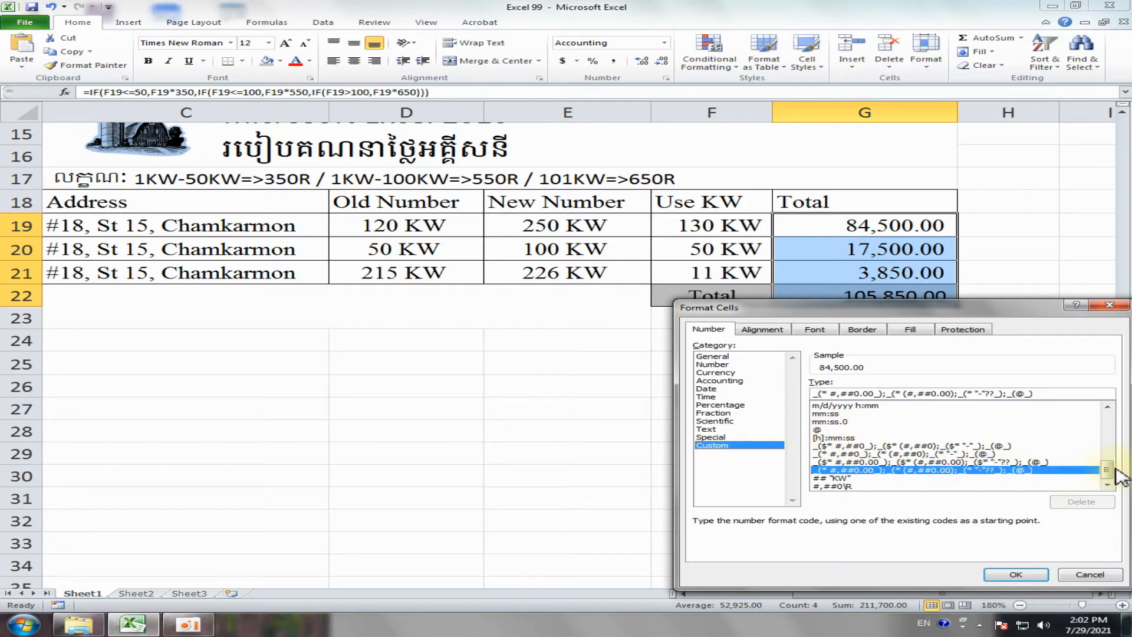
mouse_move(1112, 470)
left_mouse_down()
mouse_move(1110, 420)
mouse_move(1110, 479)
left_mouse_up()
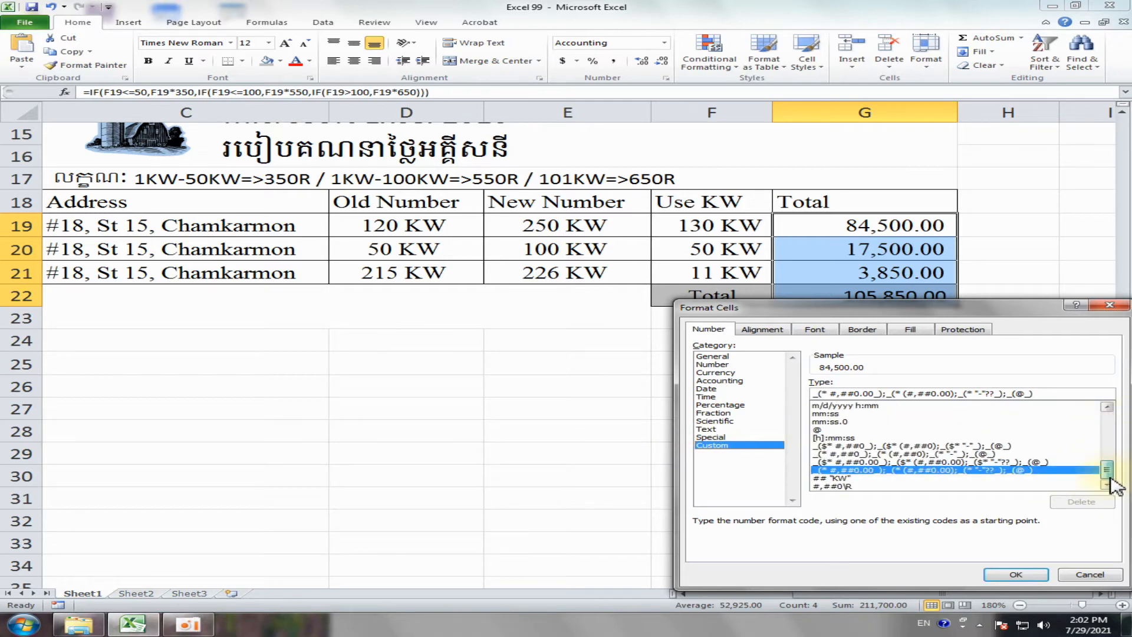
left_click(821, 486)
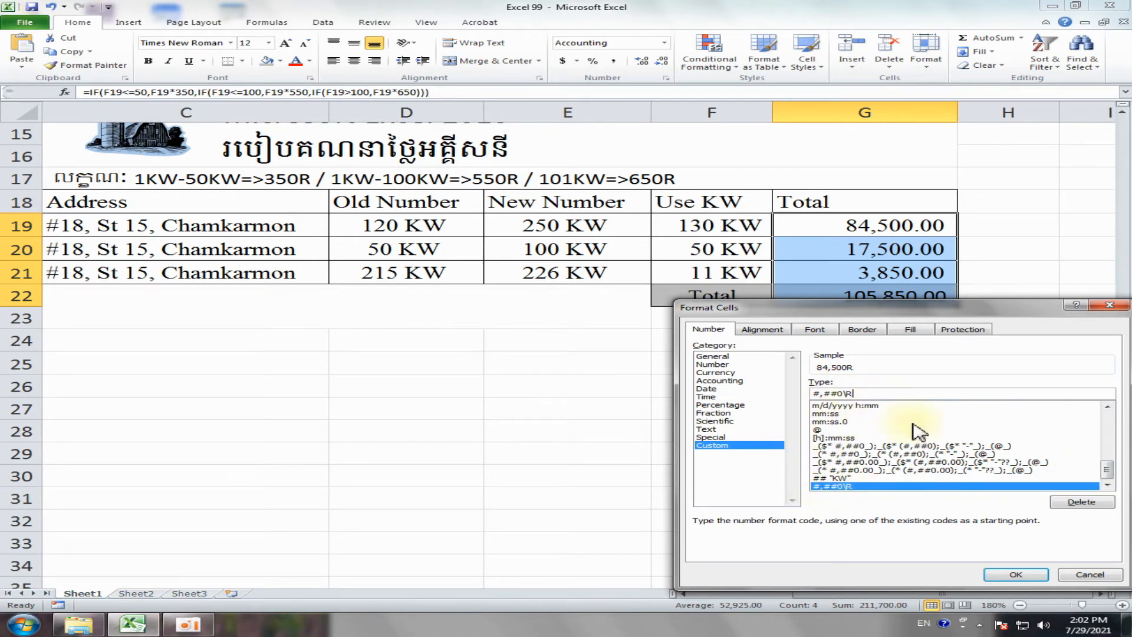
left_click_drag(1112, 468, 1111, 432)
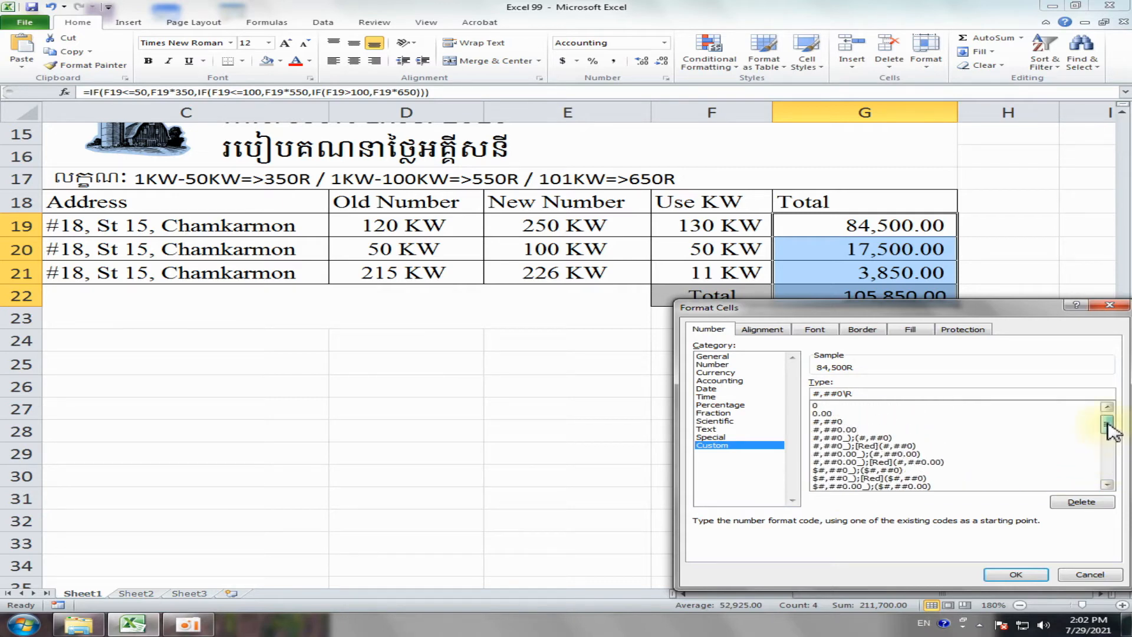
left_click(849, 430)
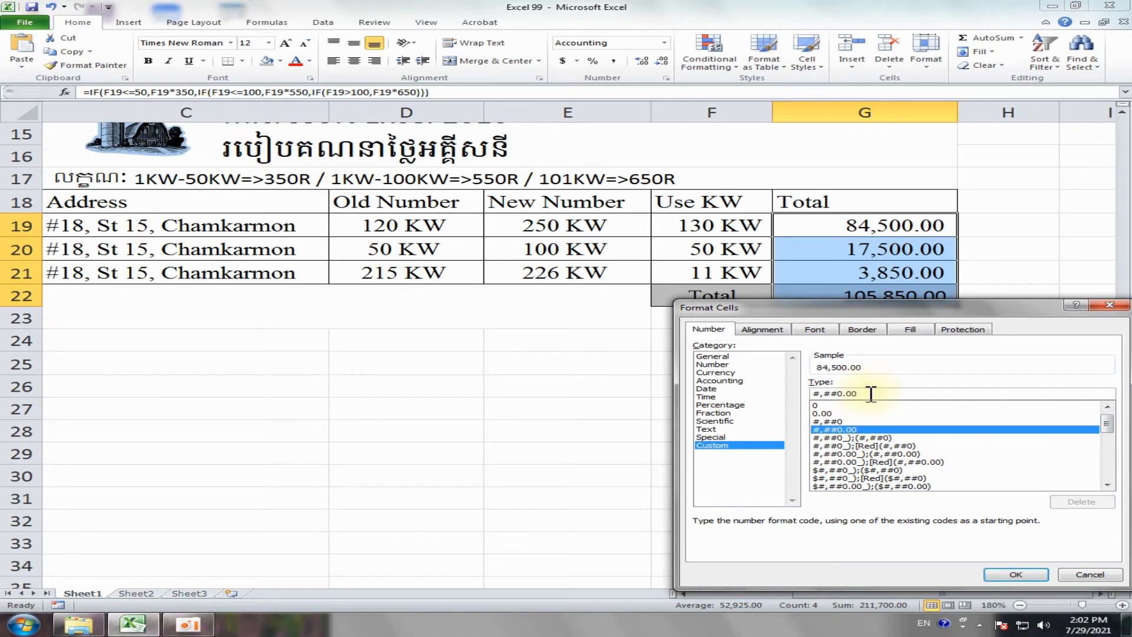
type("R")
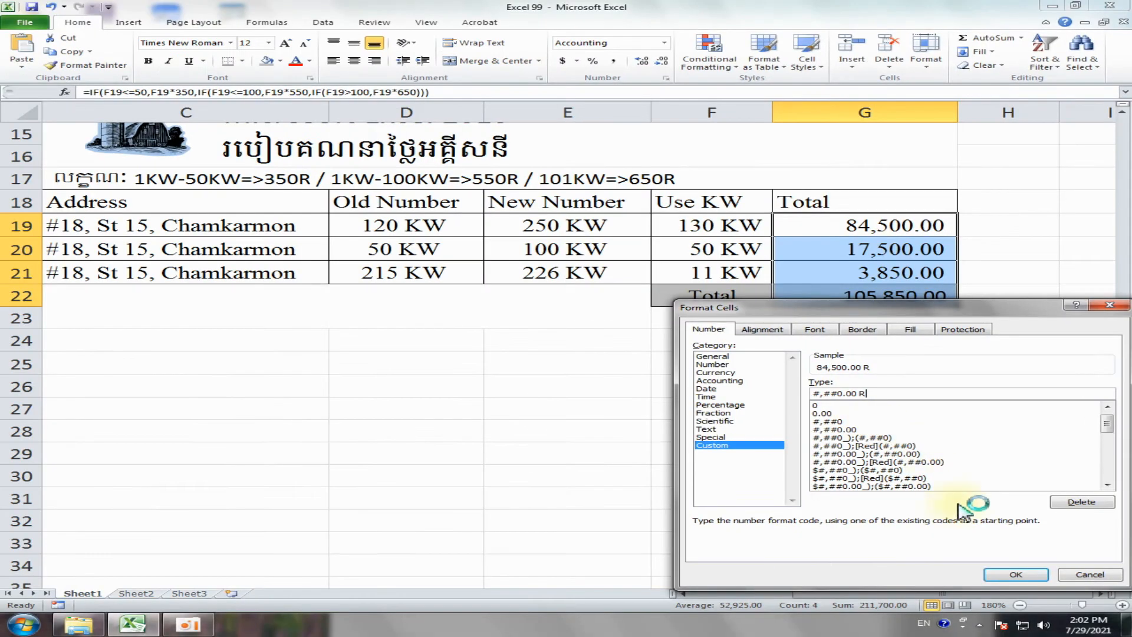
left_click(1014, 573)
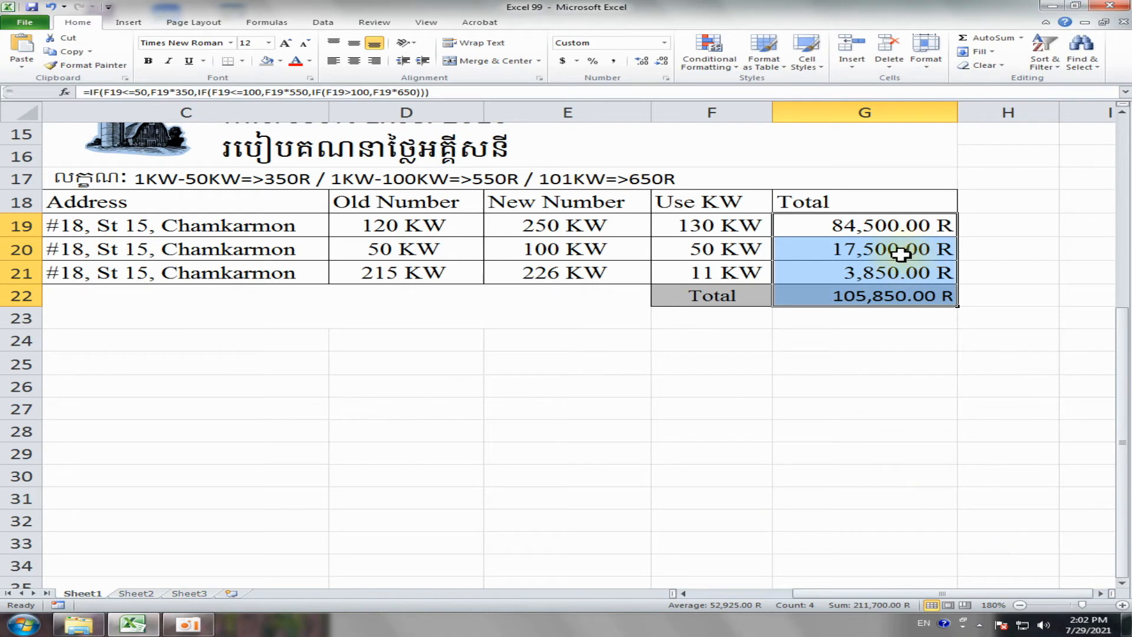
Step: Set the font of the tiered grand total in G22 to Times New Roman and make it bold
left_click(873, 296)
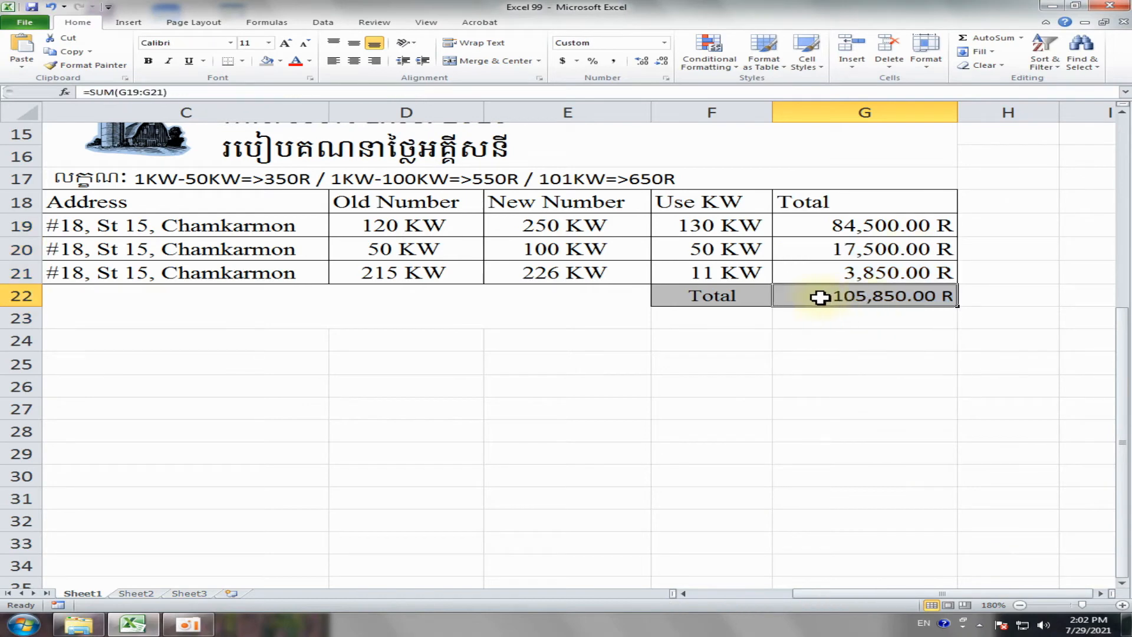
left_click(855, 341)
left_click(837, 296)
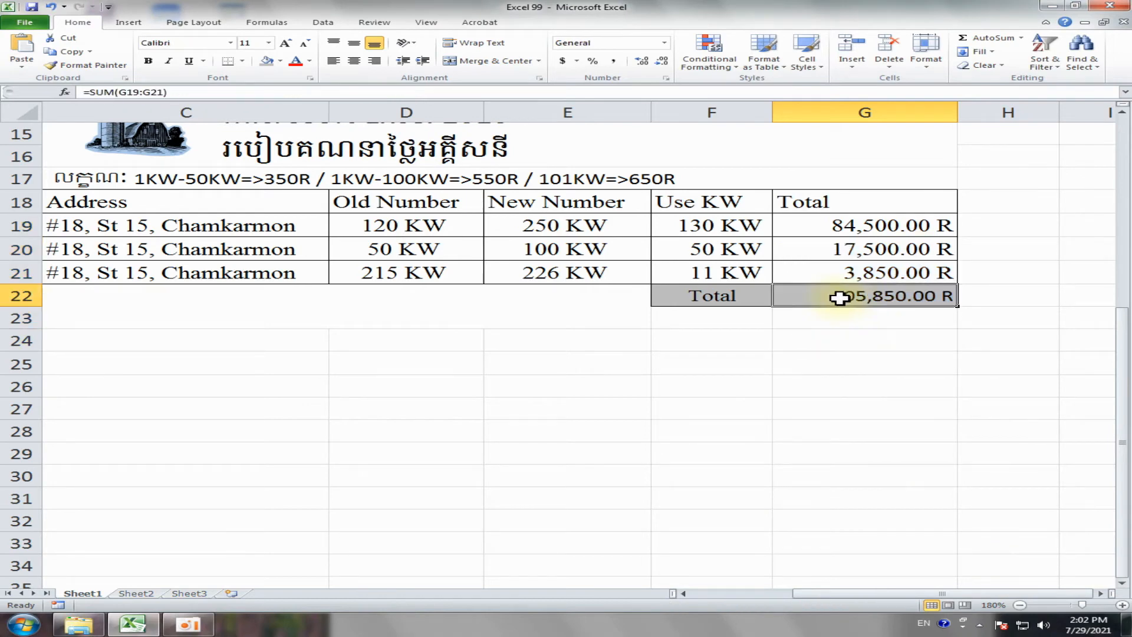
left_click(230, 43)
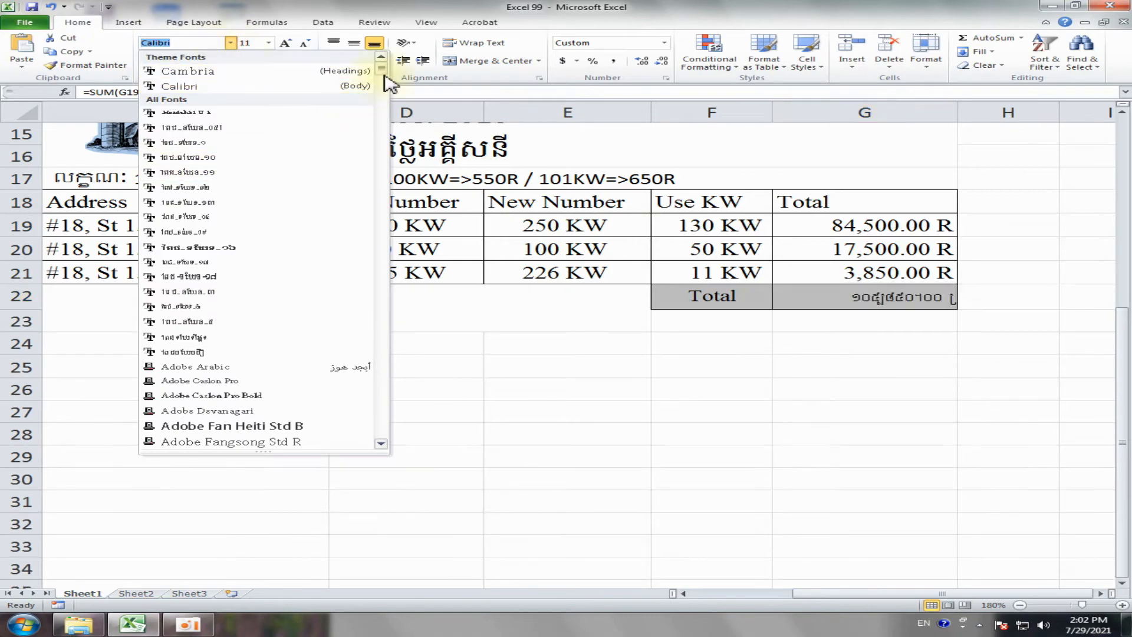
left_click_drag(381, 169, 382, 125)
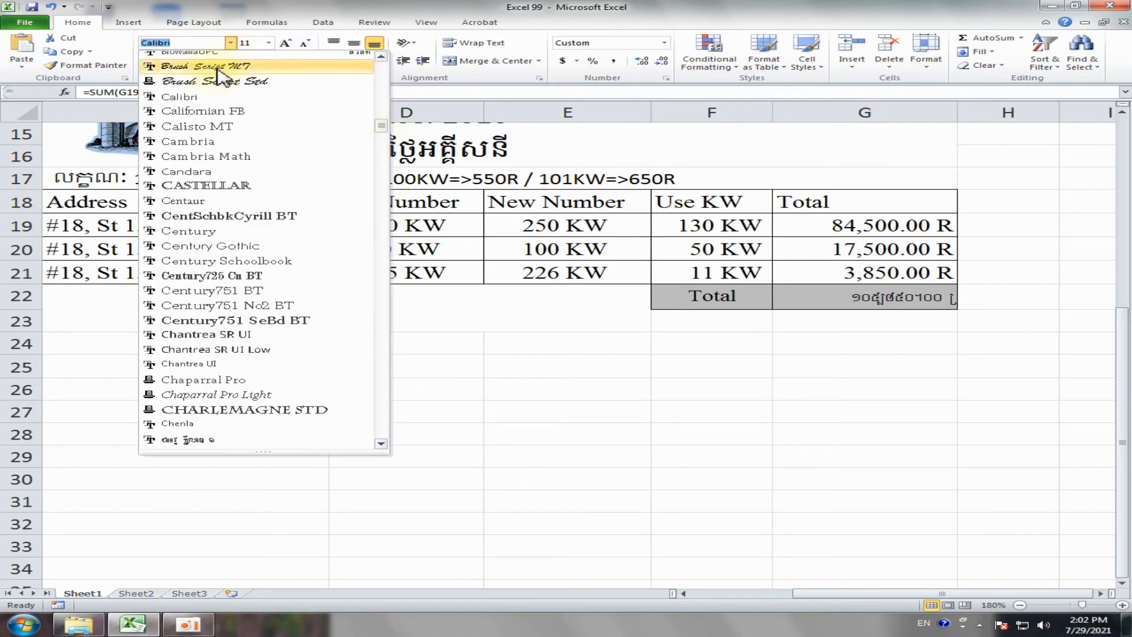
left_click(180, 42)
left_click_drag(179, 43, 96, 42)
type("Ti")
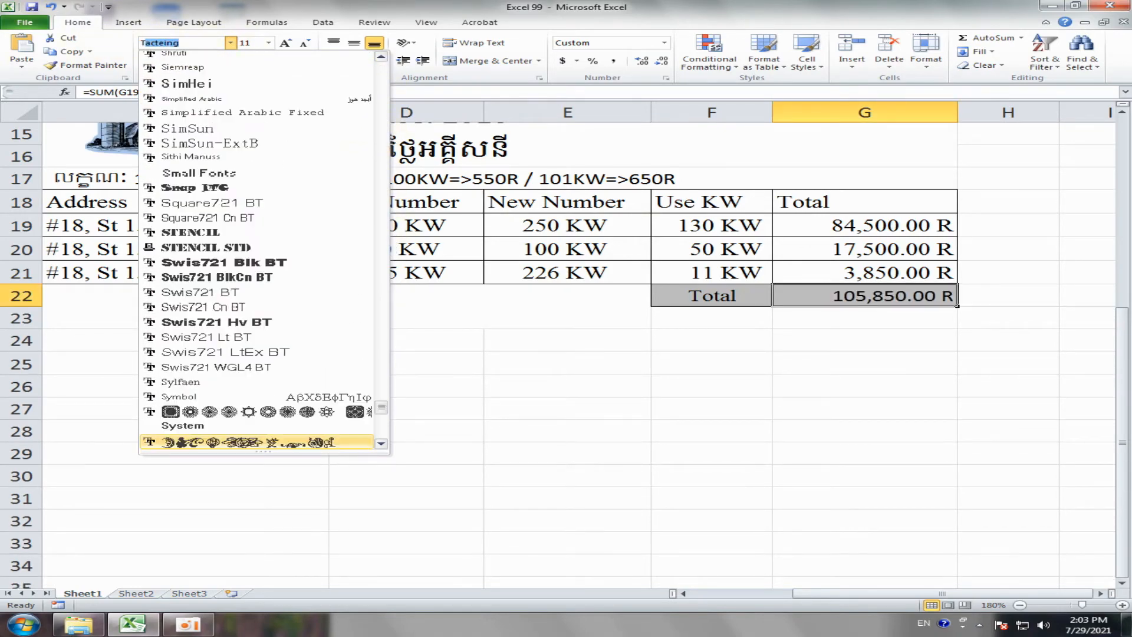
type("mes New Roman")
key("Return")
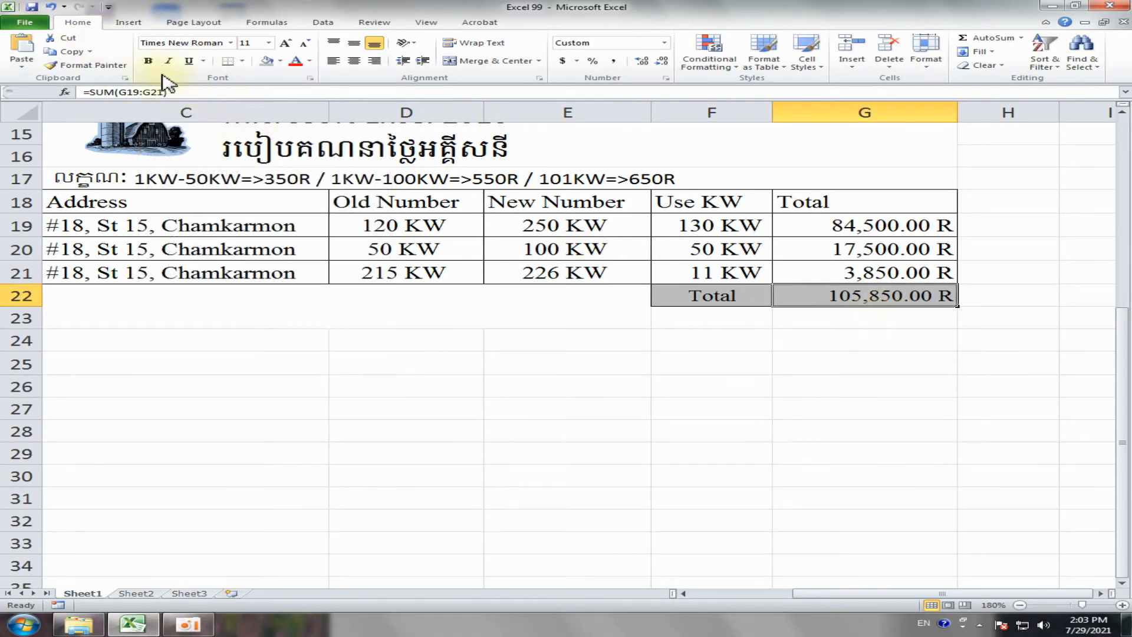
left_click(148, 60)
left_click(770, 354)
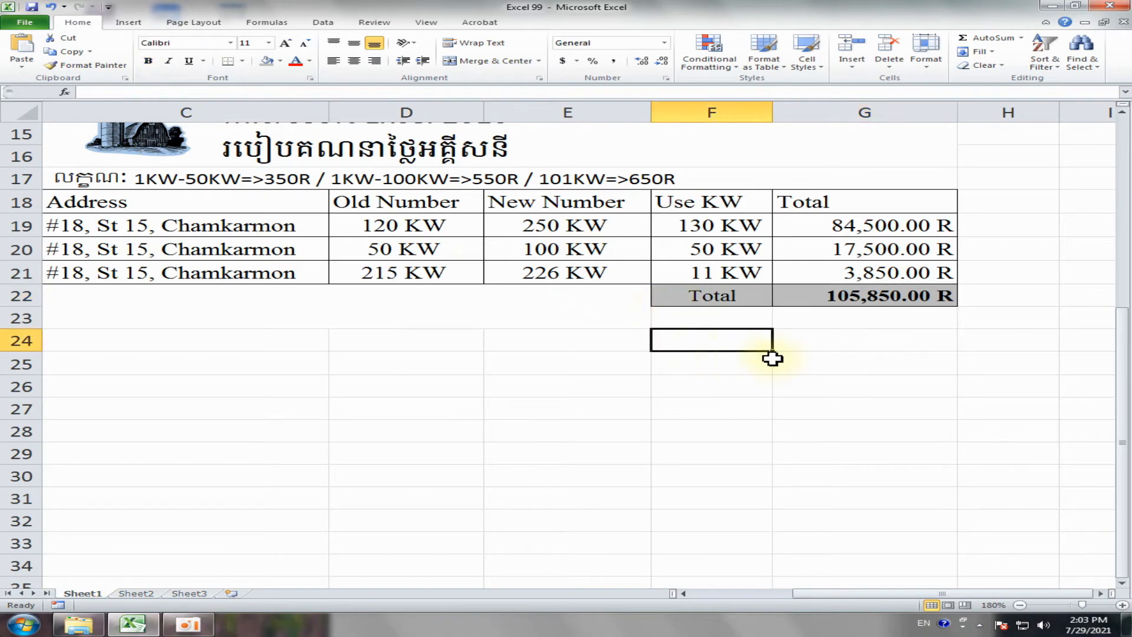
Step: Make the flat-rate grand total in G10 bold
scroll(772, 358, "up", 2)
left_click(861, 158)
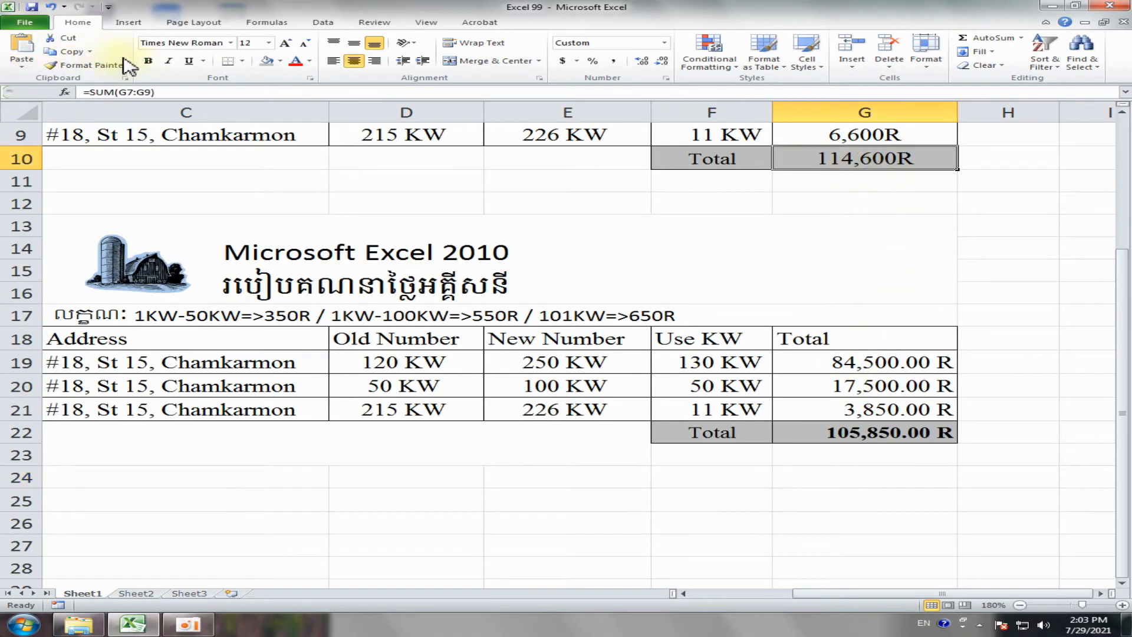
left_click(149, 61)
left_click(509, 546)
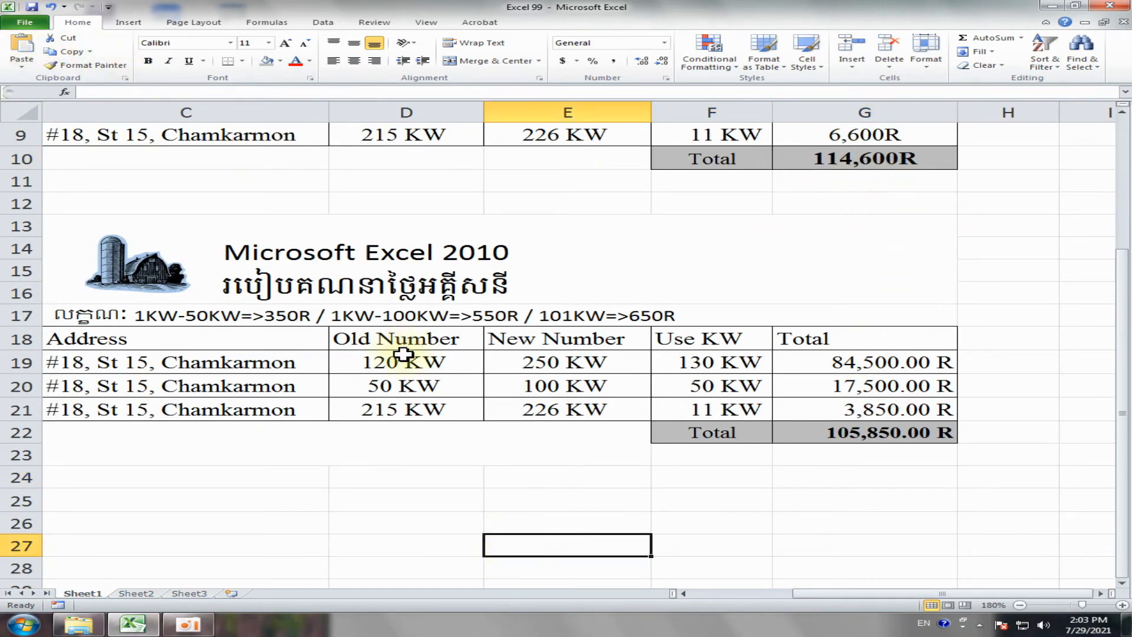
Step: Examine the finished flat-rate and tiered electricity tables together on the sheet
scroll(403, 353, "up", 1)
scroll(462, 273, "down", 2)
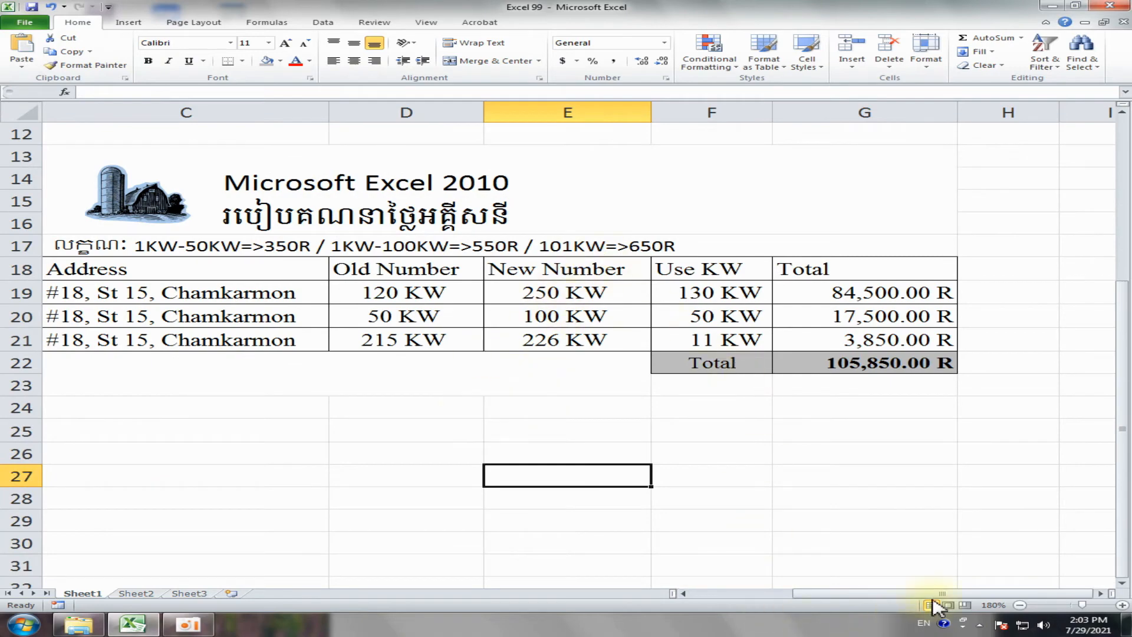
left_click(1020, 605)
left_click(1020, 605)
left_click(1019, 604)
left_click(1020, 604)
left_click(1020, 604)
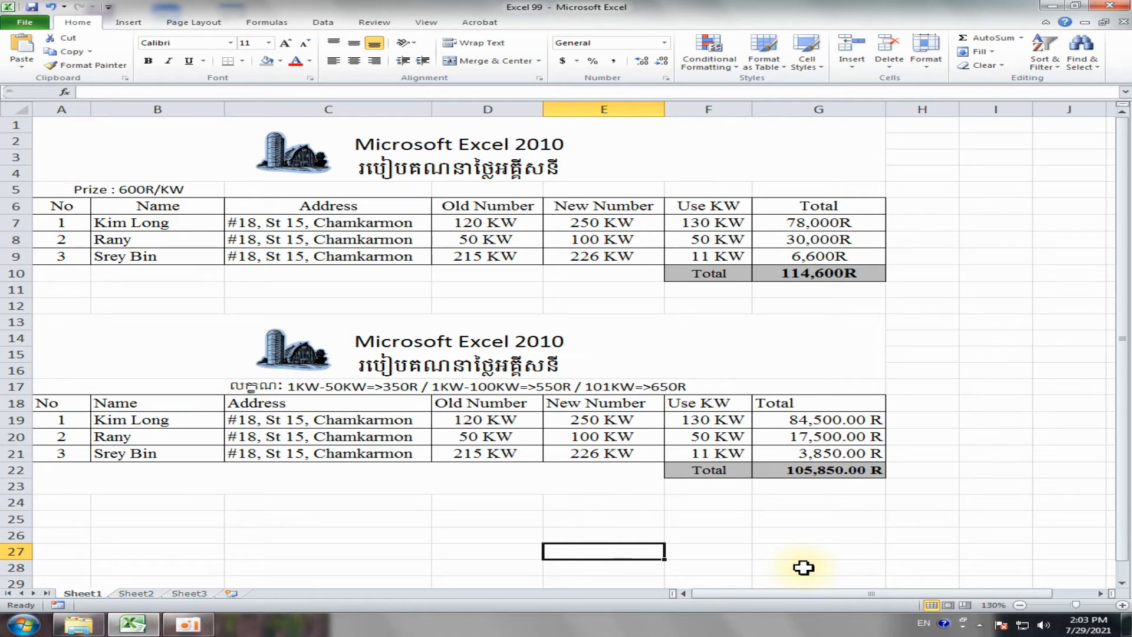
left_click(1122, 605)
left_click(1122, 605)
left_click(1121, 606)
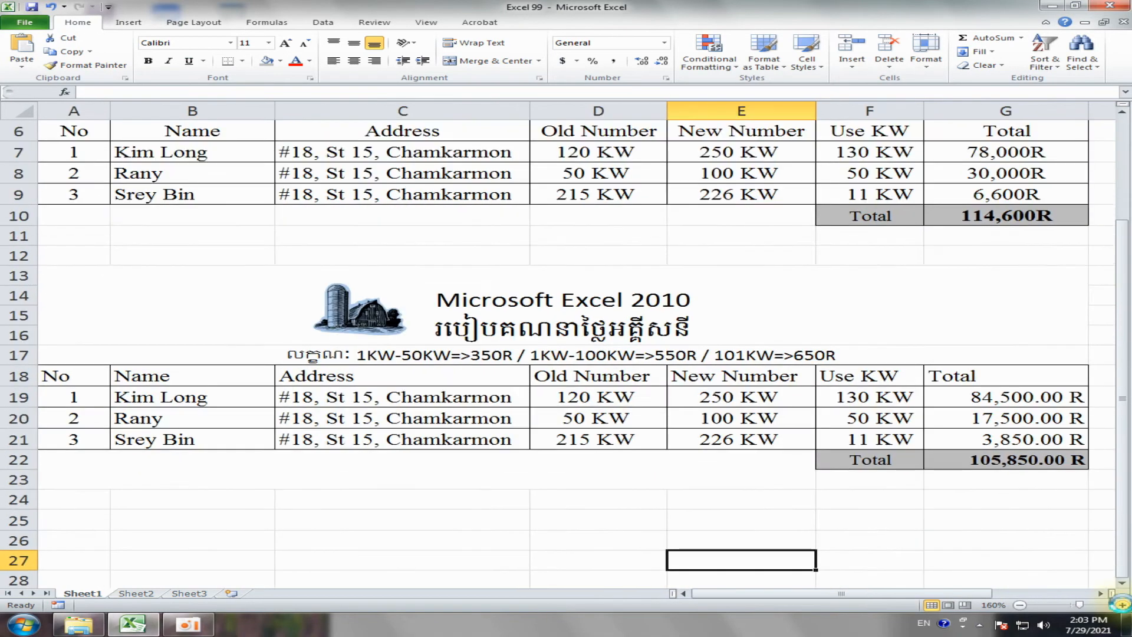
left_click(1122, 605)
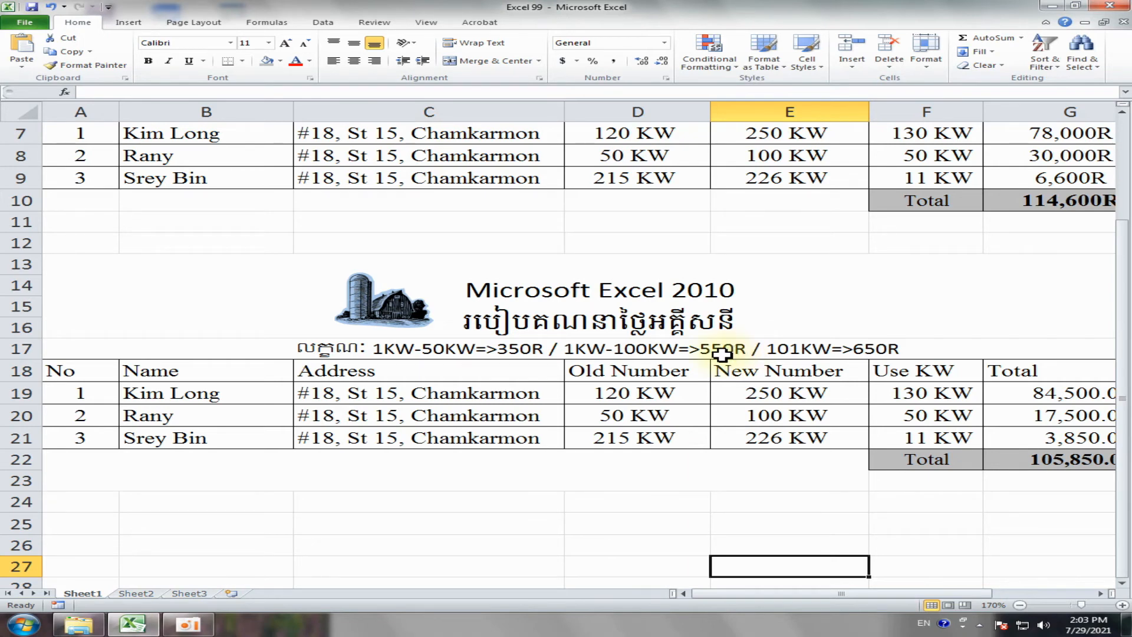
Step: Review the tier conditions in row 17, the 600R/KW price in row 5, and the first table's meter readings and Use KW values
left_click(818, 350)
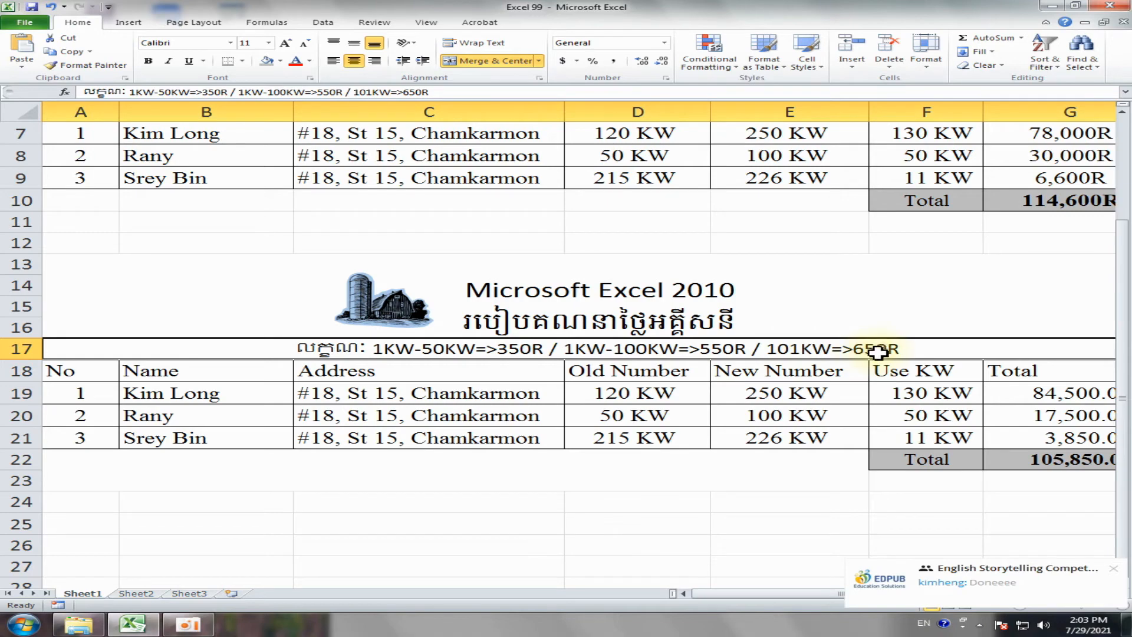
left_click(808, 462)
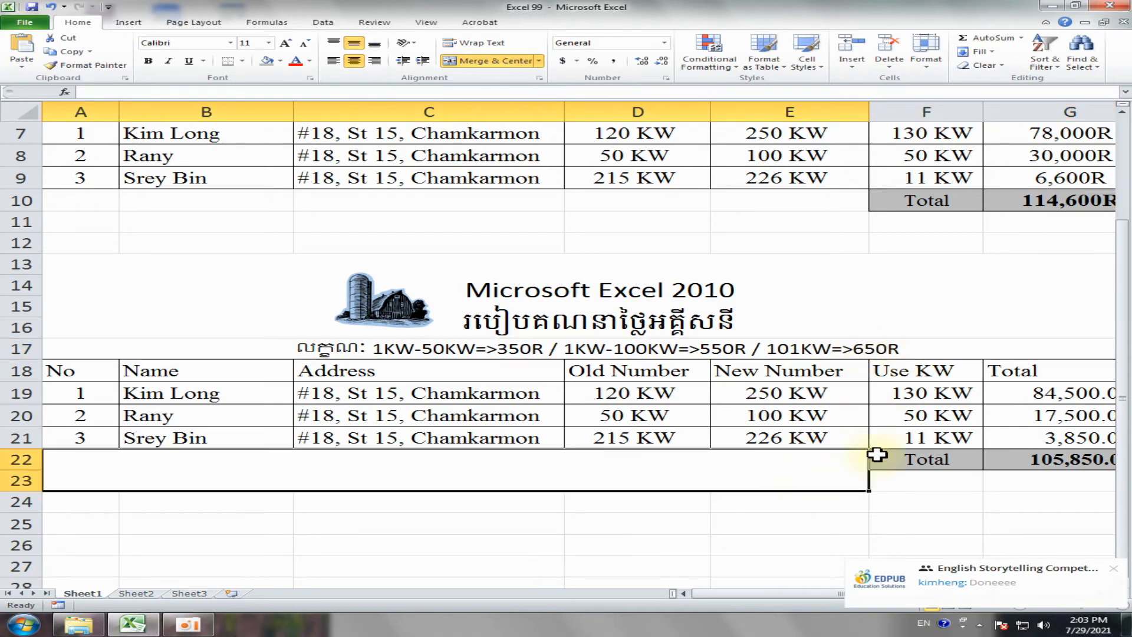
scroll(825, 384, "up", 2)
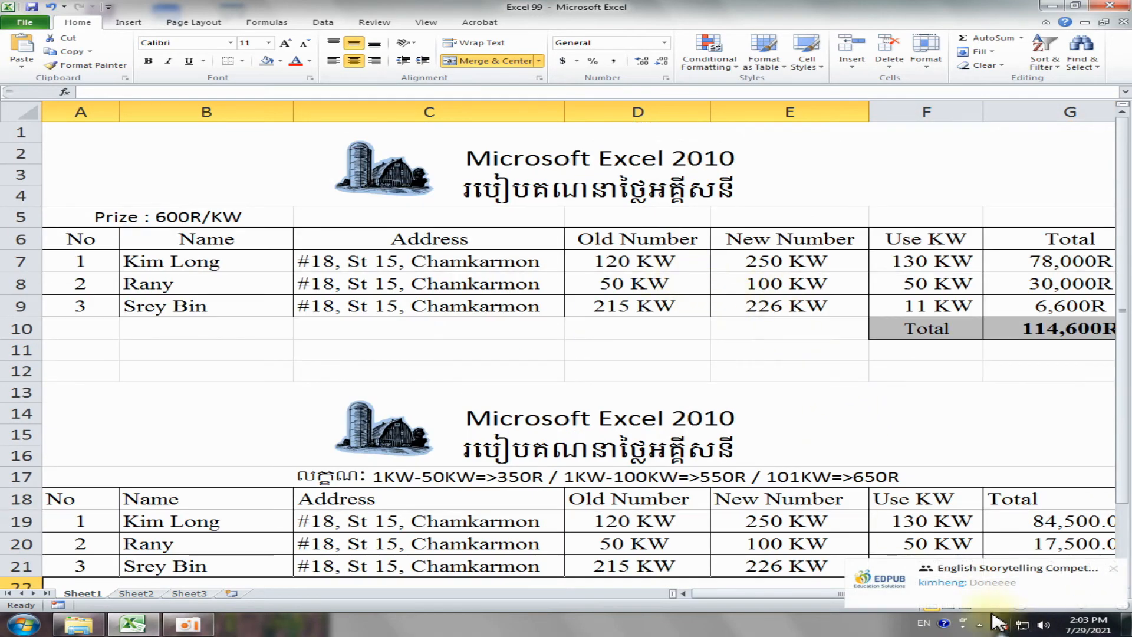
mouse_move(1122, 586)
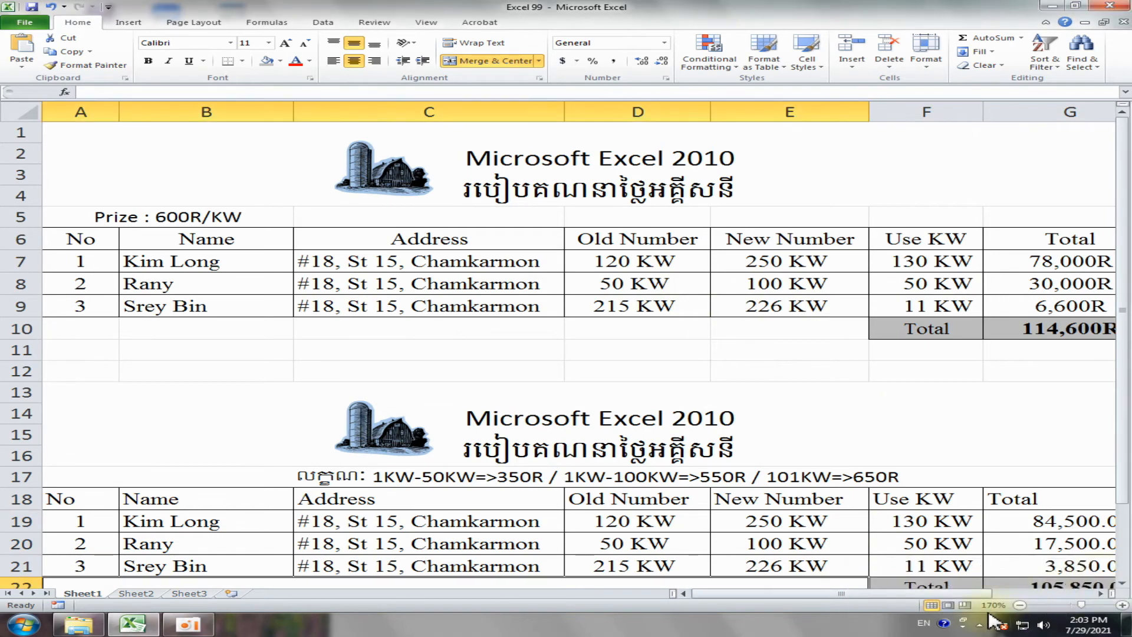
left_click(1020, 605)
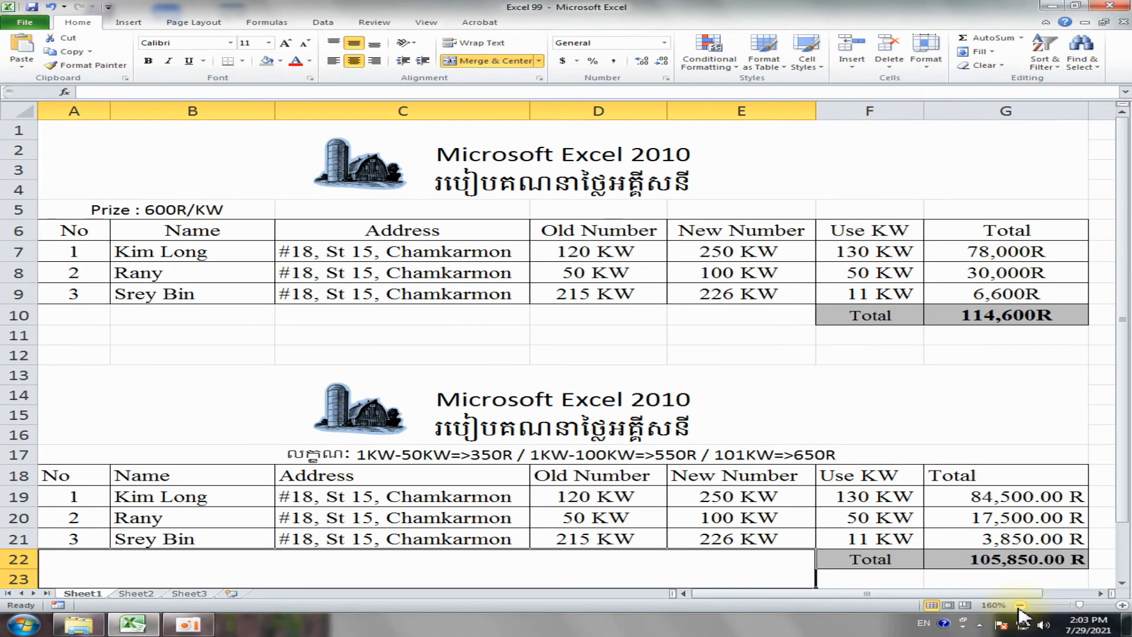
left_click(86, 210)
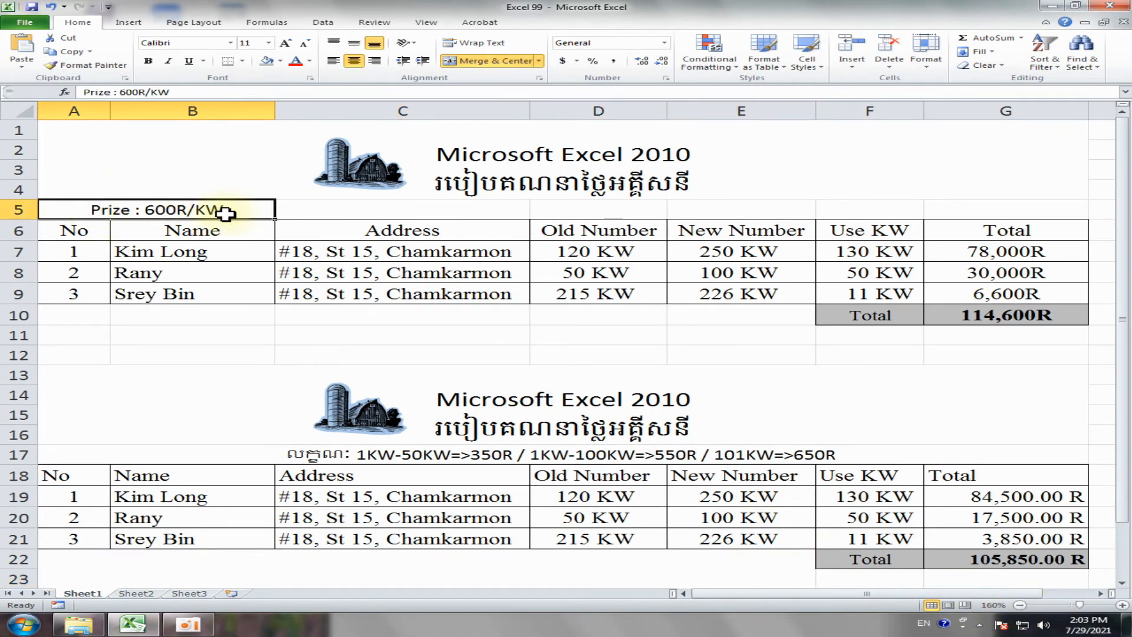
left_click_drag(83, 230, 1000, 300)
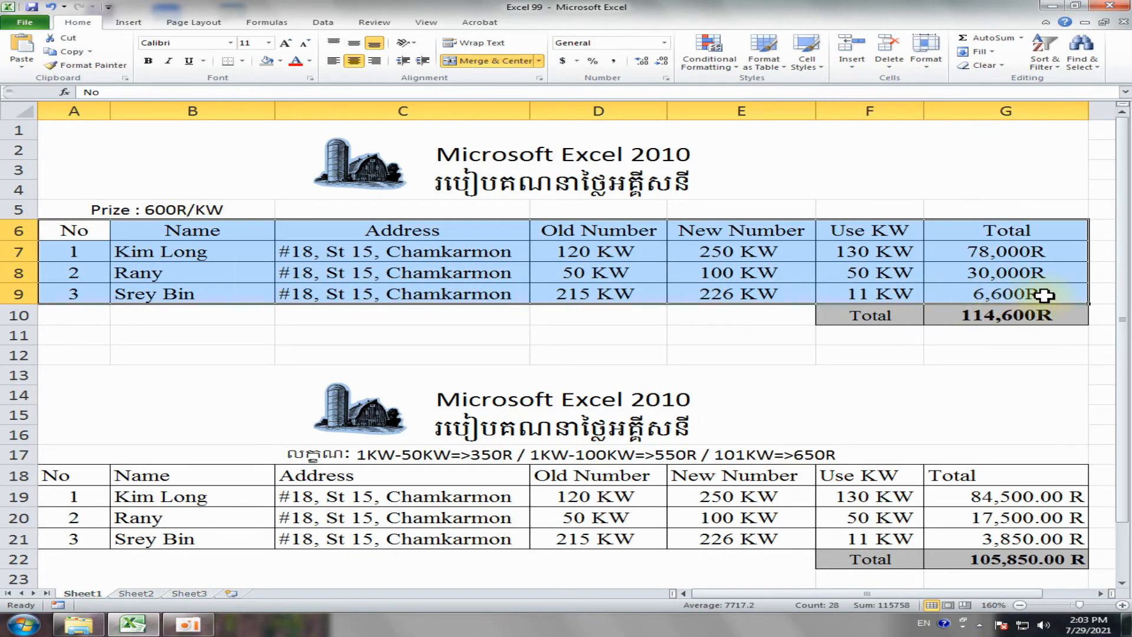
left_click(757, 341)
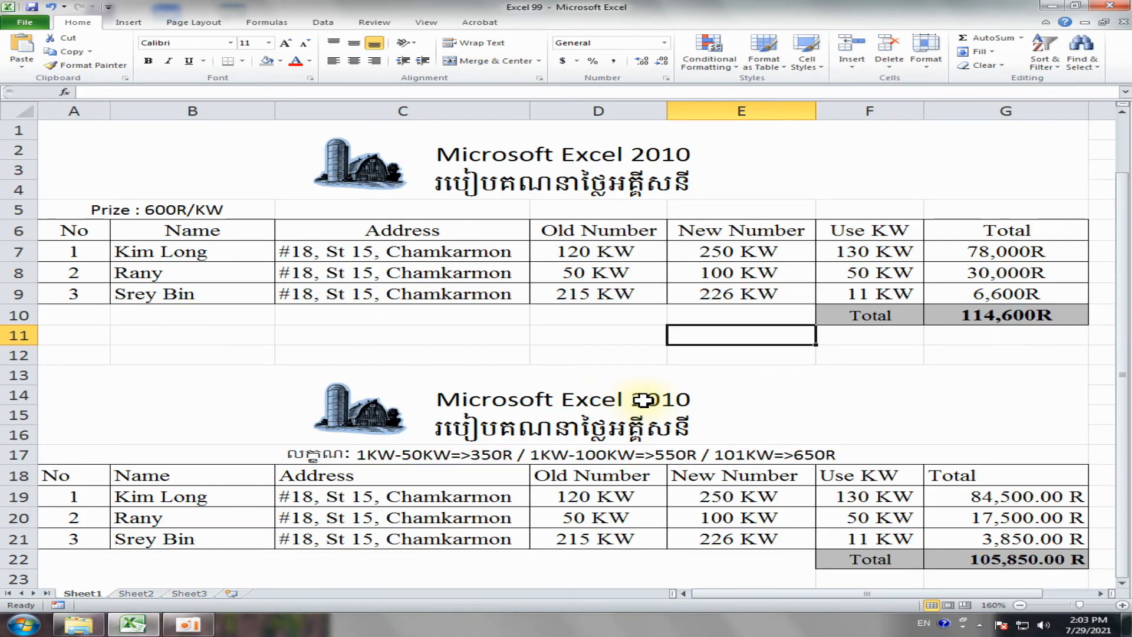
scroll(643, 400, "down", 1)
scroll(628, 399, "down", 1)
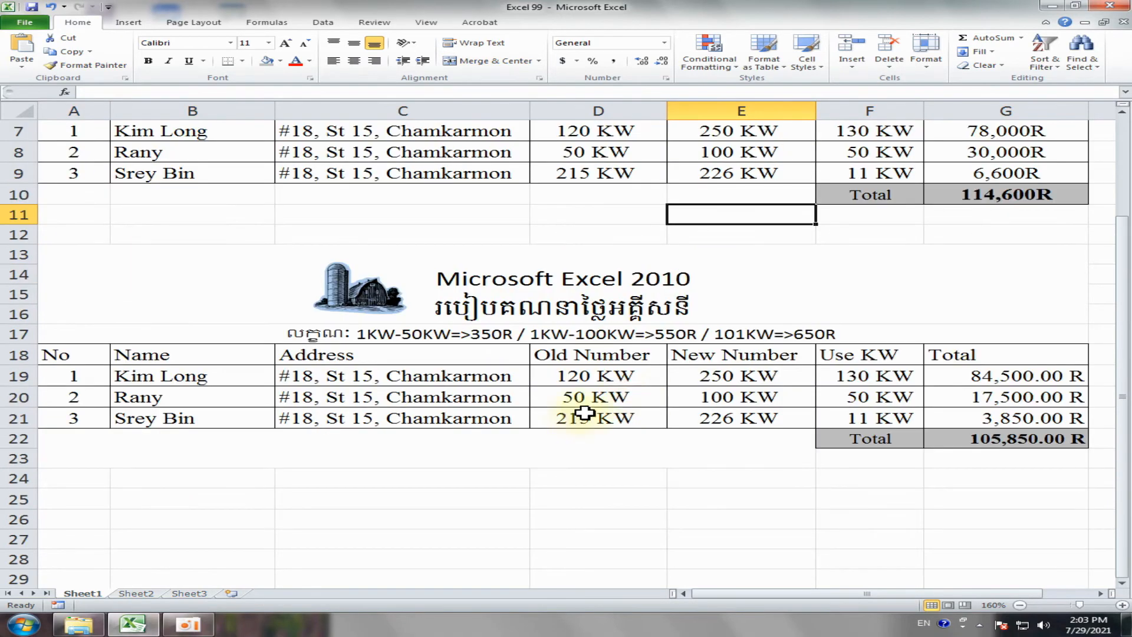
scroll(586, 330, "up", 2)
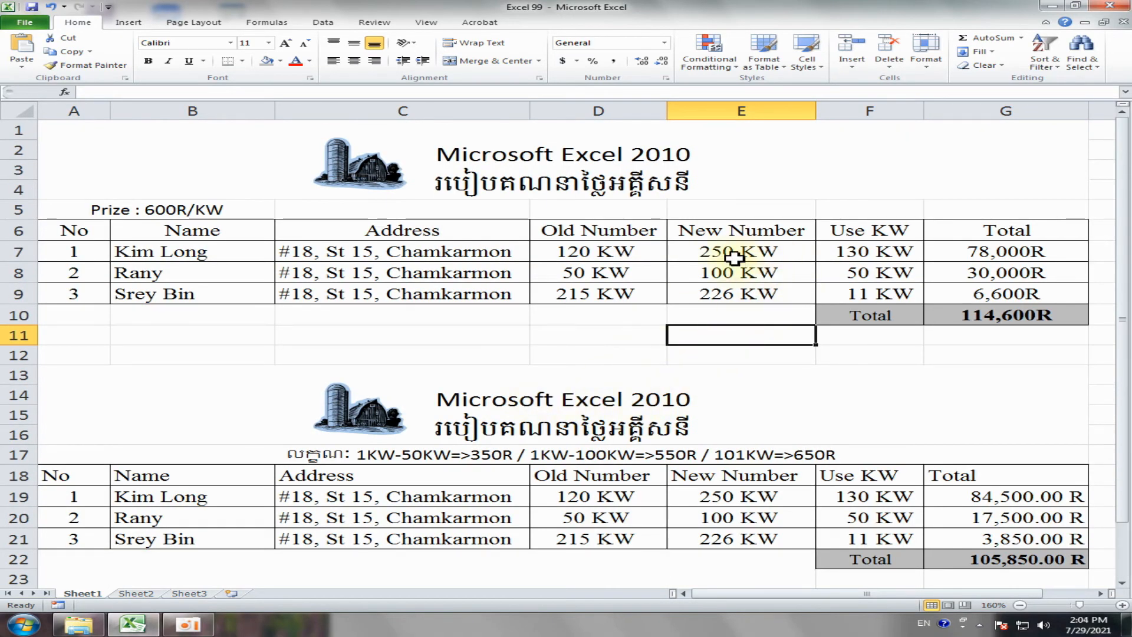
left_click_drag(651, 252, 752, 285)
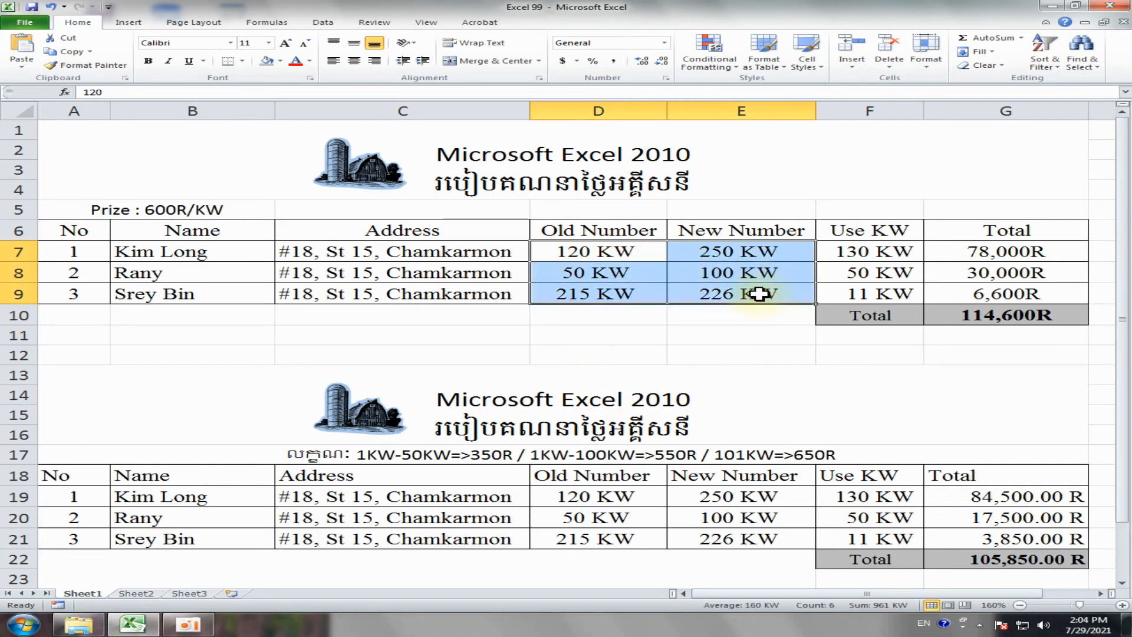
left_click(855, 277)
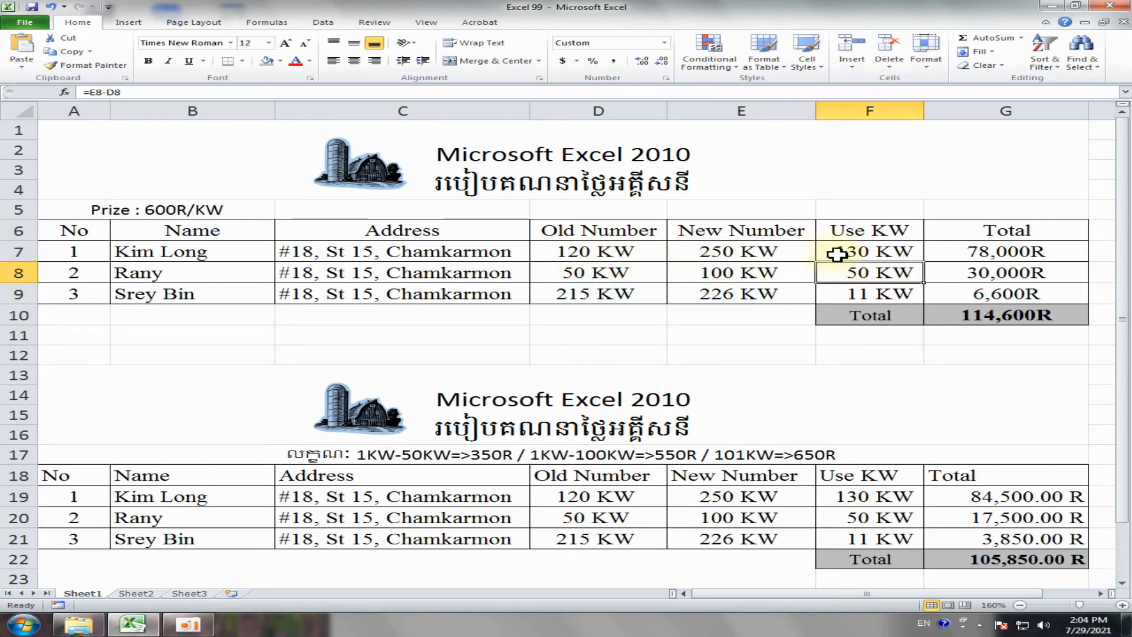
Step: Examine the custom number format ## "KW" used for the meter readings and Use KW values in D7:F9
left_click(707, 333)
left_click_drag(575, 253, 838, 293)
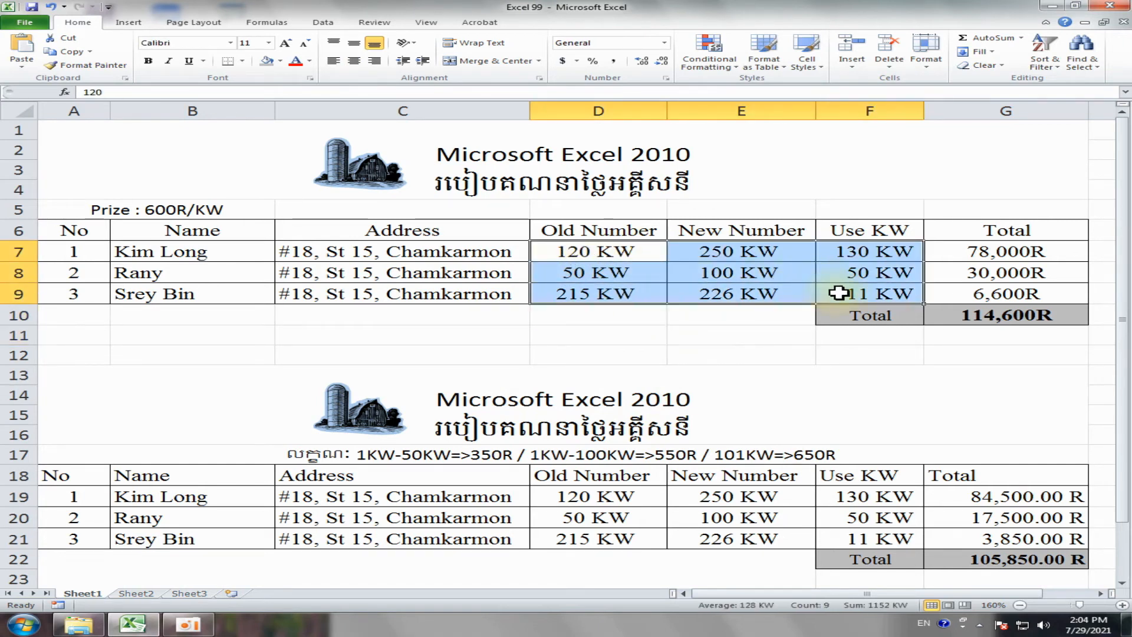
right_click(727, 273)
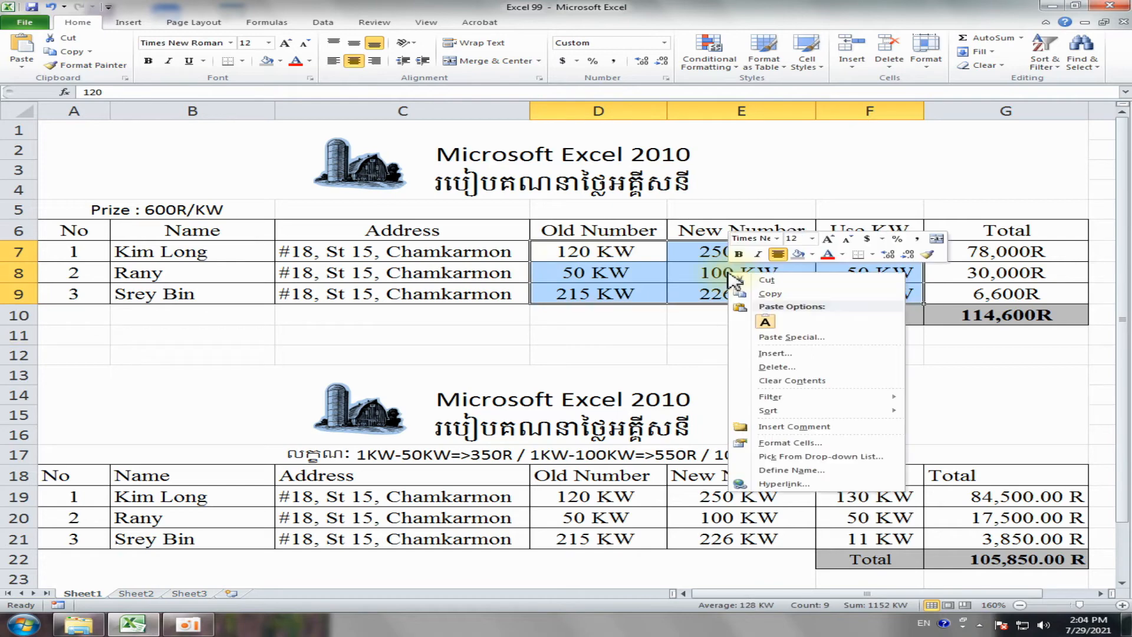
left_click(795, 443)
left_click_drag(678, 311, 575, 230)
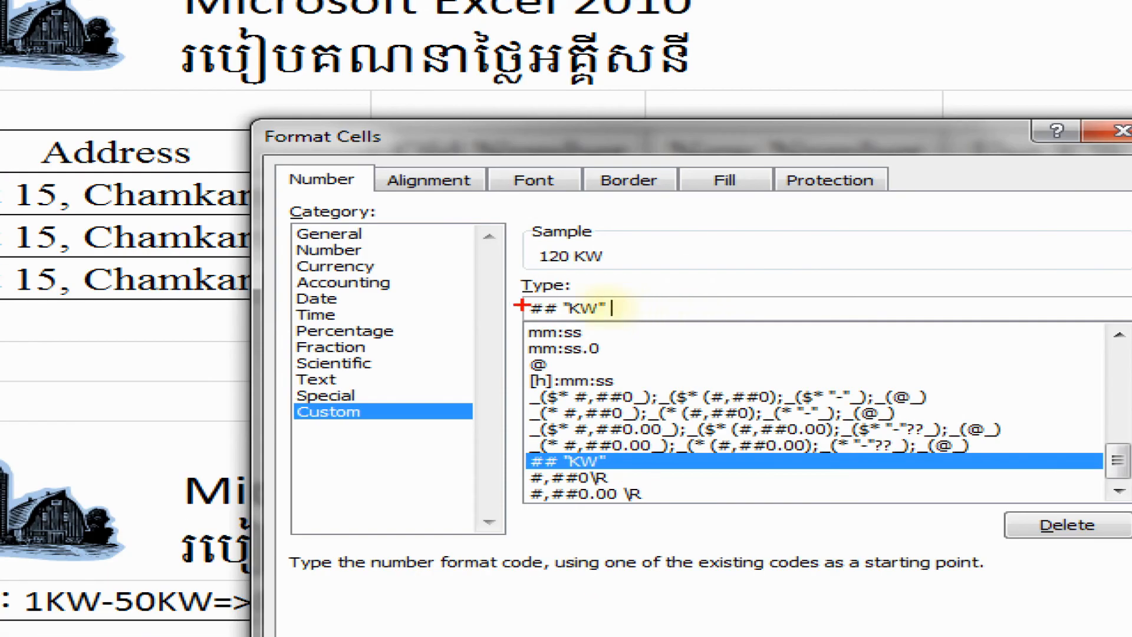
left_click_drag(503, 288, 670, 325)
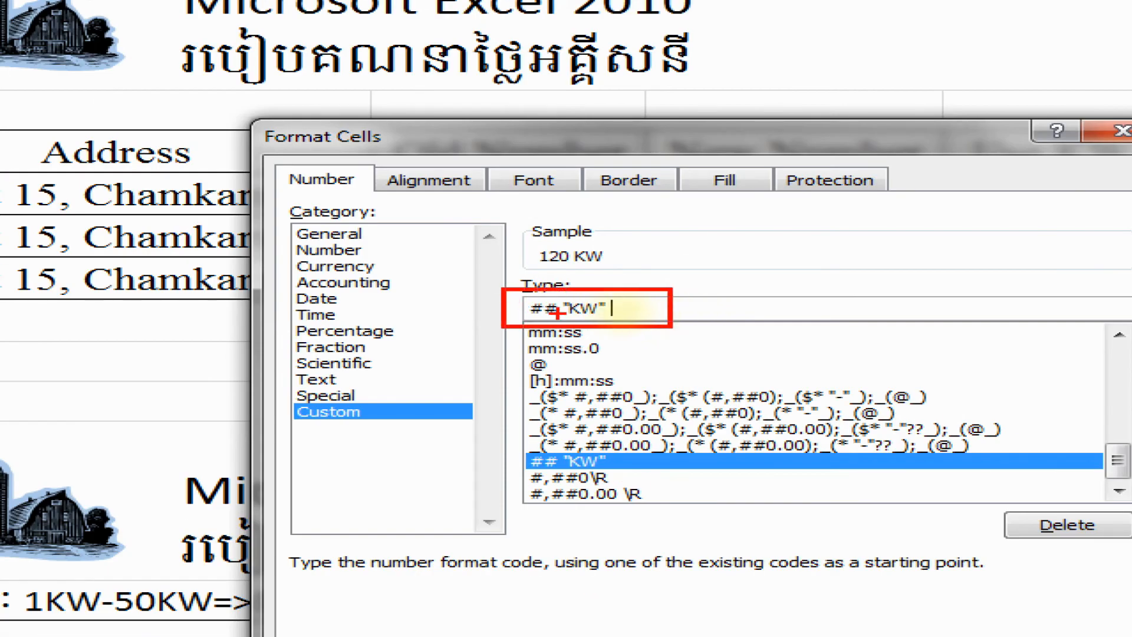
left_click_drag(734, 260, 731, 324)
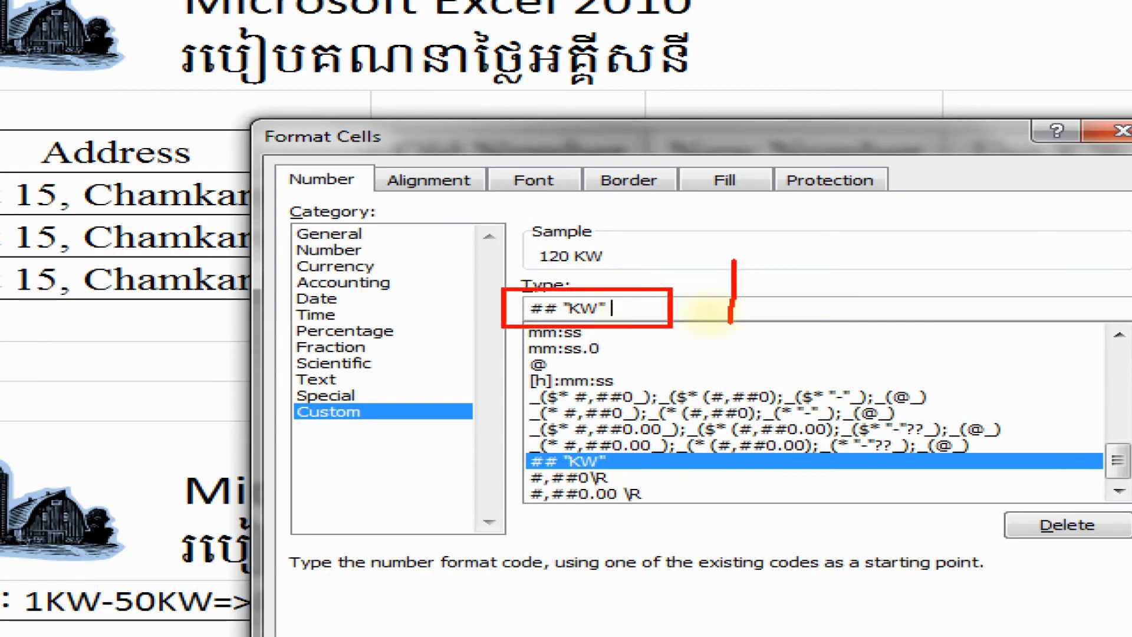
left_click_drag(758, 262, 759, 338)
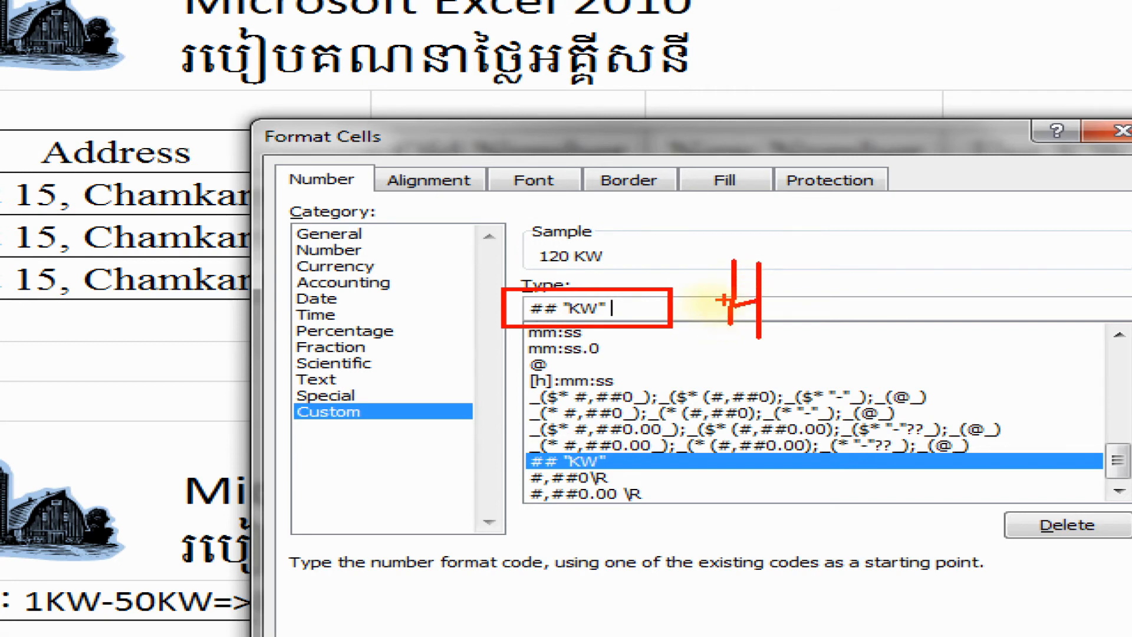
left_click_drag(703, 299, 782, 282)
mouse_move(799, 257)
left_mouse_down()
mouse_move(801, 310)
mouse_move(830, 299)
mouse_move(837, 273)
left_mouse_up()
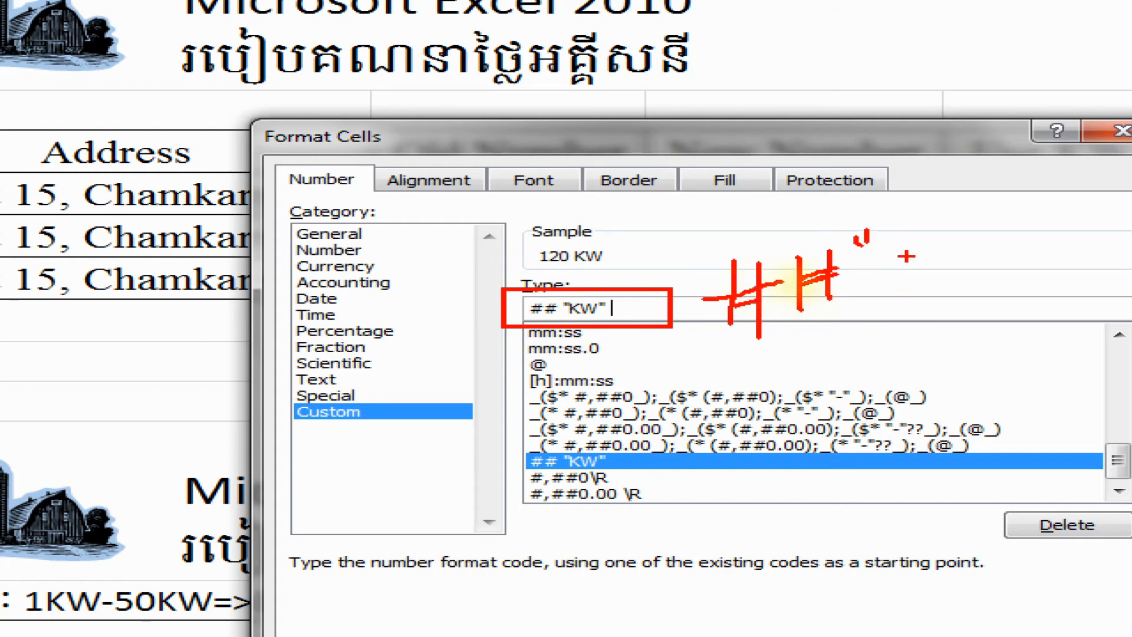
mouse_move(918, 264)
left_mouse_down()
mouse_move(929, 247)
mouse_move(959, 248)
mouse_move(997, 201)
left_mouse_up()
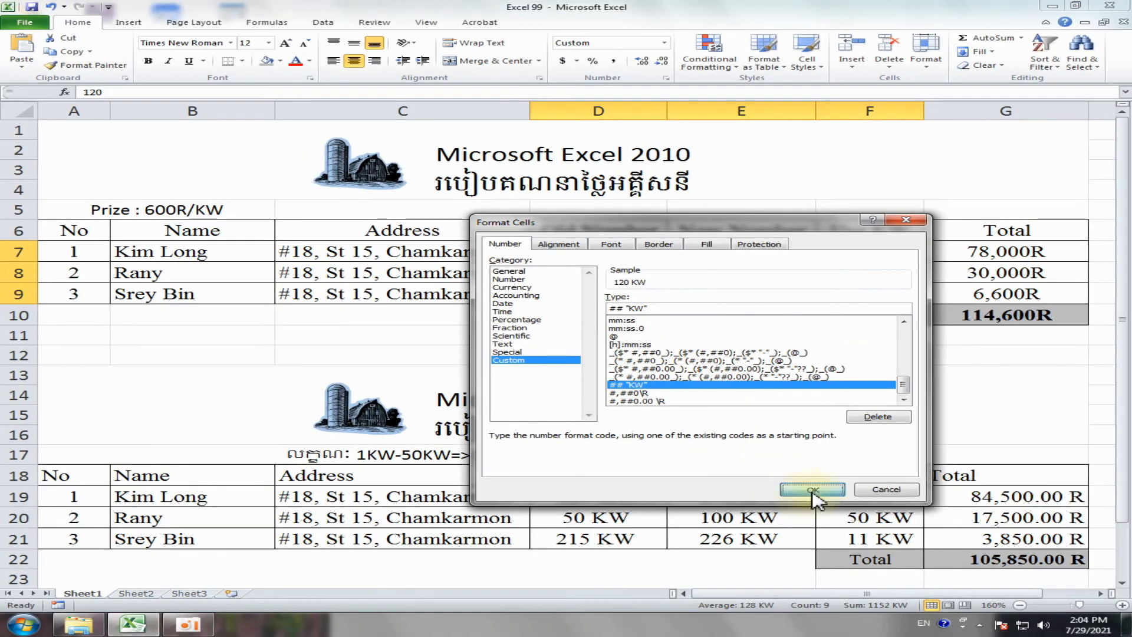
left_click(813, 561)
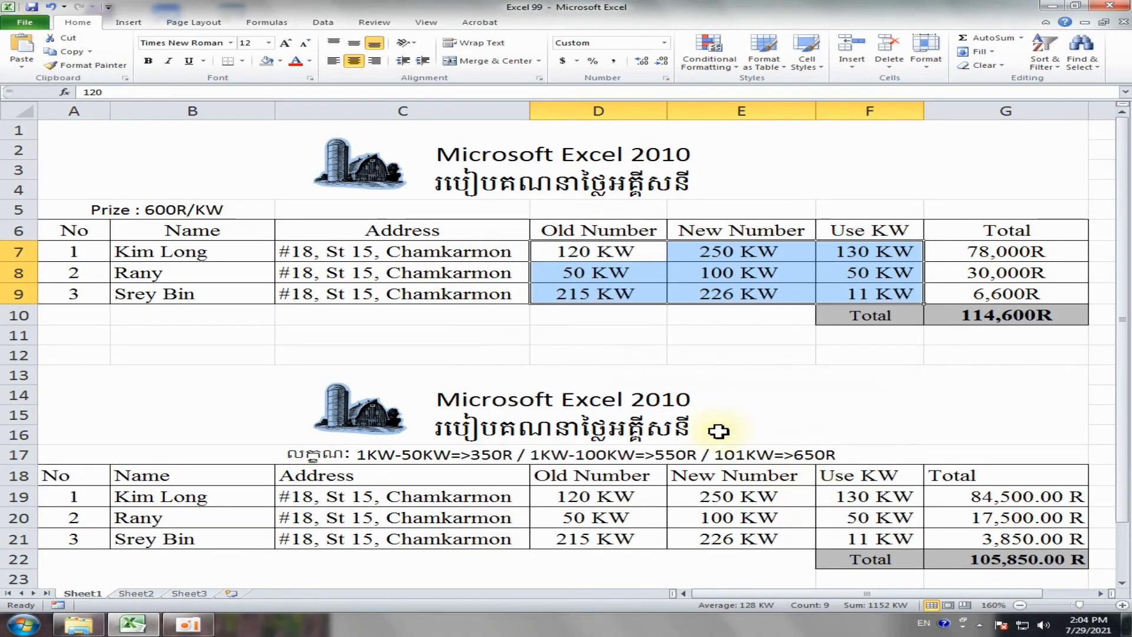
Step: Apply the custom number format 00# to the No values in A7:A9 of the first table
scroll(652, 356, "down", 2)
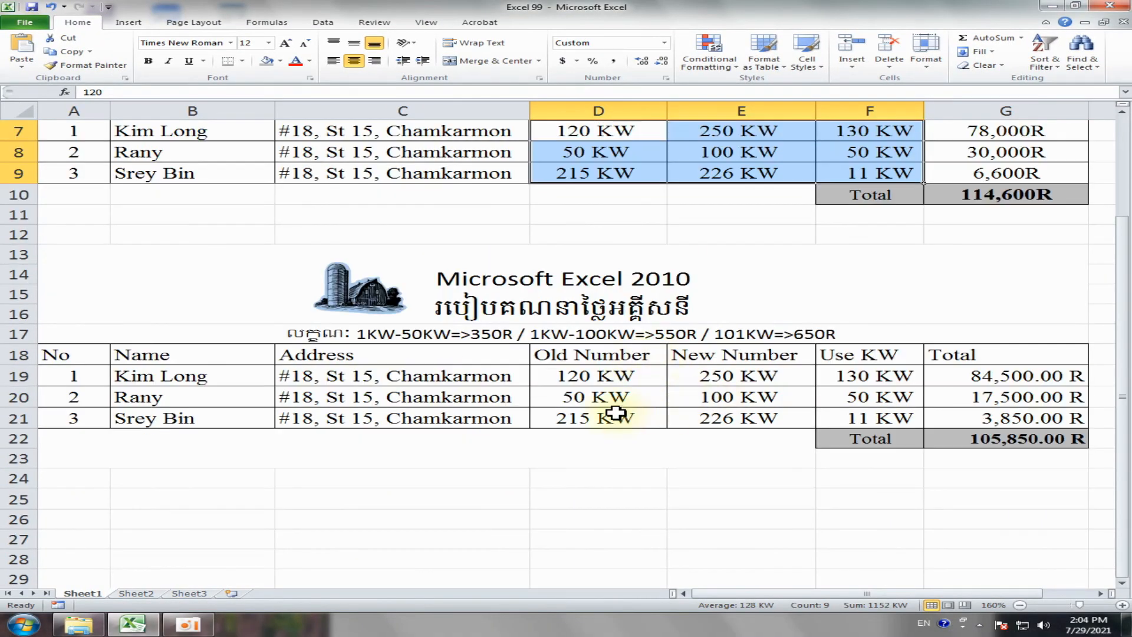
scroll(896, 285, "up", 1)
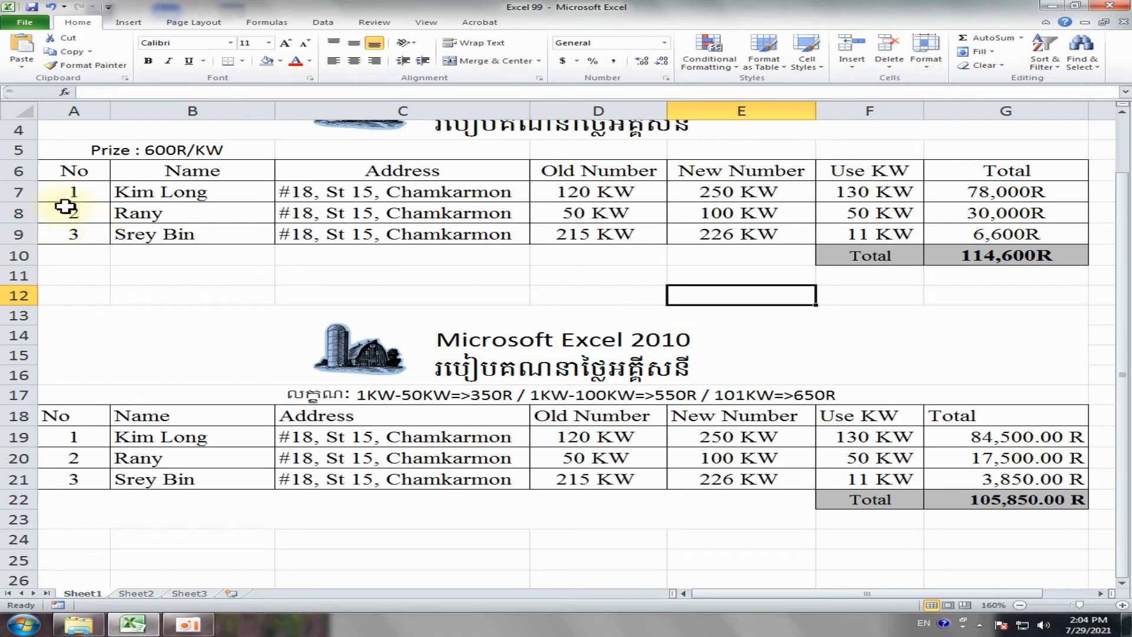
left_click_drag(63, 191, 62, 241)
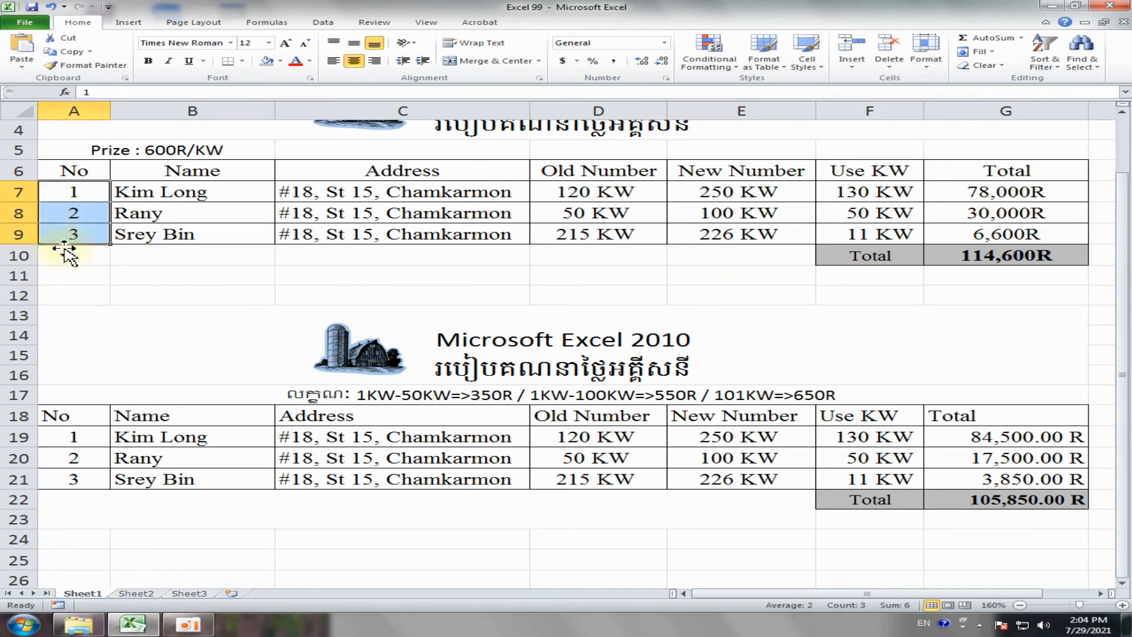
left_click(75, 281)
left_click_drag(65, 191, 63, 232)
right_click(77, 211)
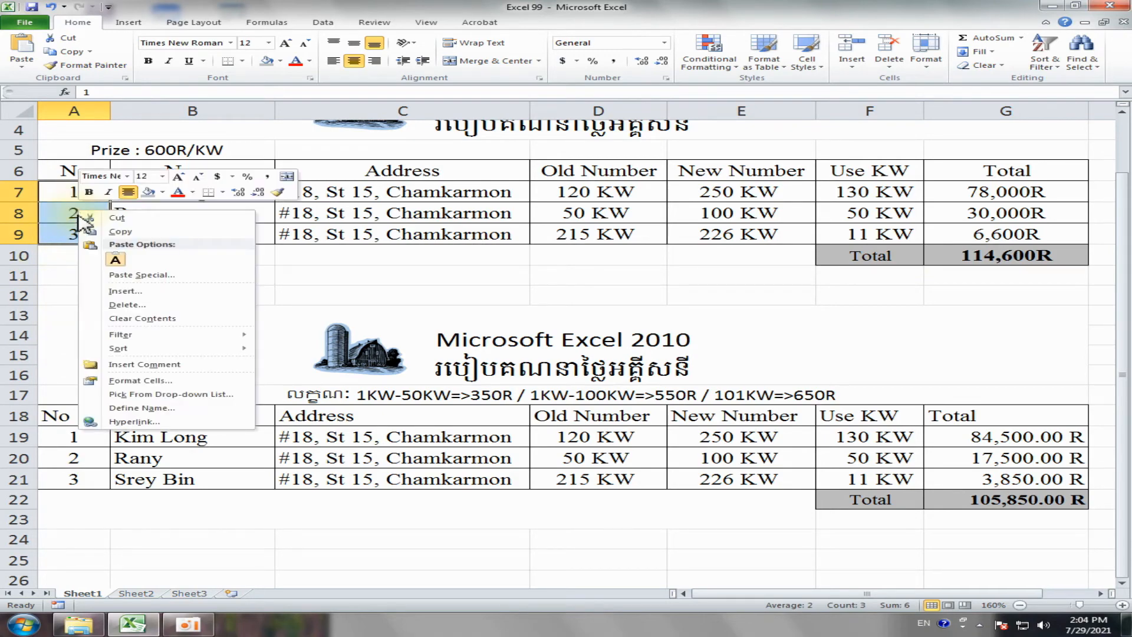
left_click(133, 381)
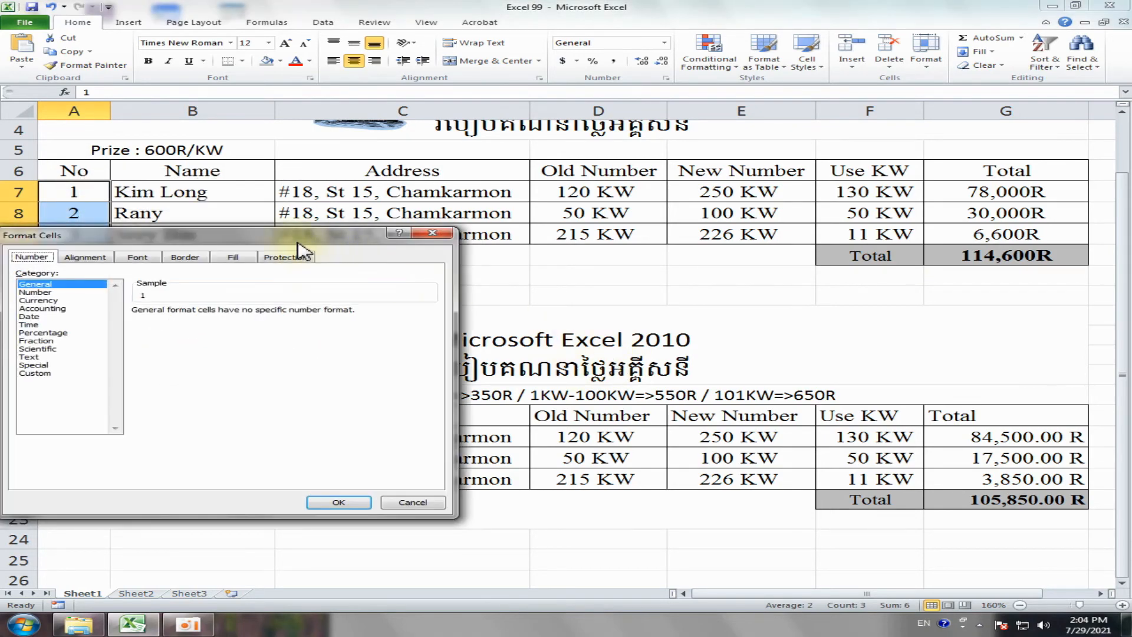
left_click_drag(298, 242, 838, 226)
left_click(584, 357)
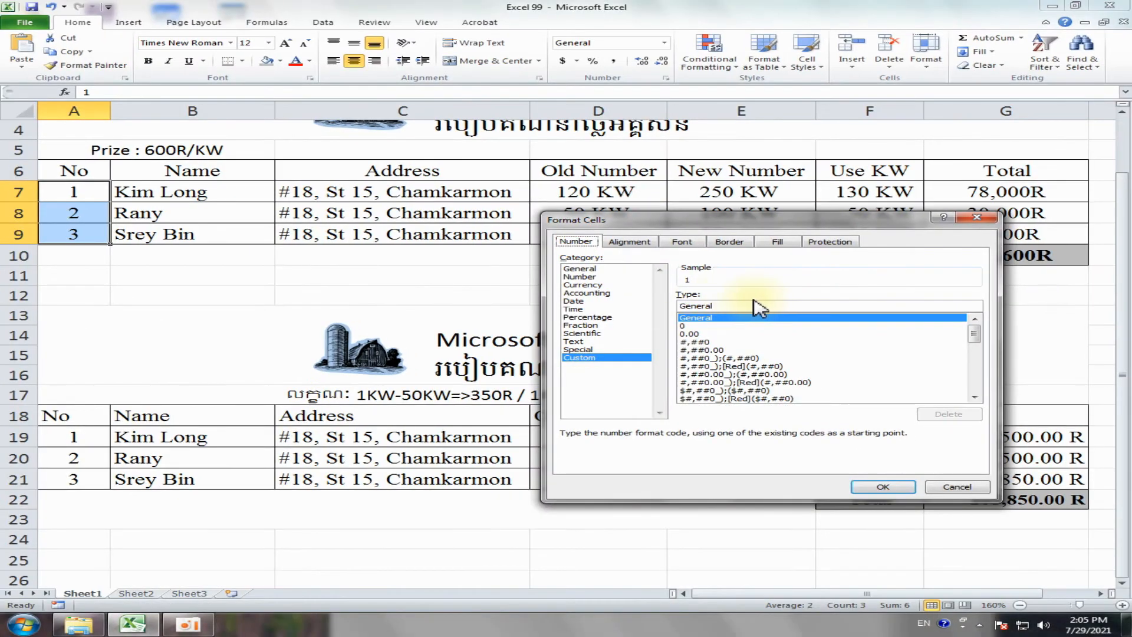
left_click_drag(928, 369, 727, 363)
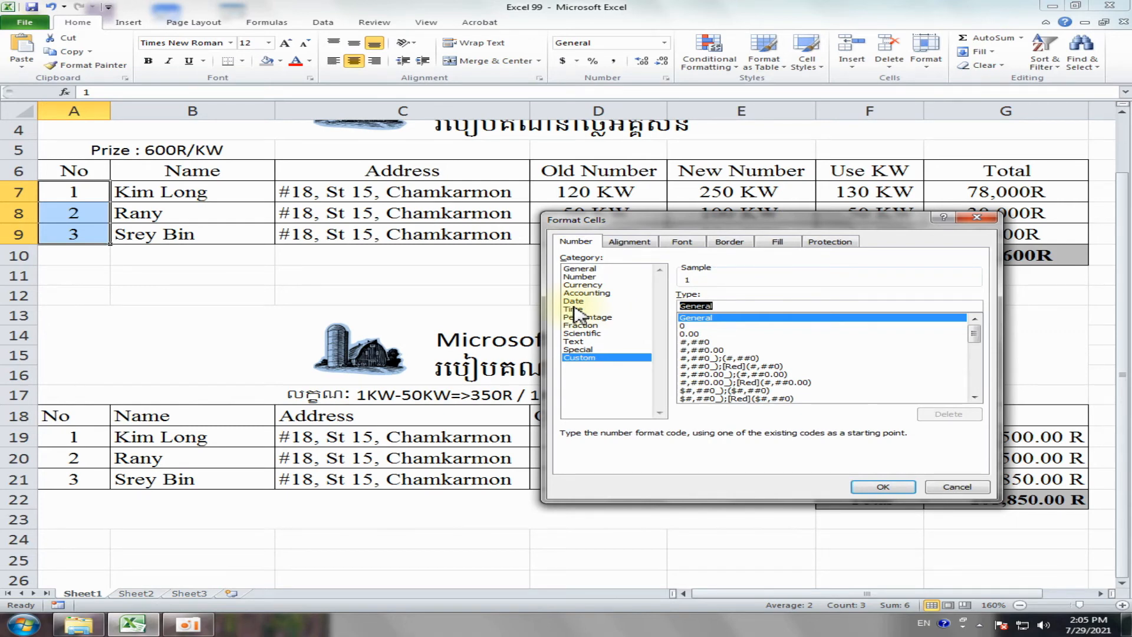
type("00#")
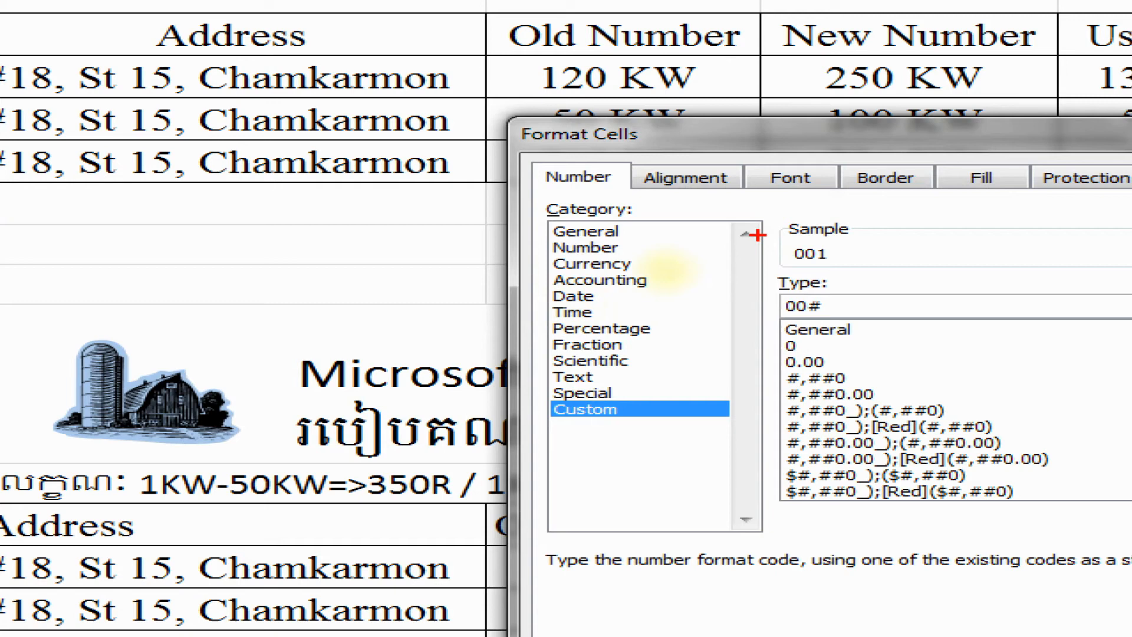
mouse_move(758, 235)
left_mouse_down()
mouse_move(896, 327)
mouse_move(906, 319)
left_mouse_up()
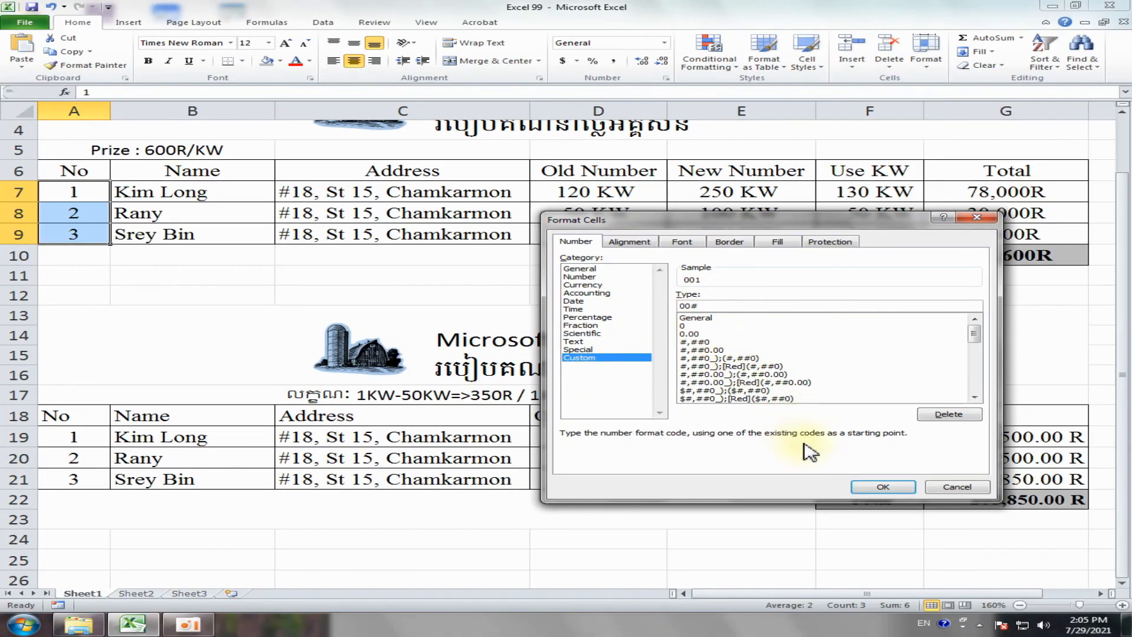
left_click(890, 488)
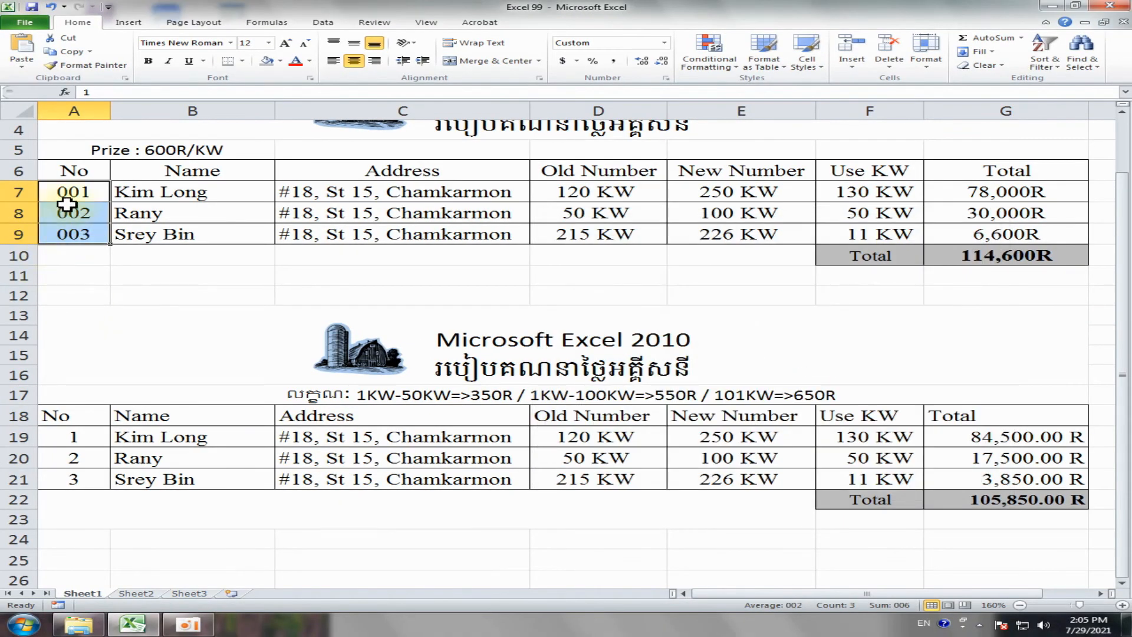
Step: Clear the numbers from the first table's No column, covering A7:A10
left_click(71, 255)
left_click(83, 439)
left_click(89, 479)
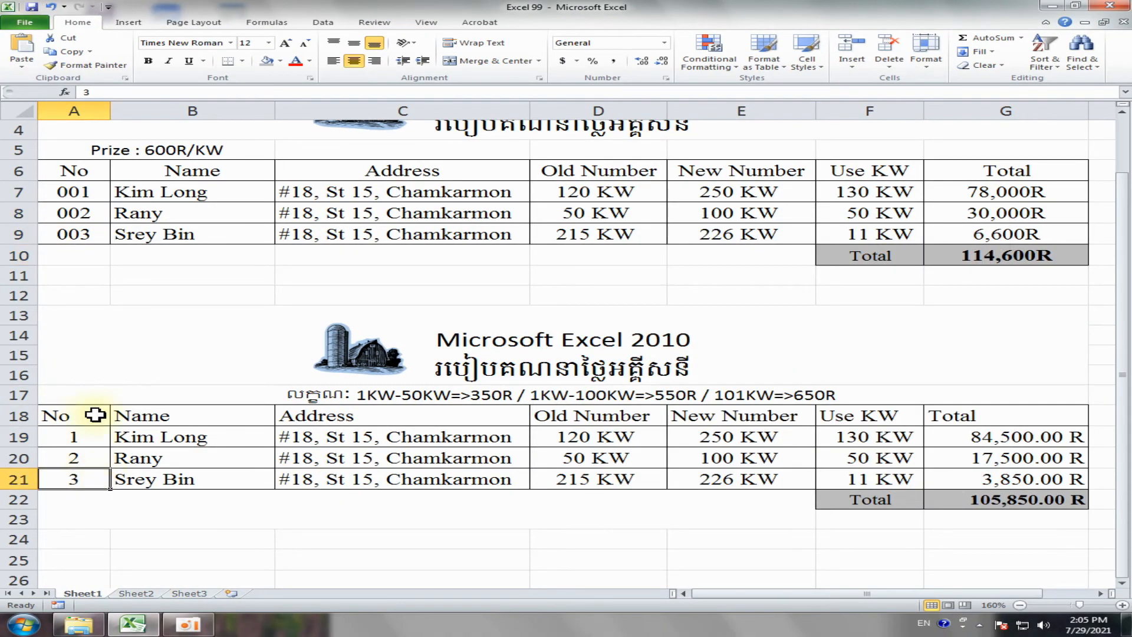
left_click_drag(83, 200, 79, 233)
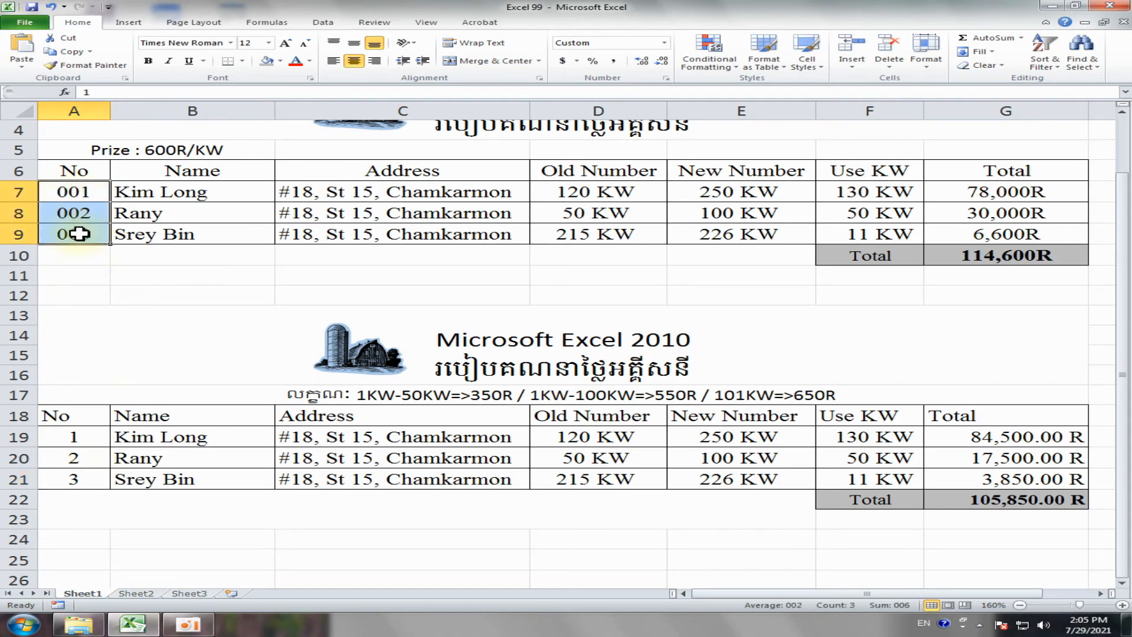
left_click(1121, 604)
left_click(1121, 605)
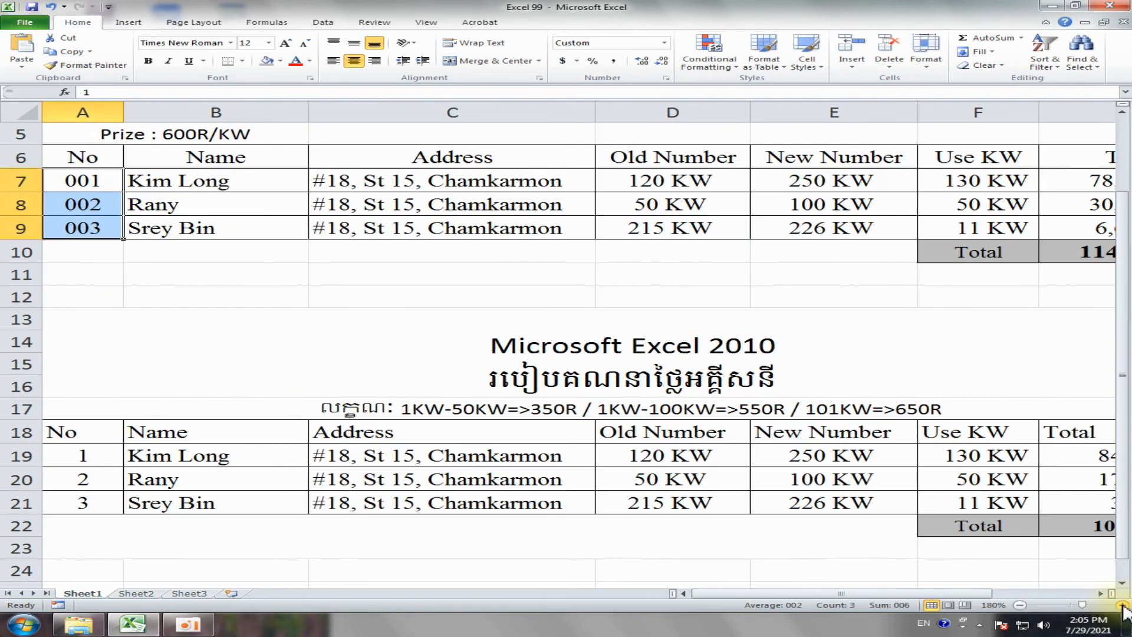
left_click(1122, 605)
left_click(144, 245)
left_click_drag(88, 171, 90, 238)
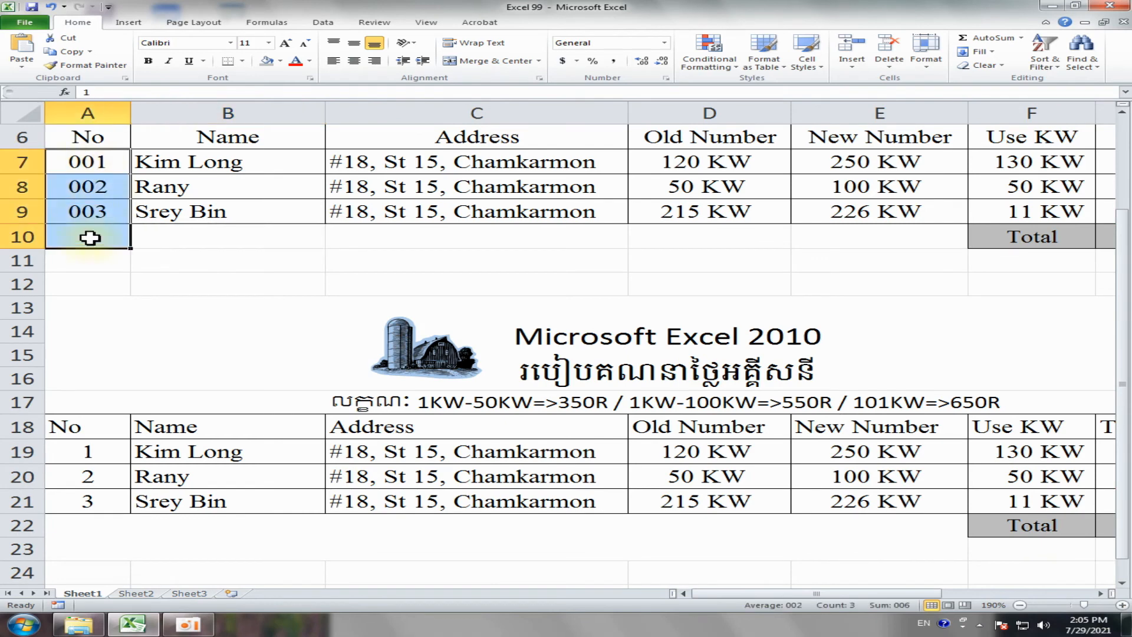
key("Delete")
Step: Enter 1 in A7 and 2 in A8 as the starting numbers of the No column
left_click(70, 162)
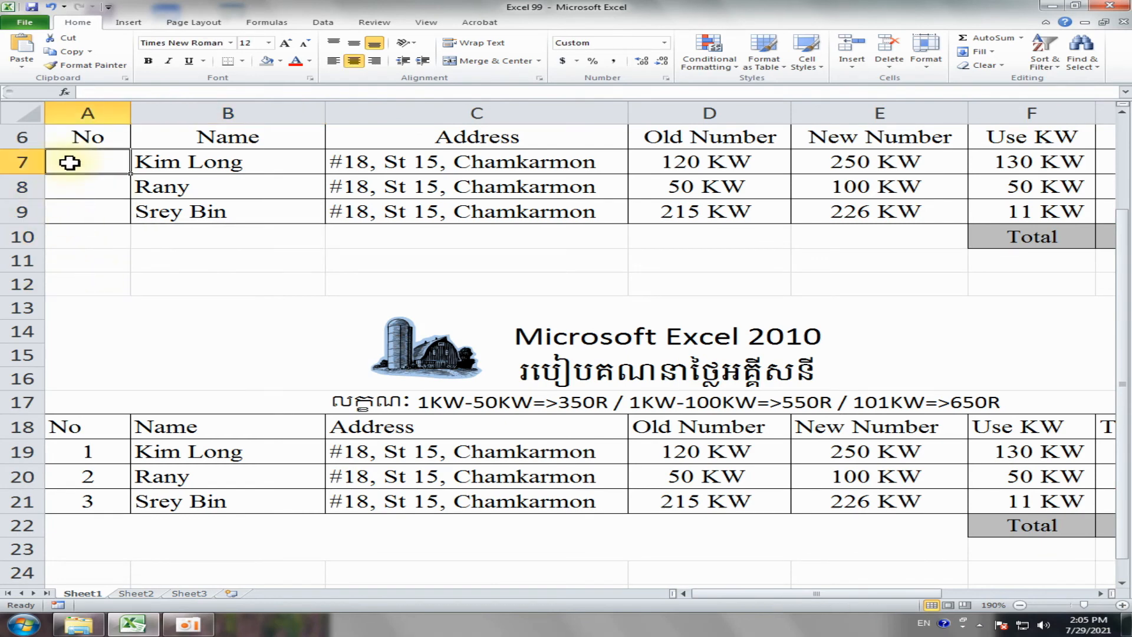
type("1")
left_click(103, 298)
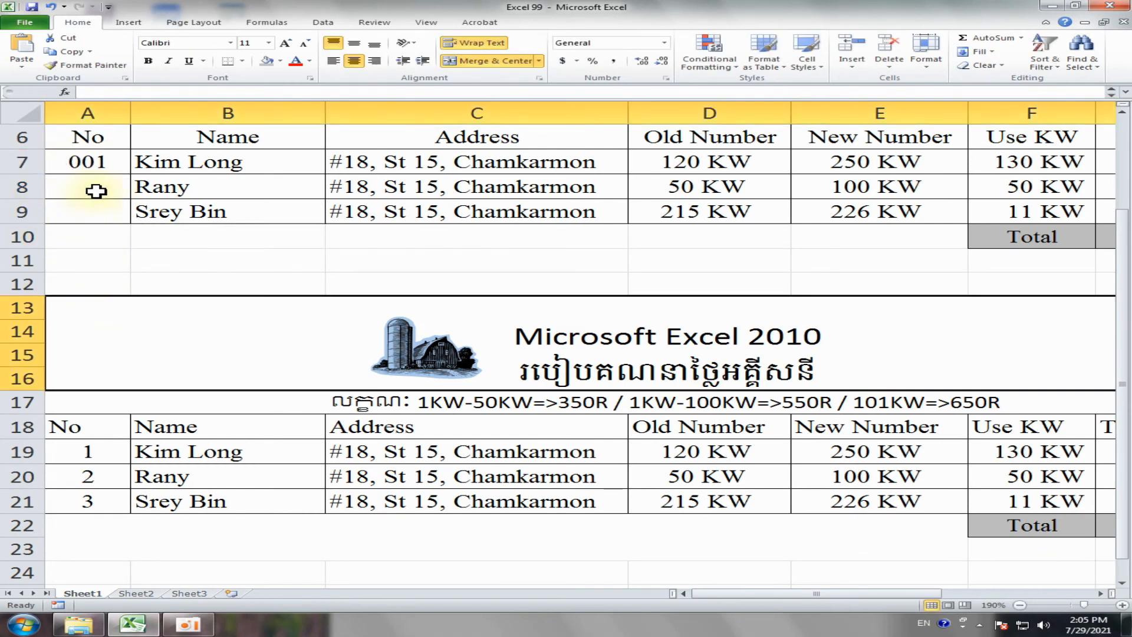
left_click(96, 188)
type("2")
left_click(93, 284)
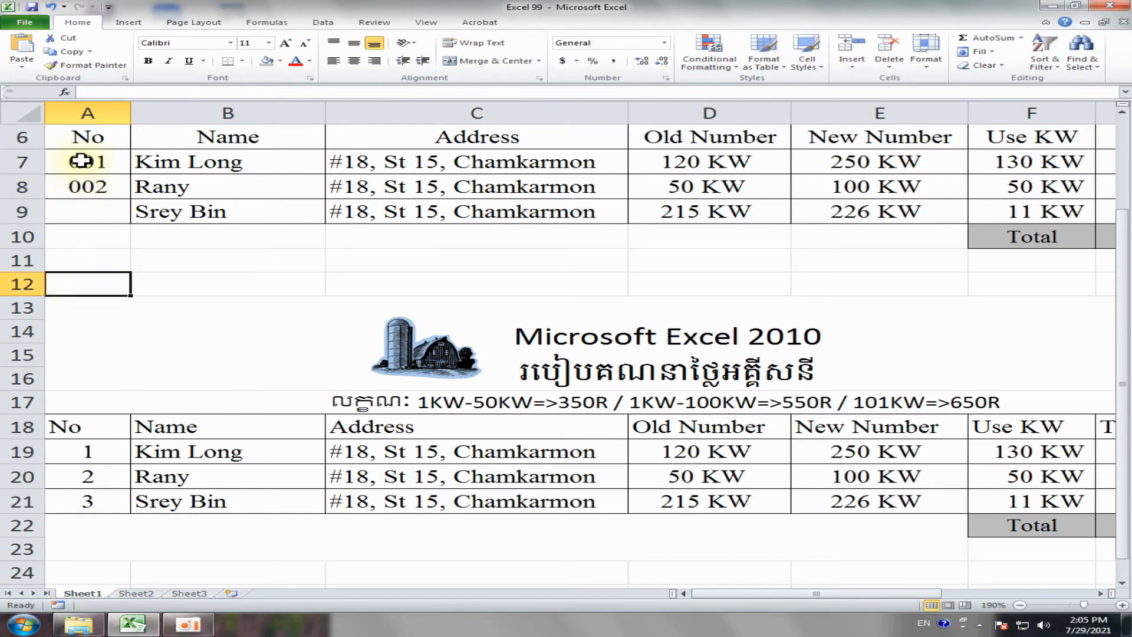
Step: Fill the number series from A7:A8 down to A12, and clear the extra numbers in A10:A12
left_click_drag(81, 161, 130, 290)
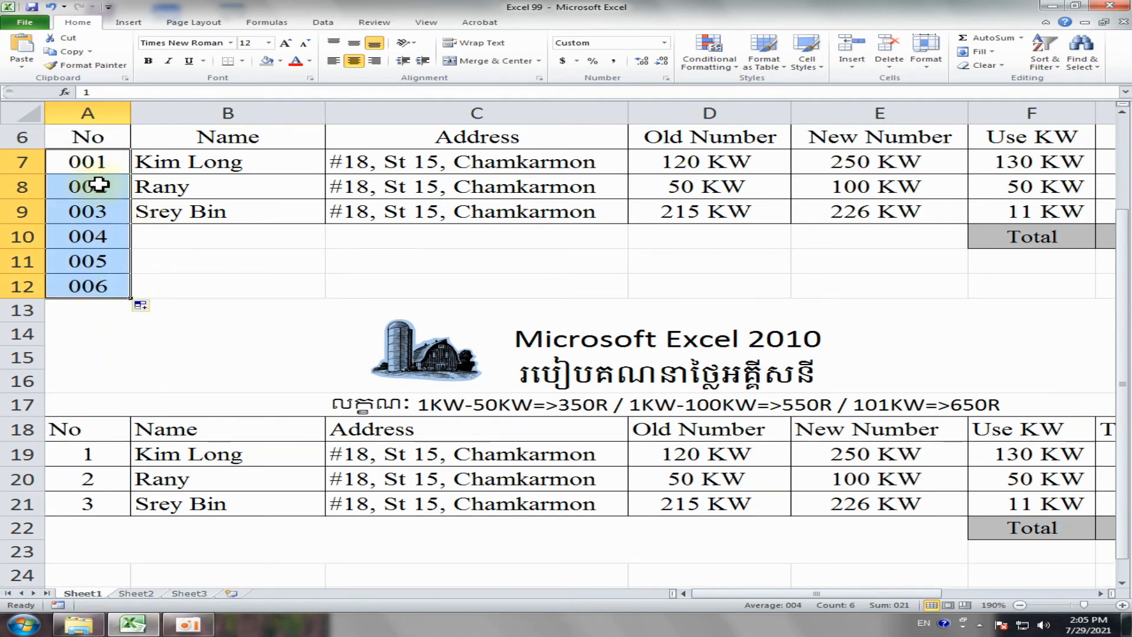
left_click(154, 285)
left_click(89, 238)
left_click_drag(90, 238, 93, 287)
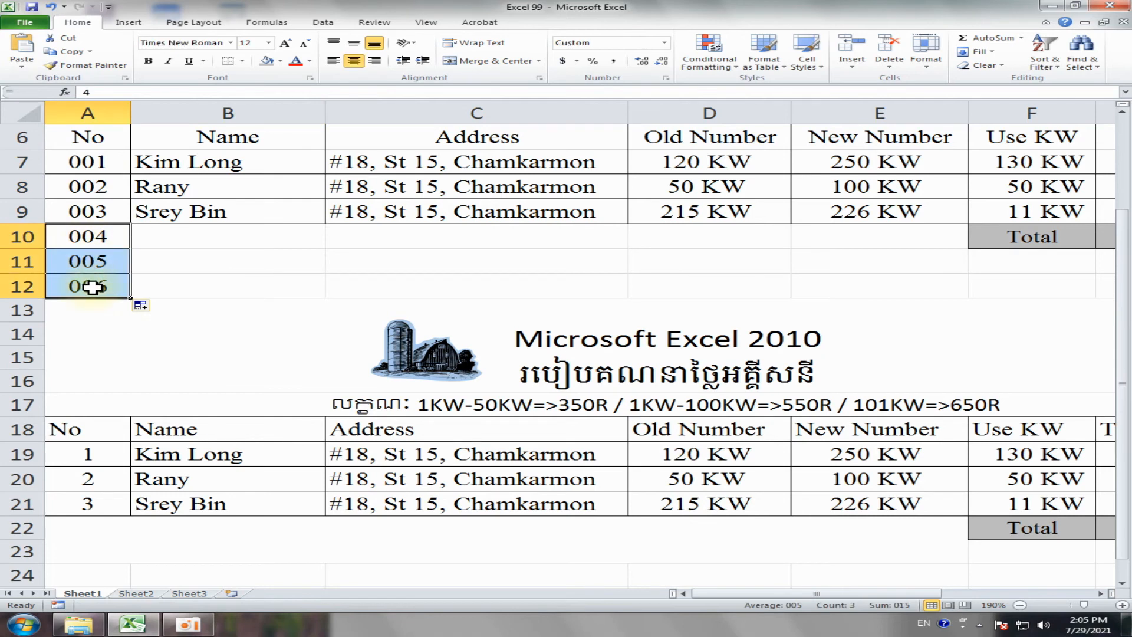
key("Delete")
left_click(108, 344)
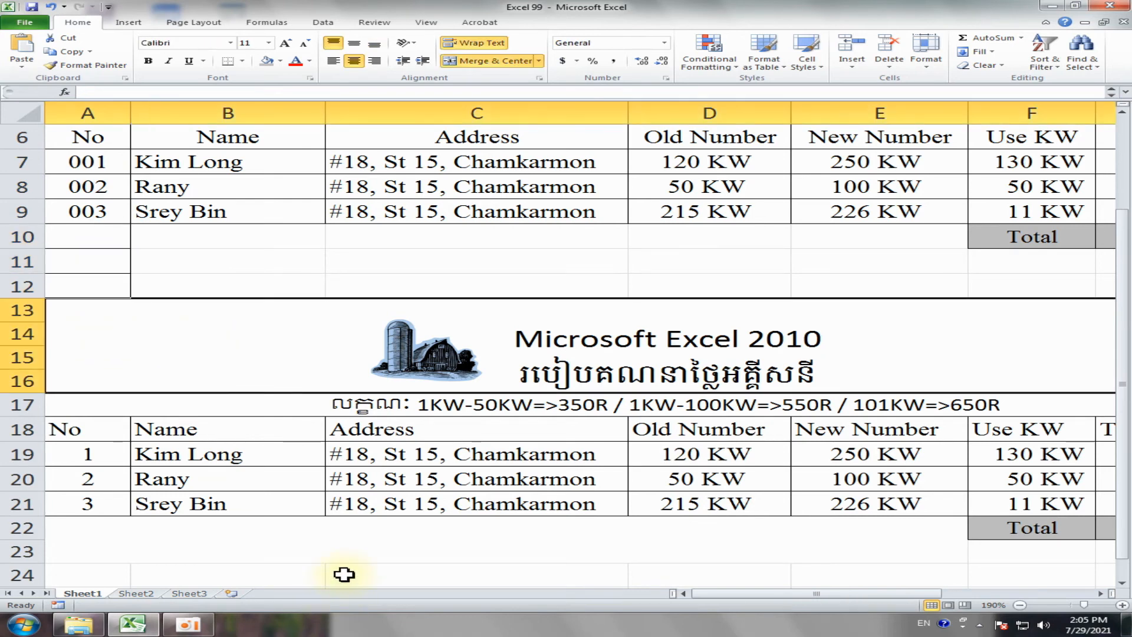
Step: Undo the clearing of A10:A12 and the series fill below A8
left_click(333, 545)
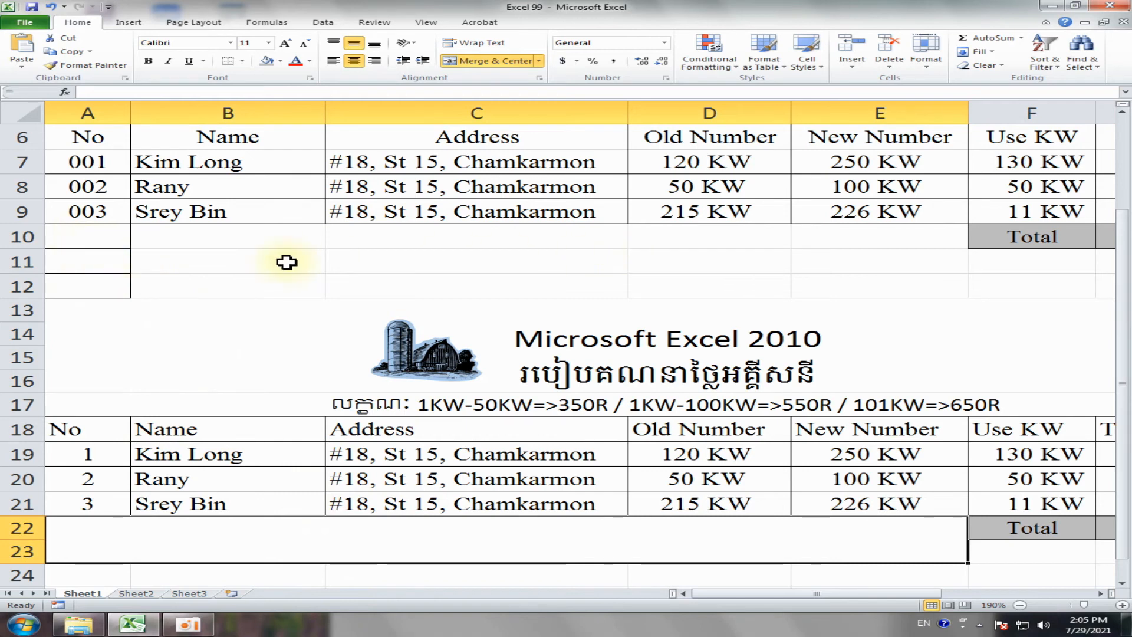
key("ctrl+z")
key("ctrl+z")
key("ctrl+z")
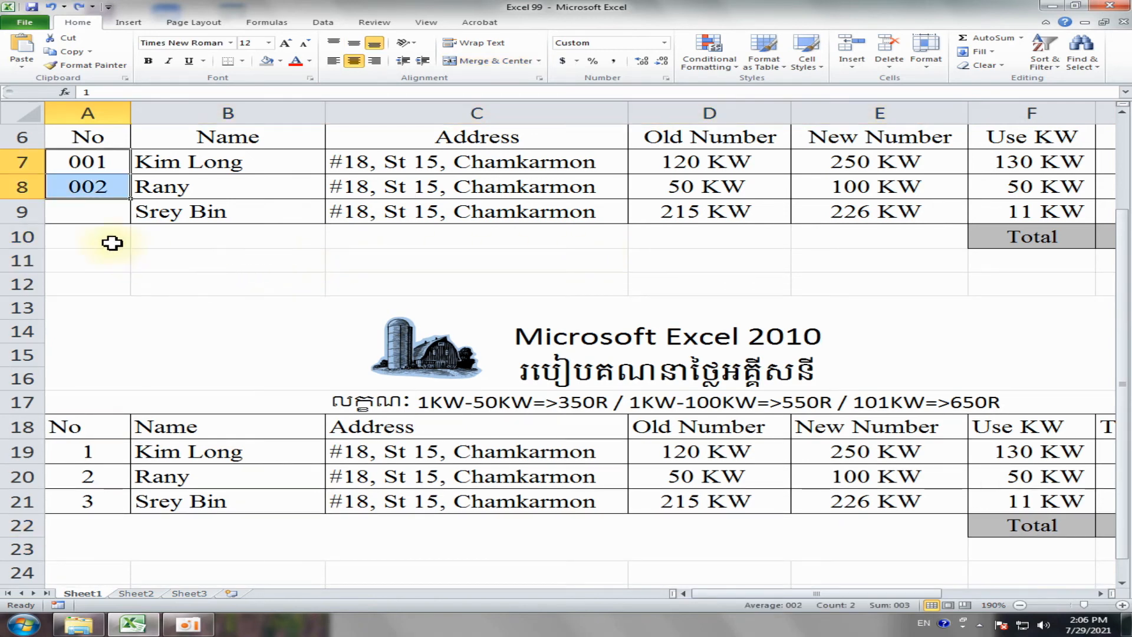
Step: Fill the number series from A7:A8 down to A9 only
left_click(103, 214)
left_click(107, 190)
left_click(110, 156)
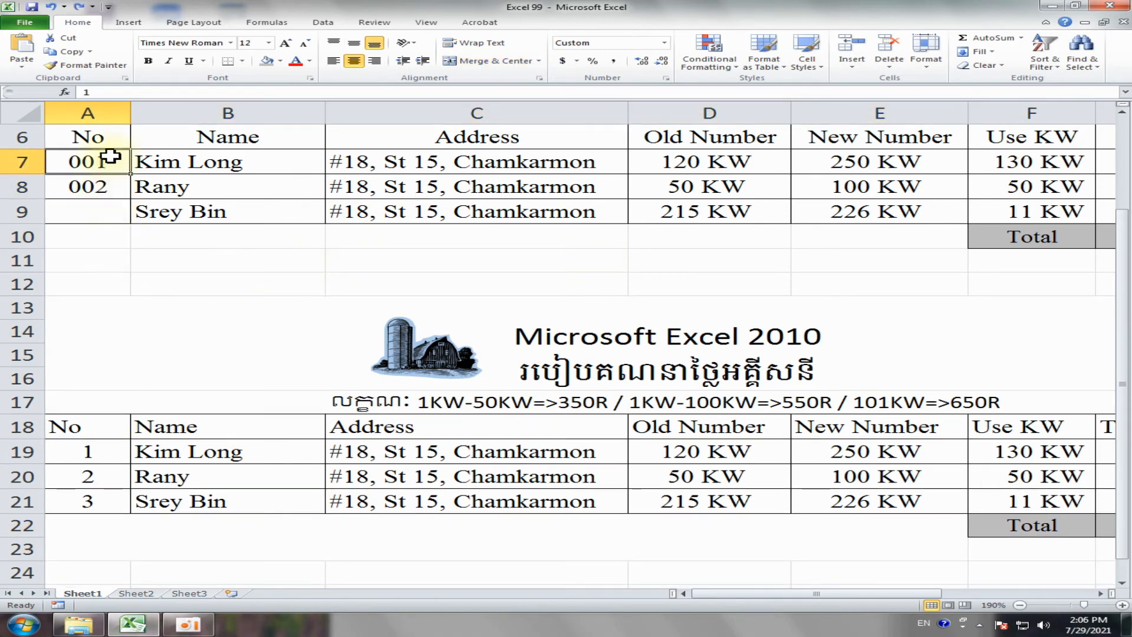
left_click_drag(110, 156, 125, 226)
key("ctrl+z")
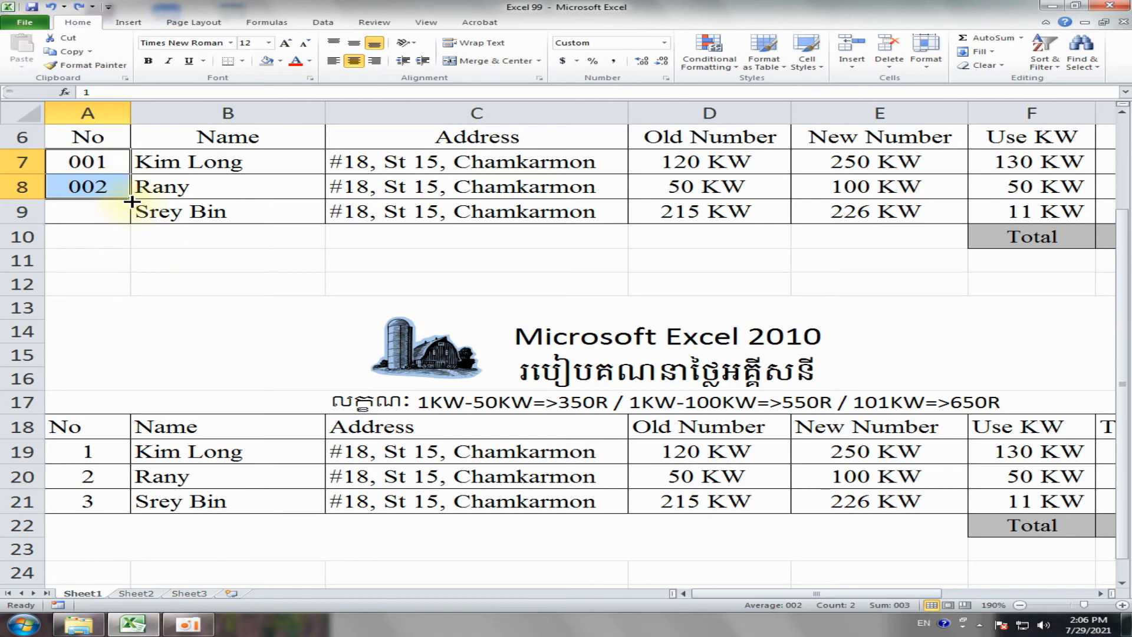
left_click_drag(129, 199, 124, 232)
left_click(228, 283)
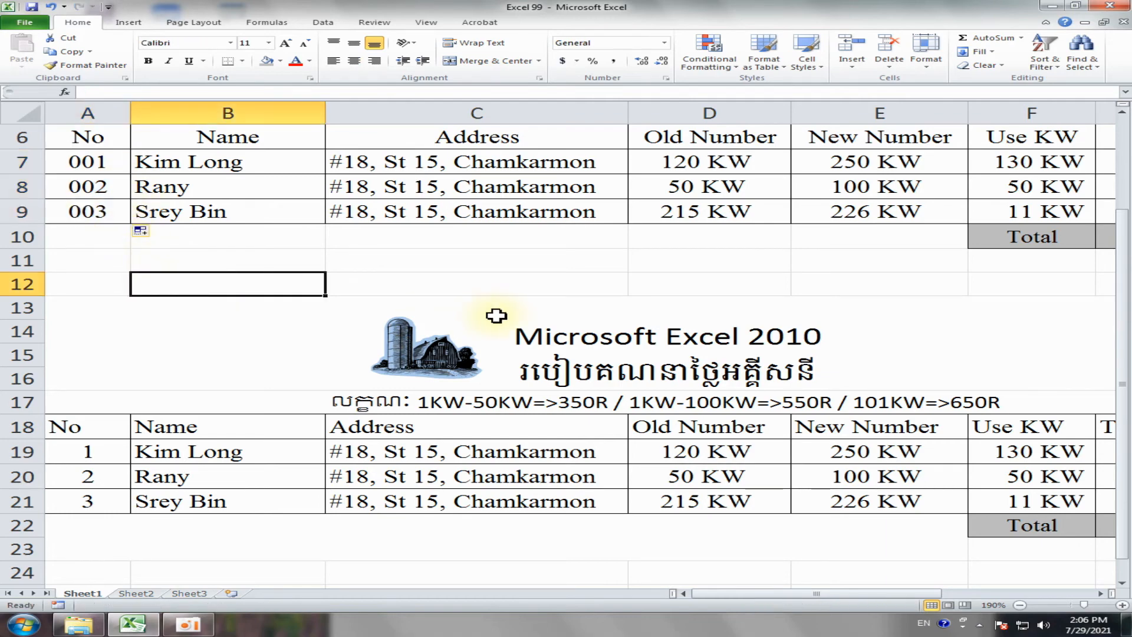
Step: Zoom the sheet out to 150% to view both electricity tables together
left_click(1020, 605)
left_click(1020, 606)
left_click(1019, 605)
left_click(1019, 605)
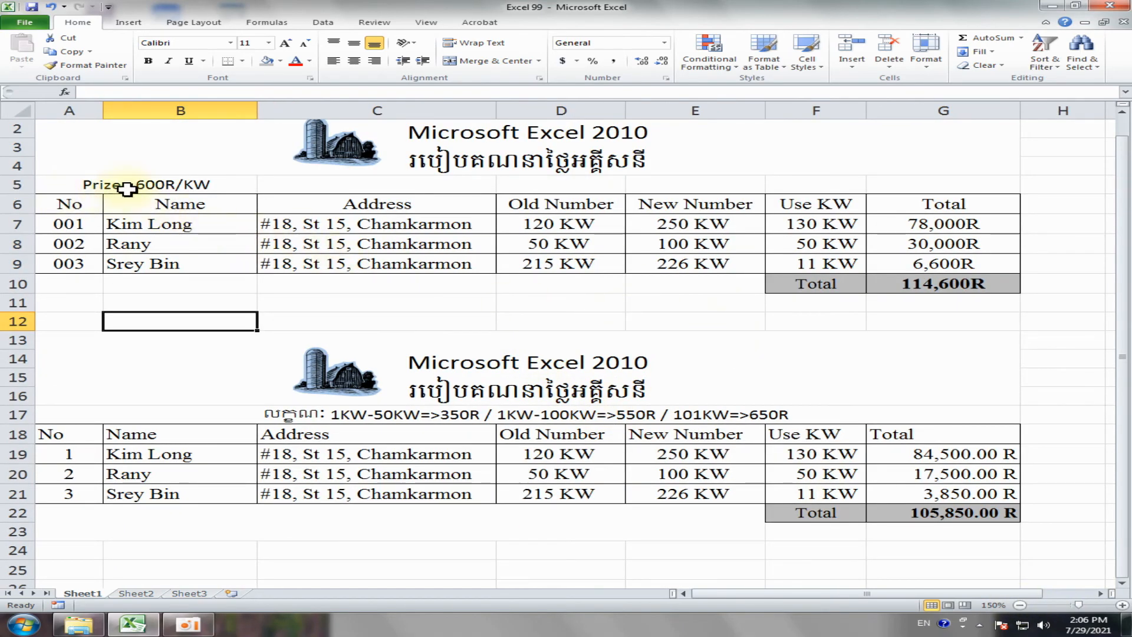
Step: Merge and center the price line across A5:G5 and increase its font size to 14
left_click_drag(101, 184, 870, 183)
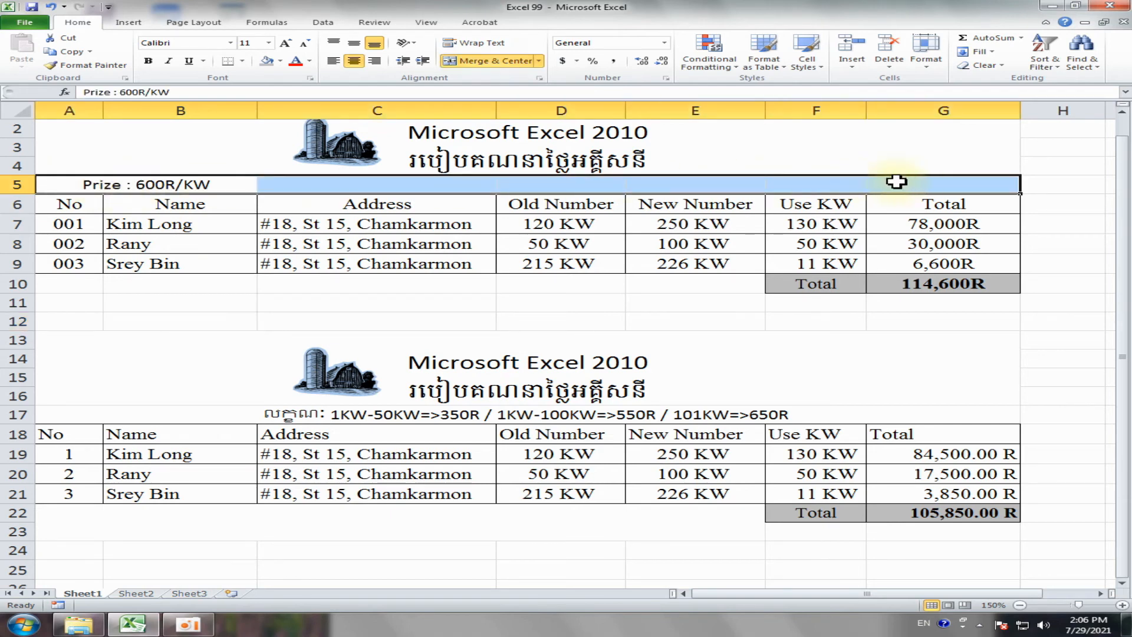
left_click(481, 63)
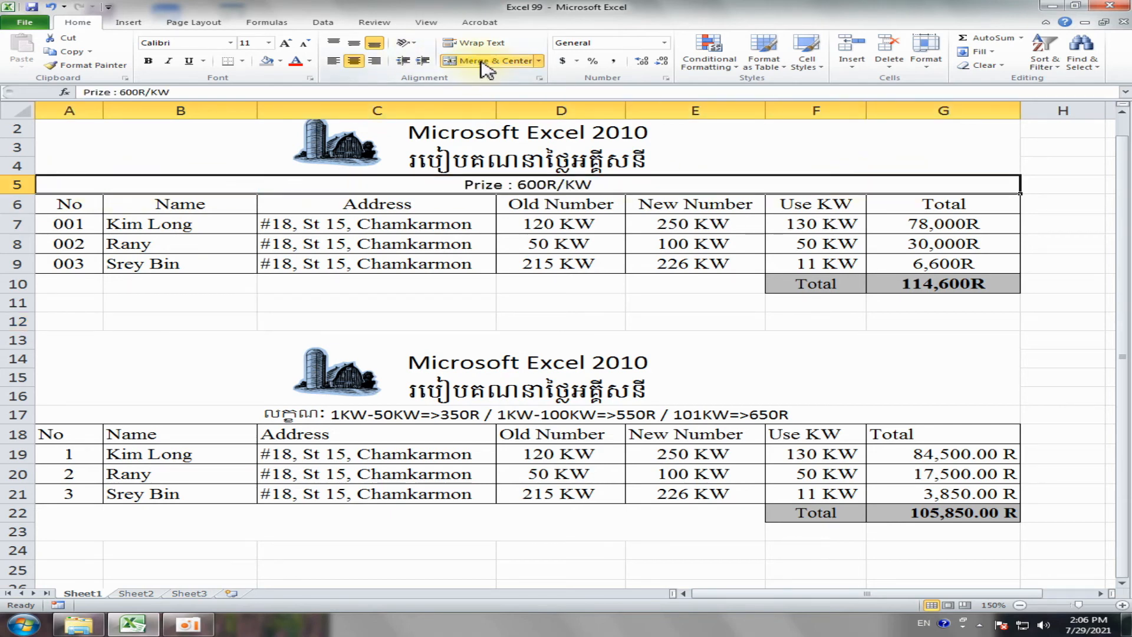
left_click(519, 300)
left_click(463, 185)
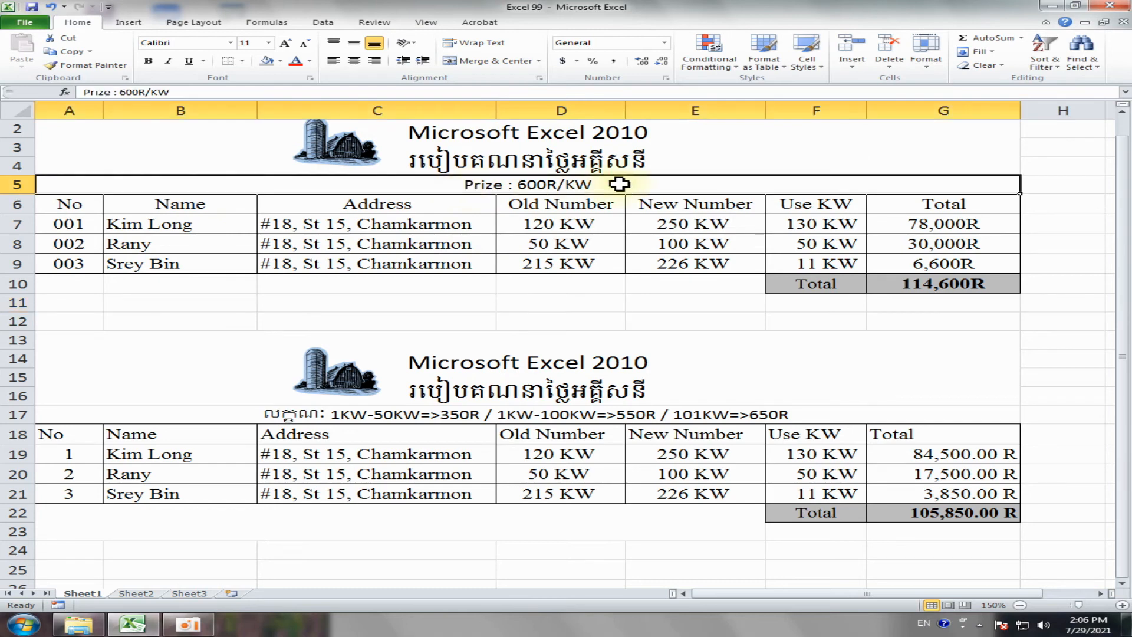
left_click(284, 44)
left_click(284, 45)
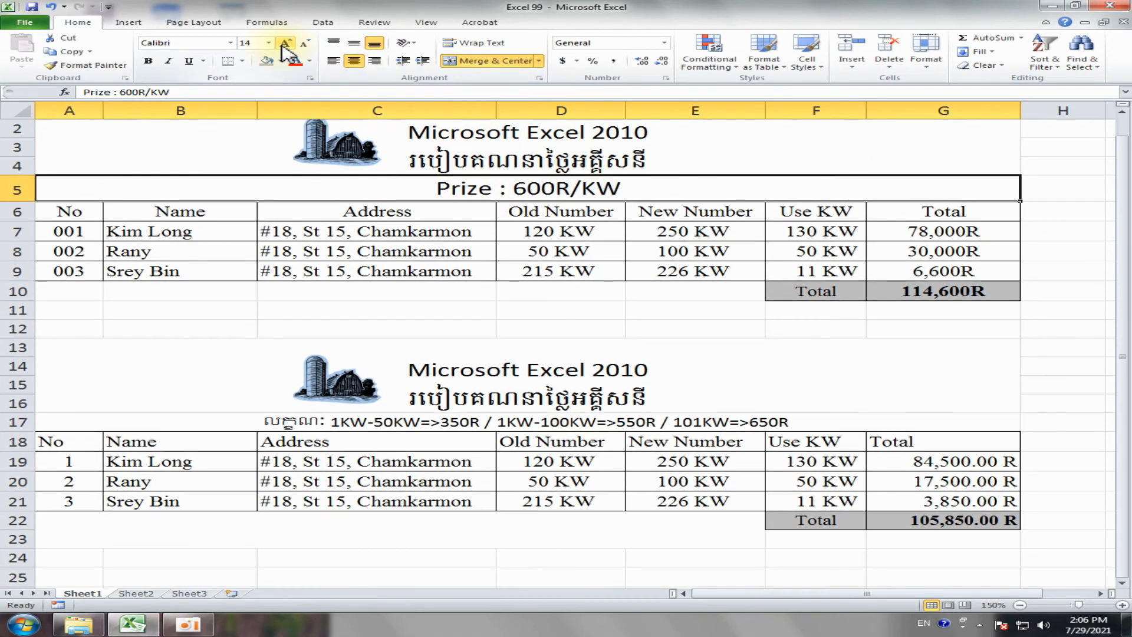
left_click(466, 328)
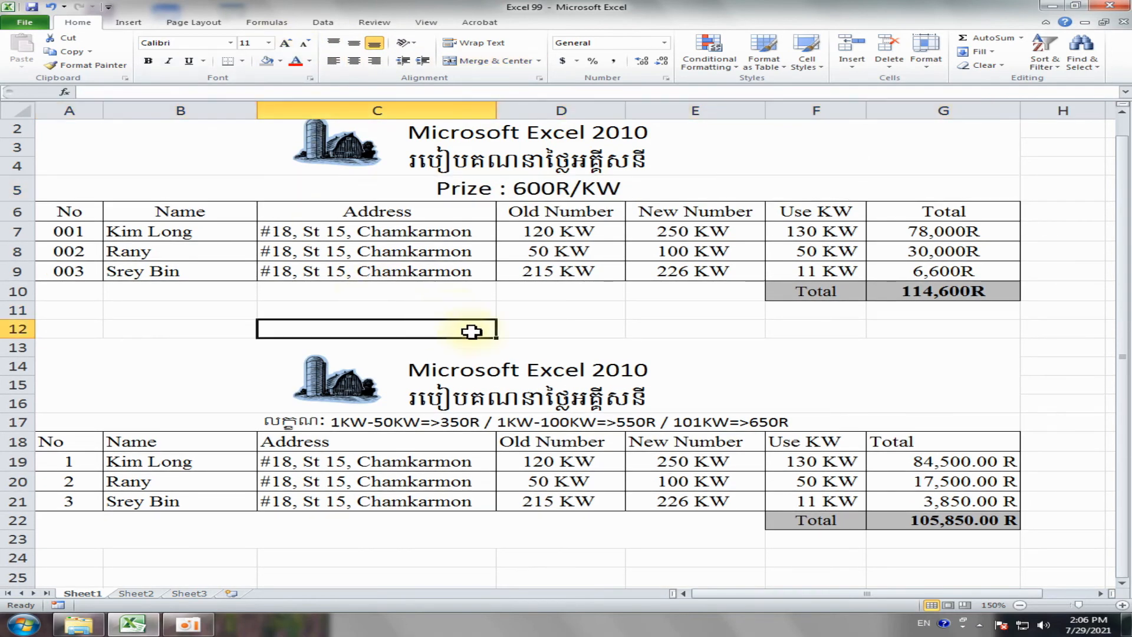
Step: Enlarge the tiered rate line in row 17 to the same font size as the price line in row 5
left_click(354, 422)
left_click(284, 45)
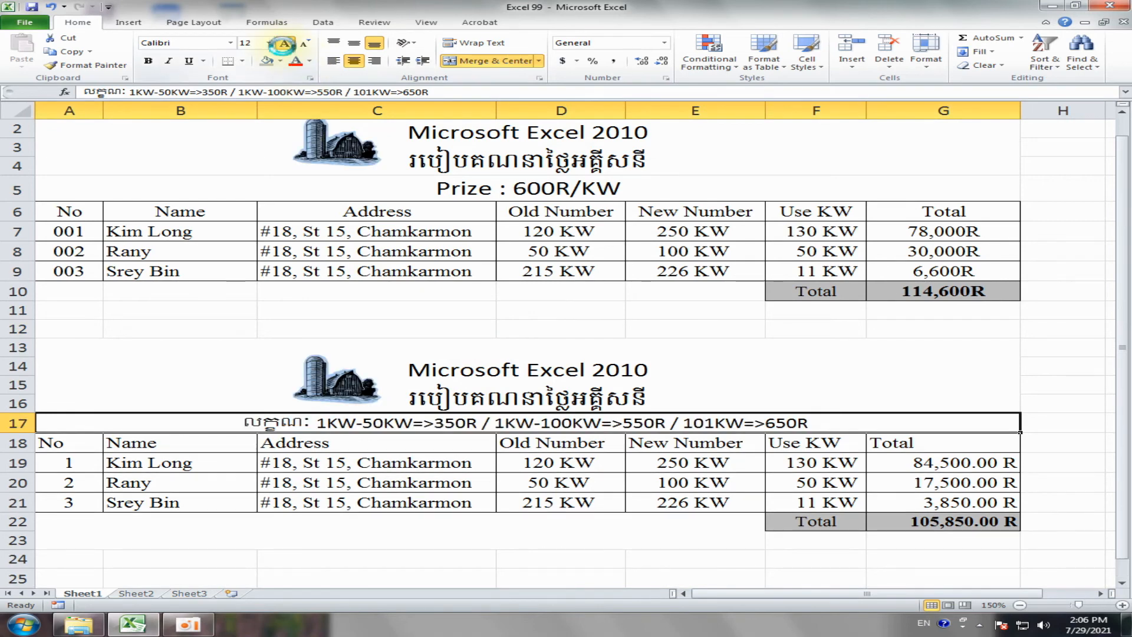
left_click(284, 45)
left_click(339, 327)
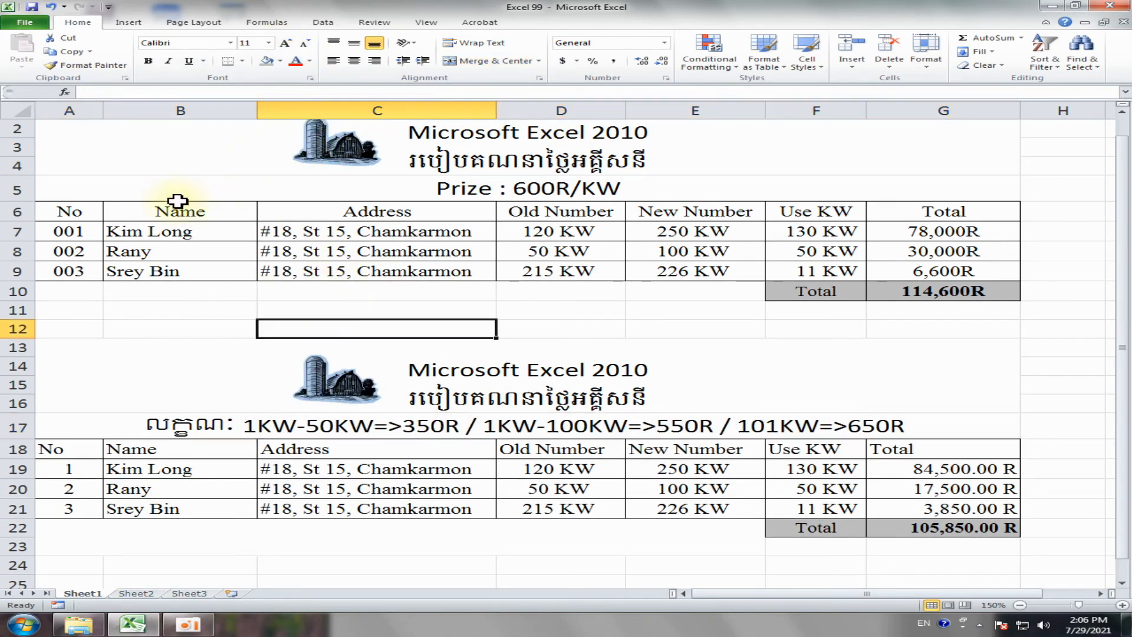
Step: Give the first electricity table, A6:G9, a thick outline border and thin inside borders
left_click_drag(61, 211, 900, 301)
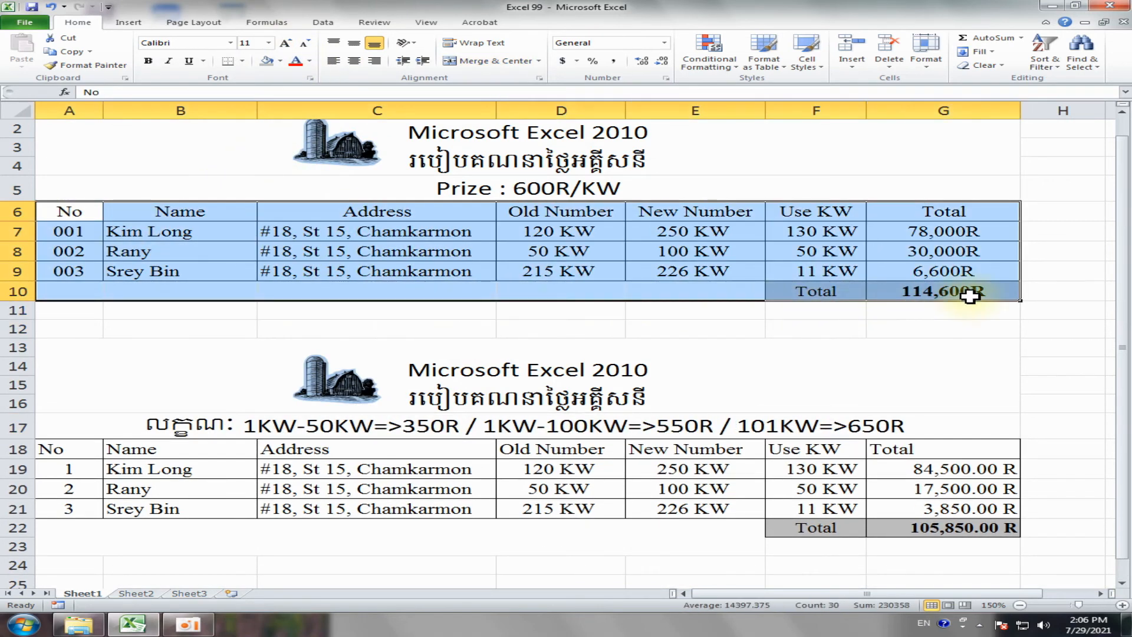
left_click(902, 309)
left_click_drag(809, 299, 902, 292)
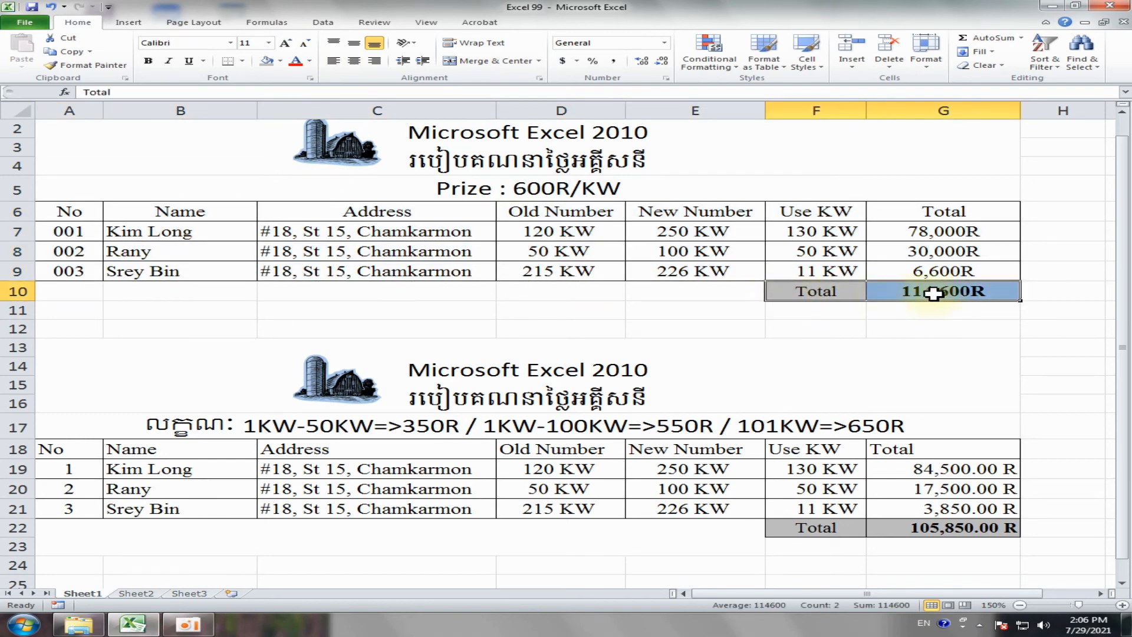
left_click_drag(66, 209, 966, 268)
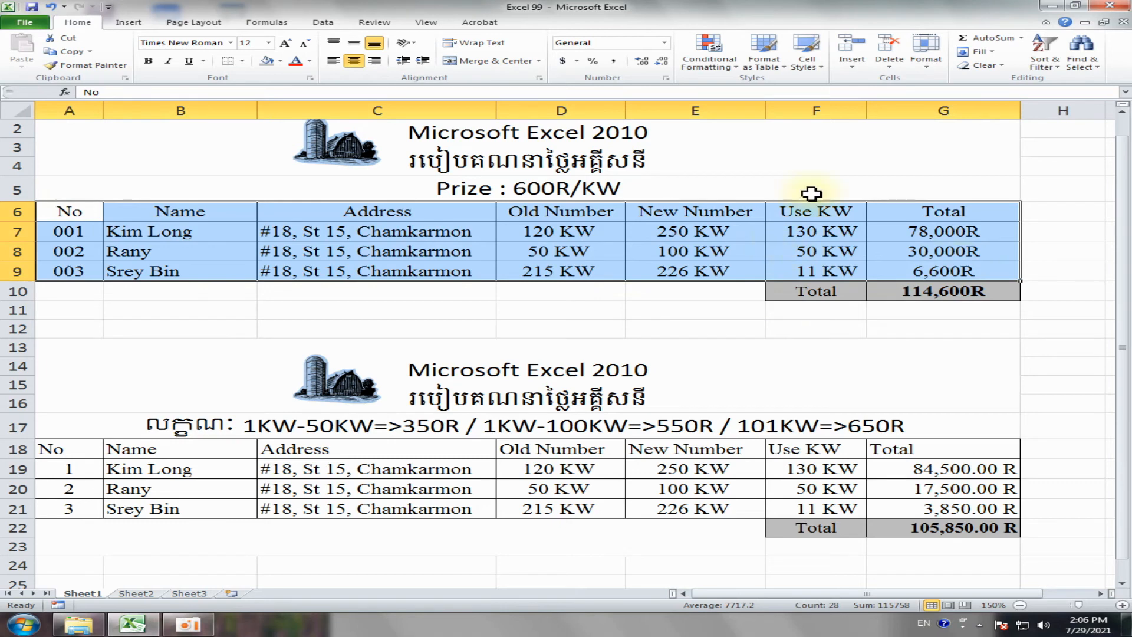
right_click(567, 240)
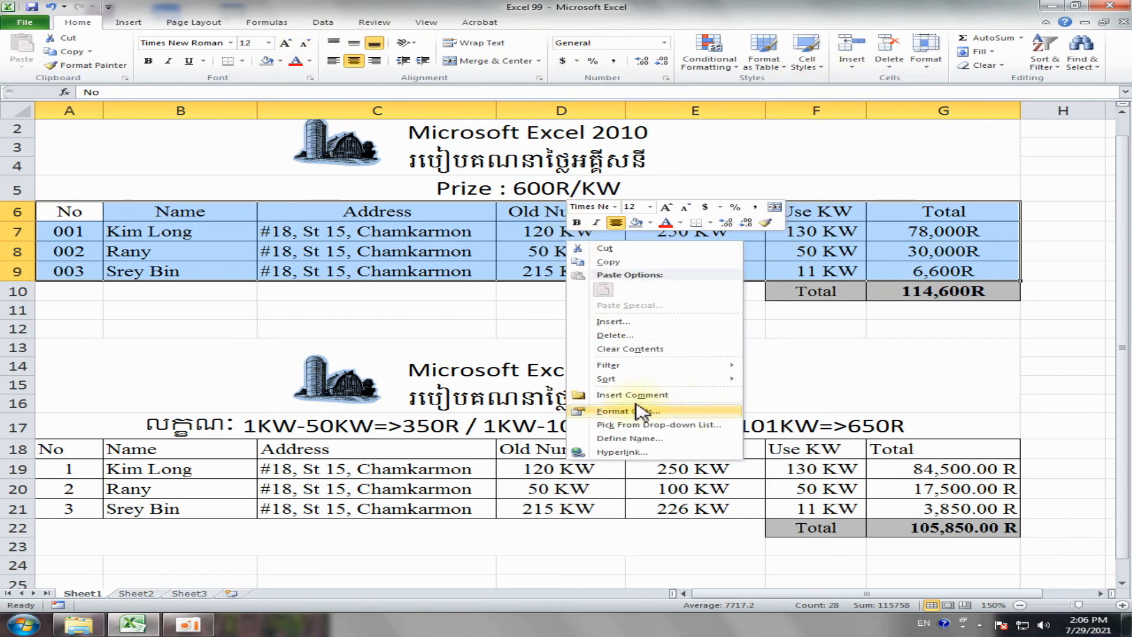
left_click(625, 411)
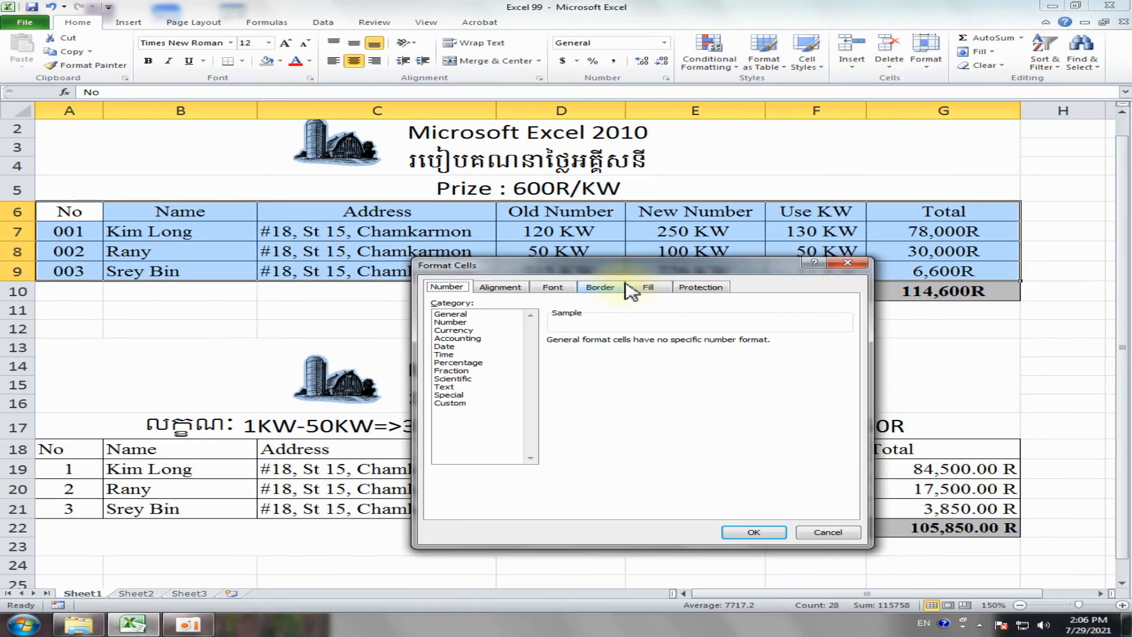
left_click(613, 288)
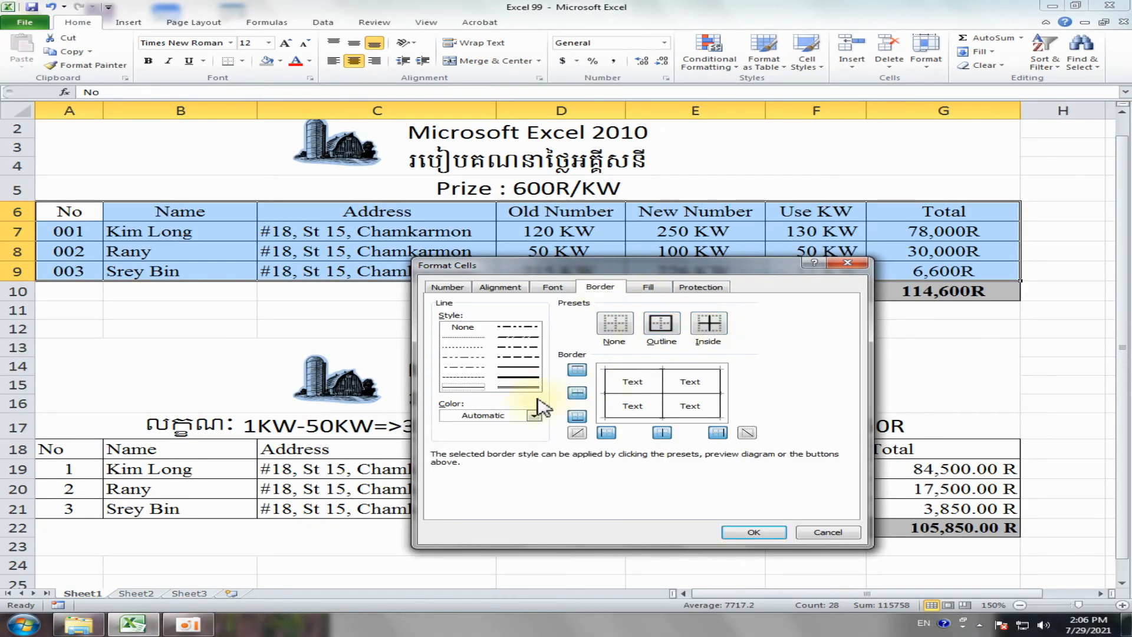
left_click(661, 323)
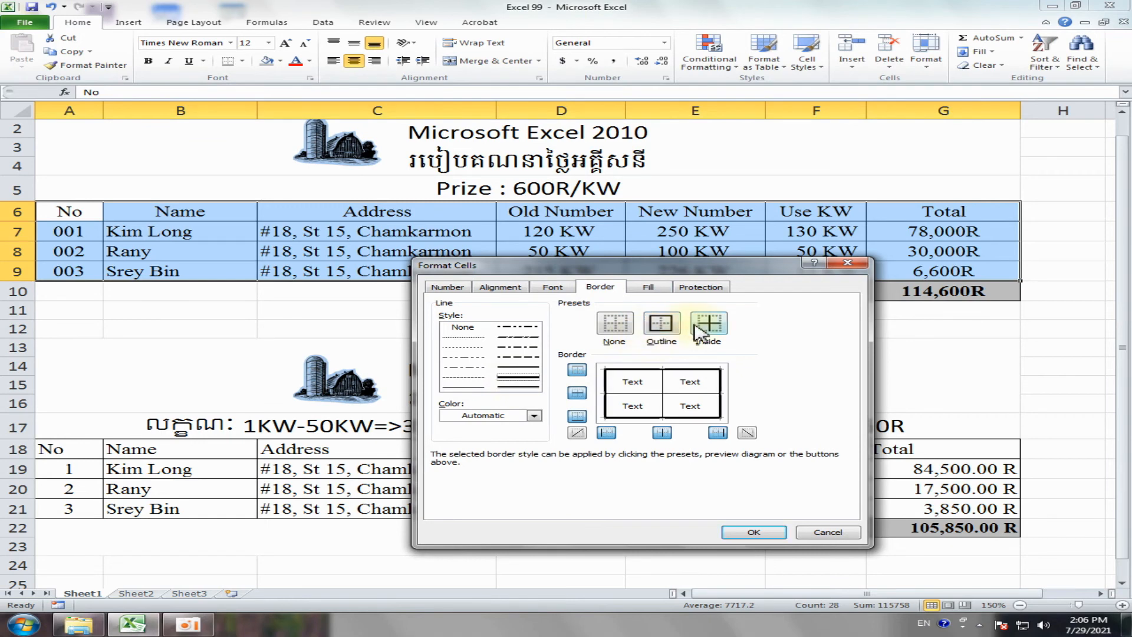
left_click(708, 323)
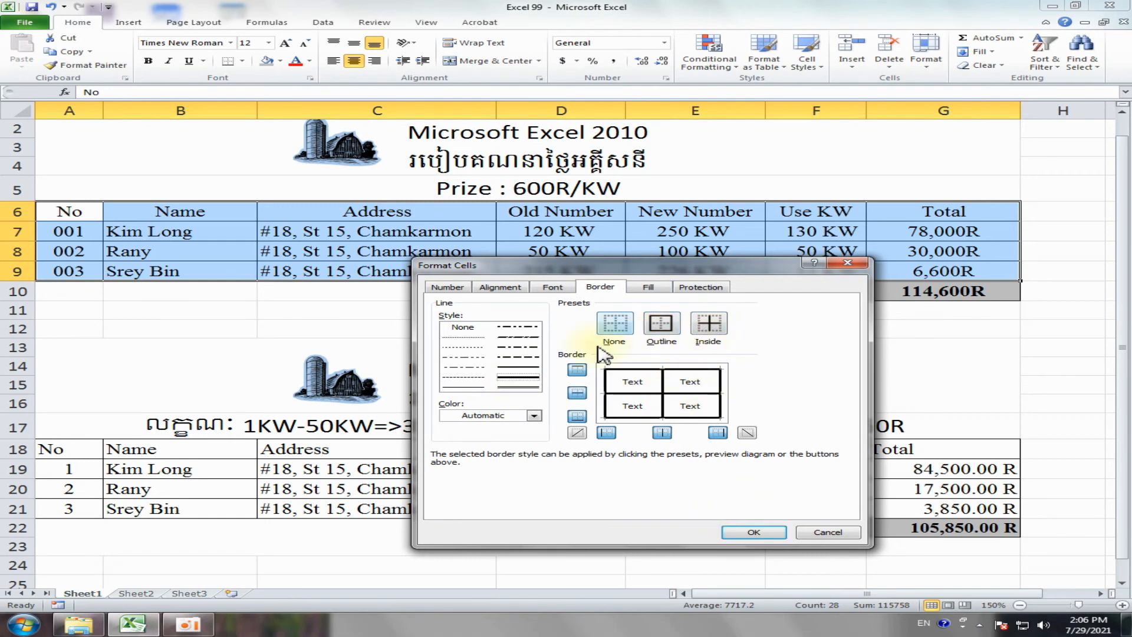
left_click(463, 387)
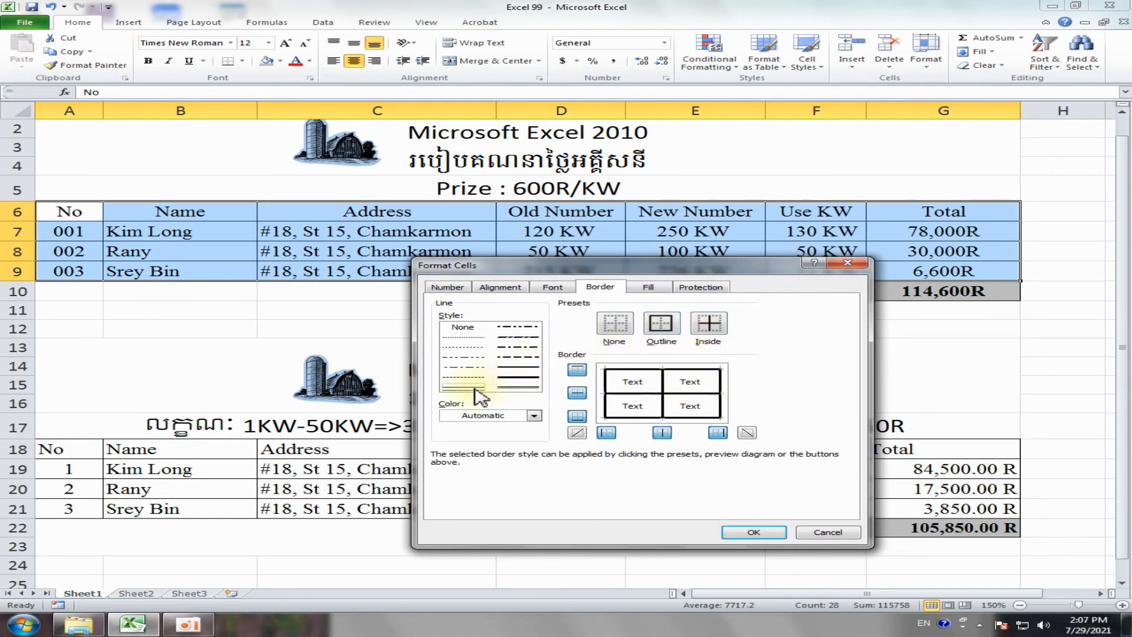
left_click(709, 323)
left_click(747, 532)
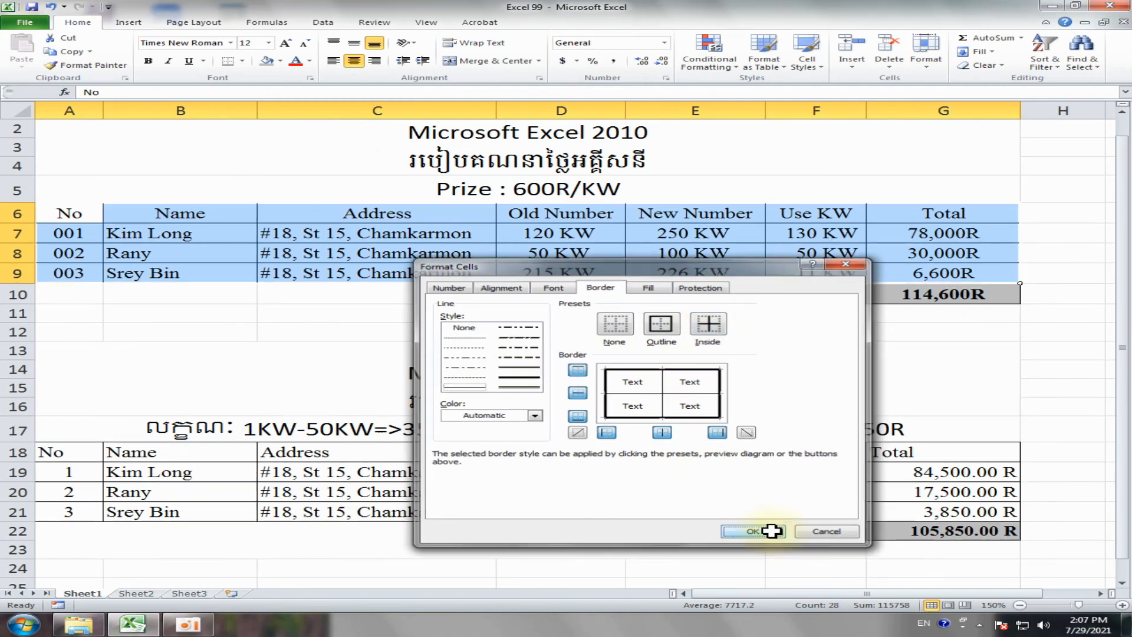
left_click(721, 344)
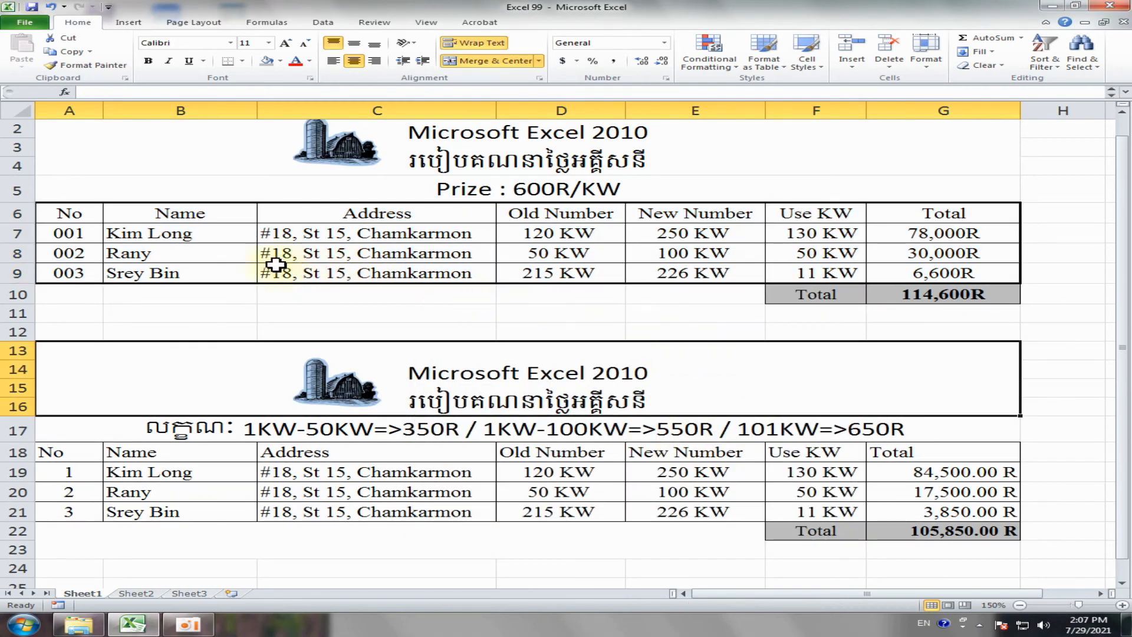
Step: Apply a double-line outline border to the first table's total cells, F10:G10
left_click(919, 306)
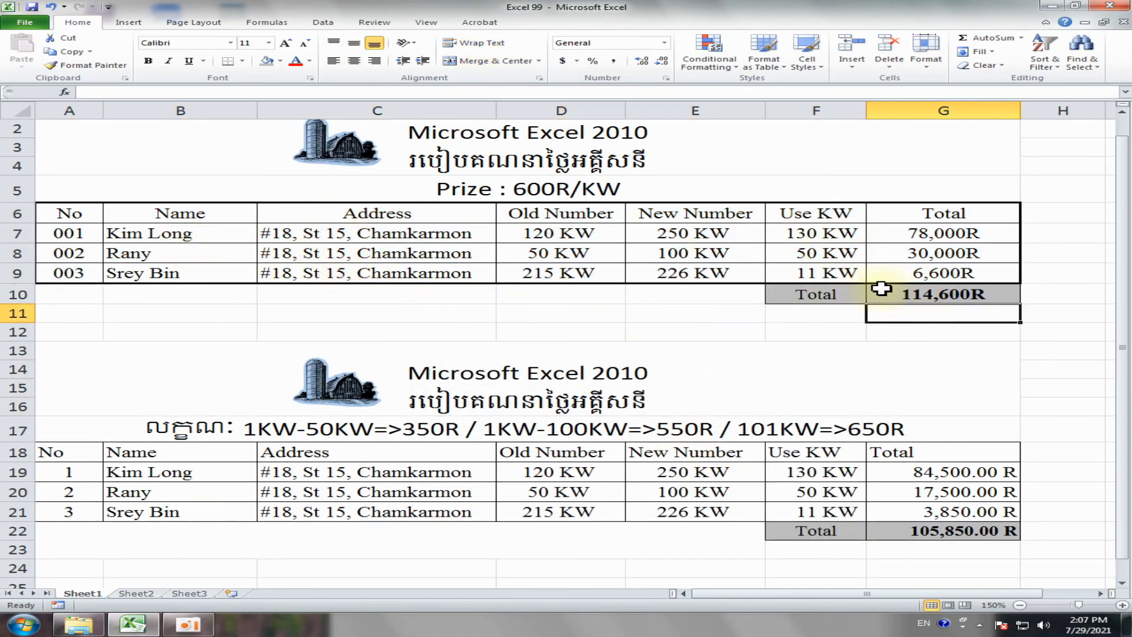
left_click_drag(773, 291, 934, 293)
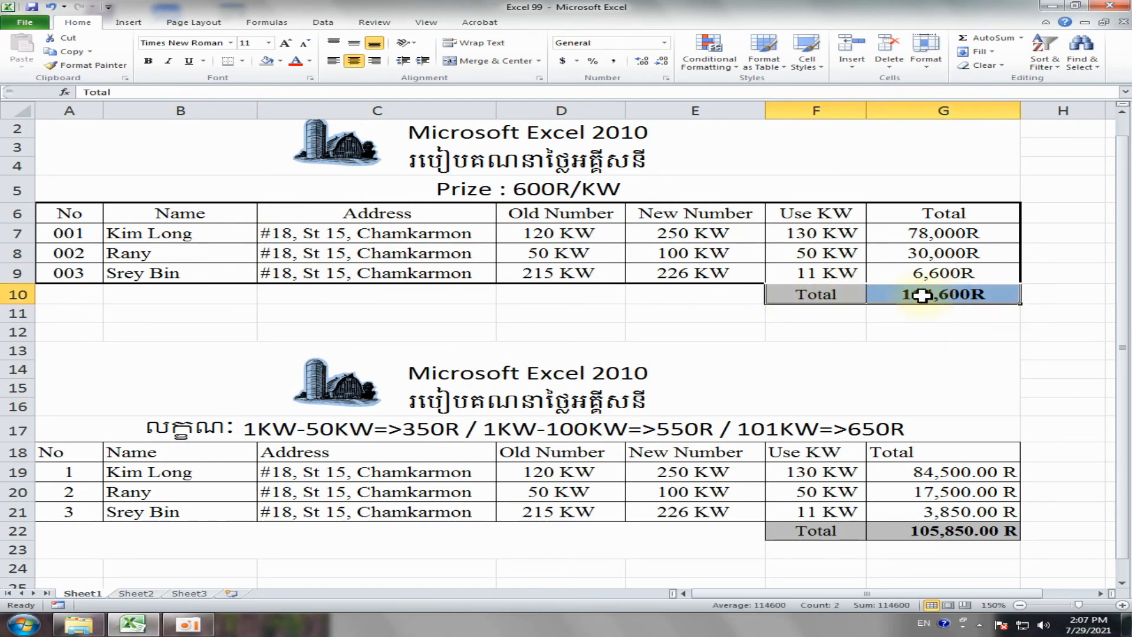
right_click(894, 292)
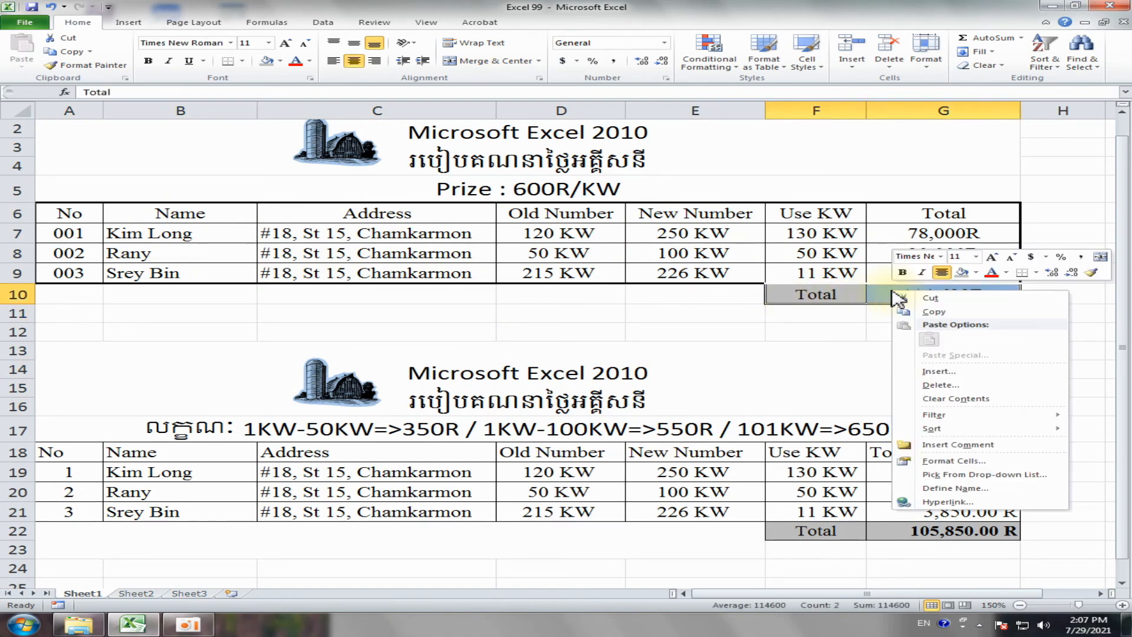
left_click(952, 460)
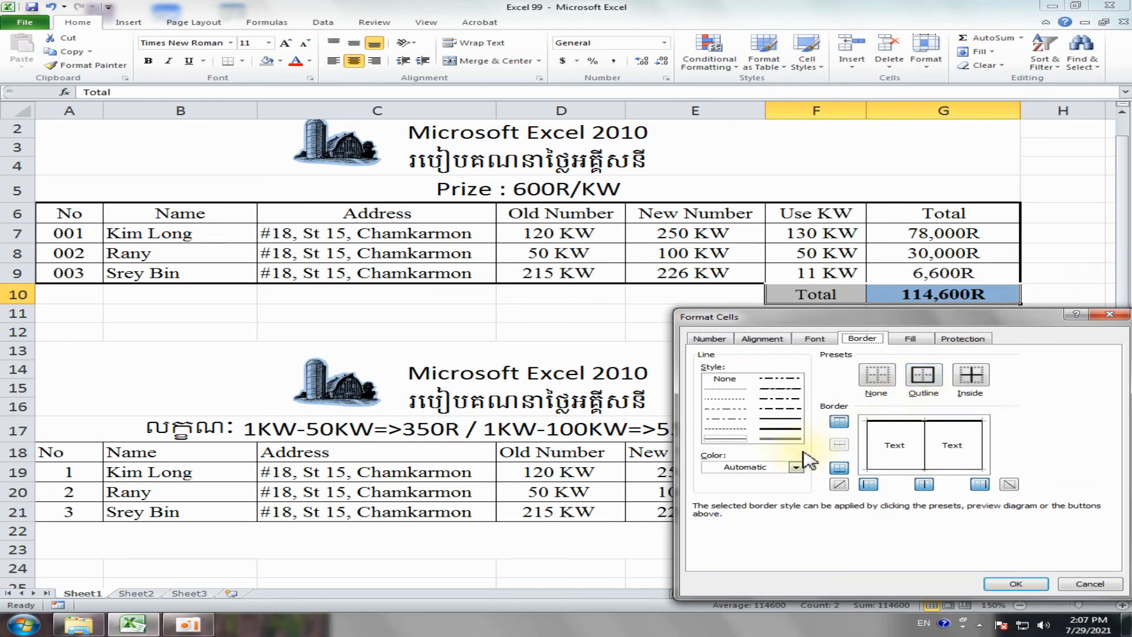
left_click(780, 438)
left_click(923, 375)
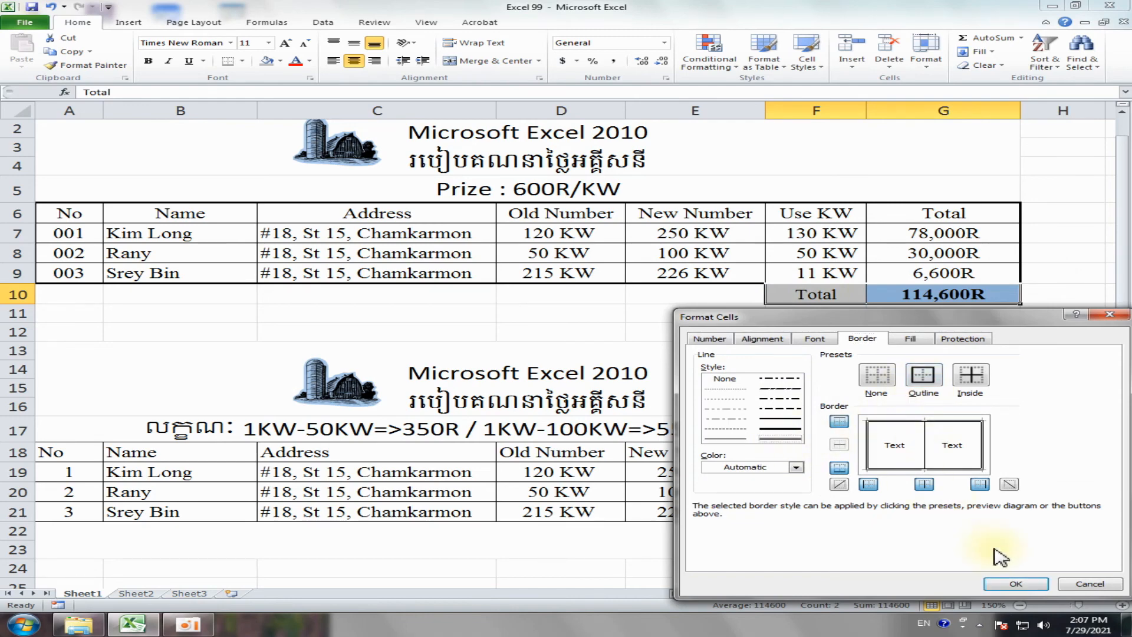
left_click(1015, 584)
left_click(895, 380)
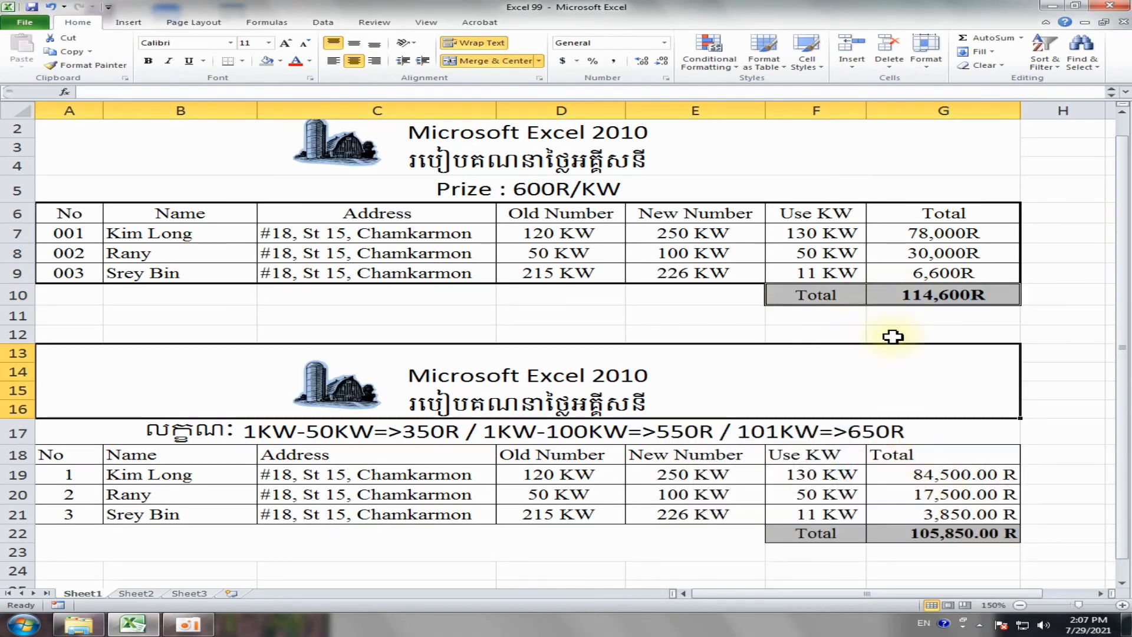
left_click(994, 332)
Step: Review the first table's old and new meter readings and examine the Use KW formula in F7
scroll(491, 360, "down", 4)
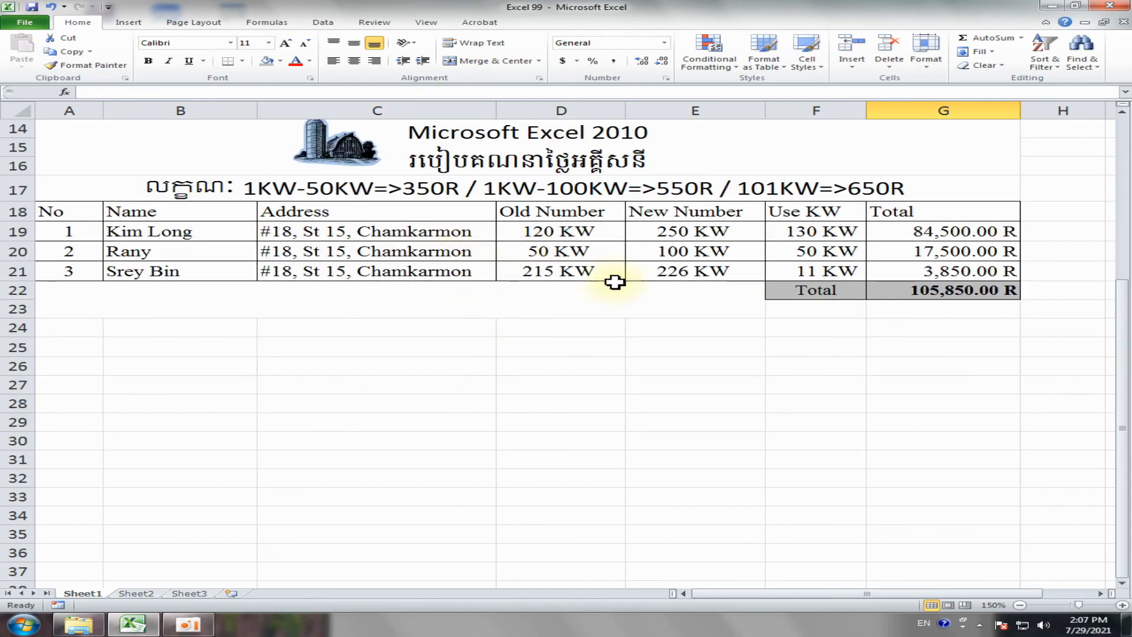
scroll(615, 283, "up", 4)
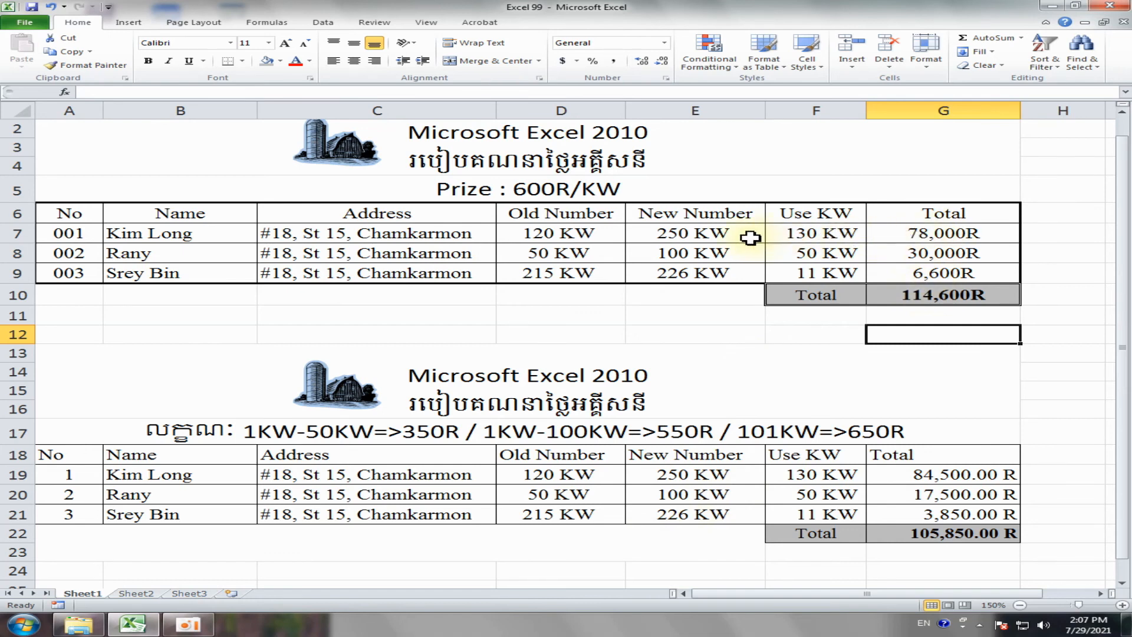
left_click(531, 212)
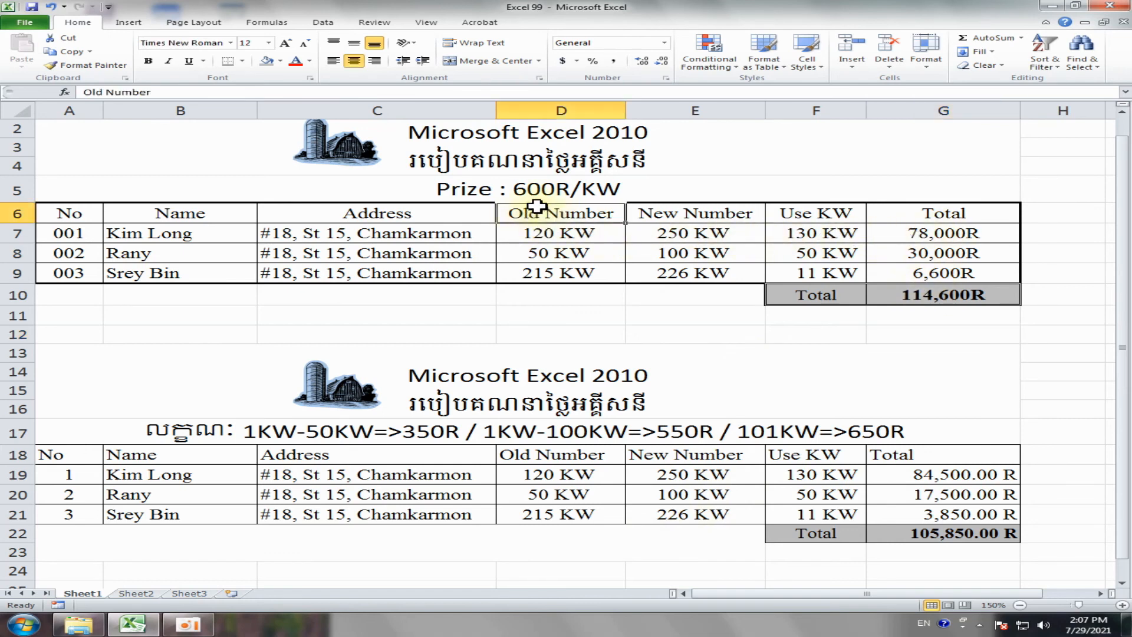
left_click(501, 235)
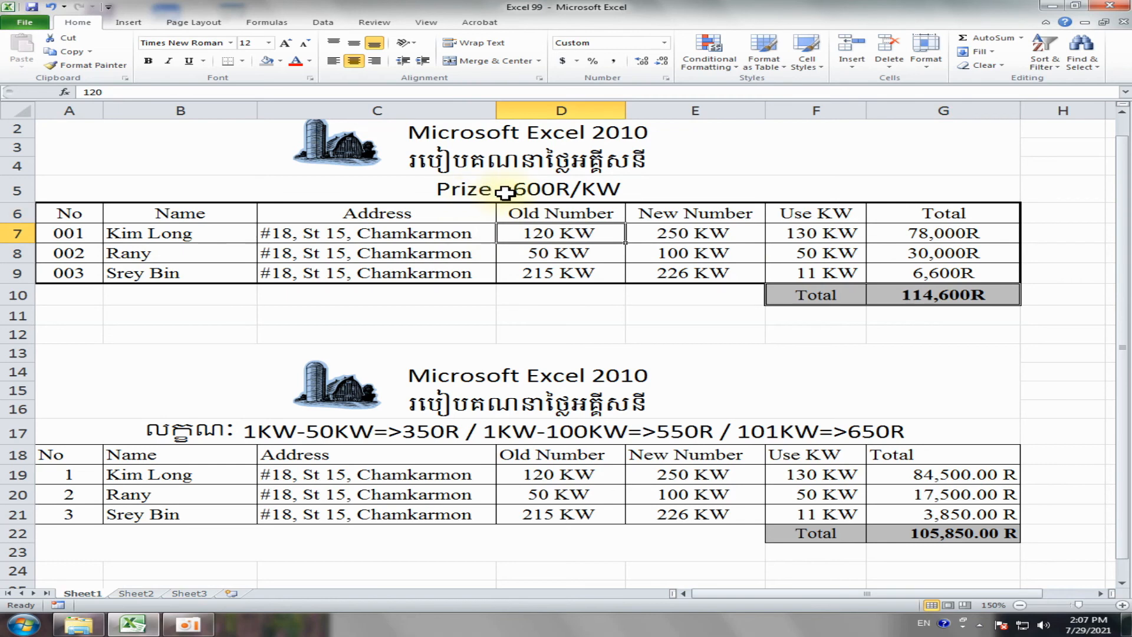
left_click(693, 235)
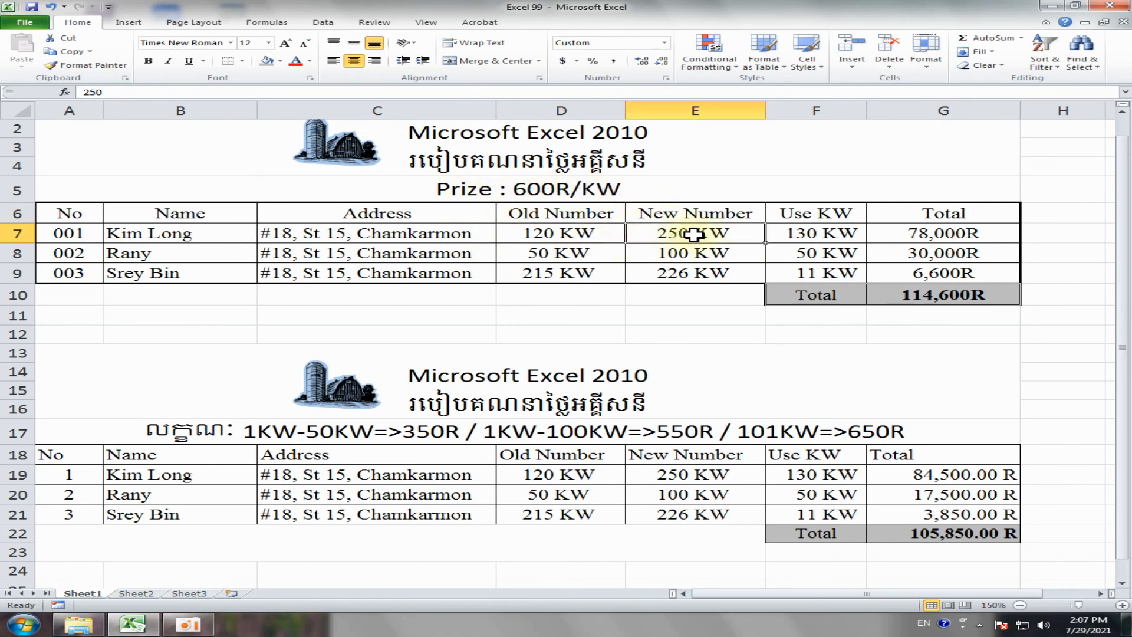
left_click(557, 234)
double_click(805, 236)
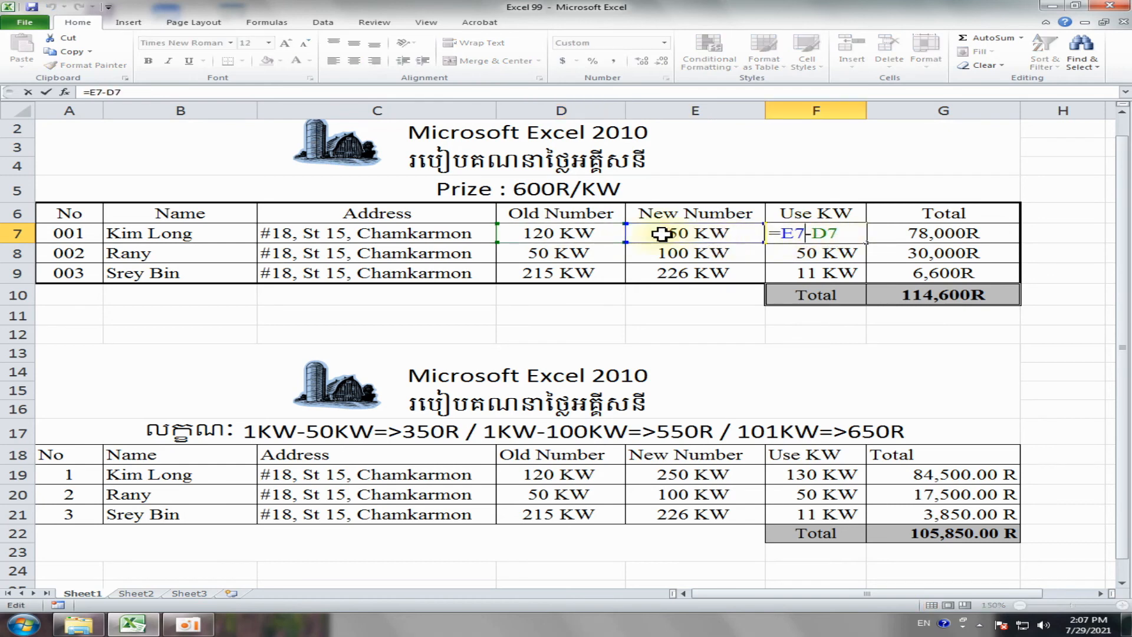
key("Return")
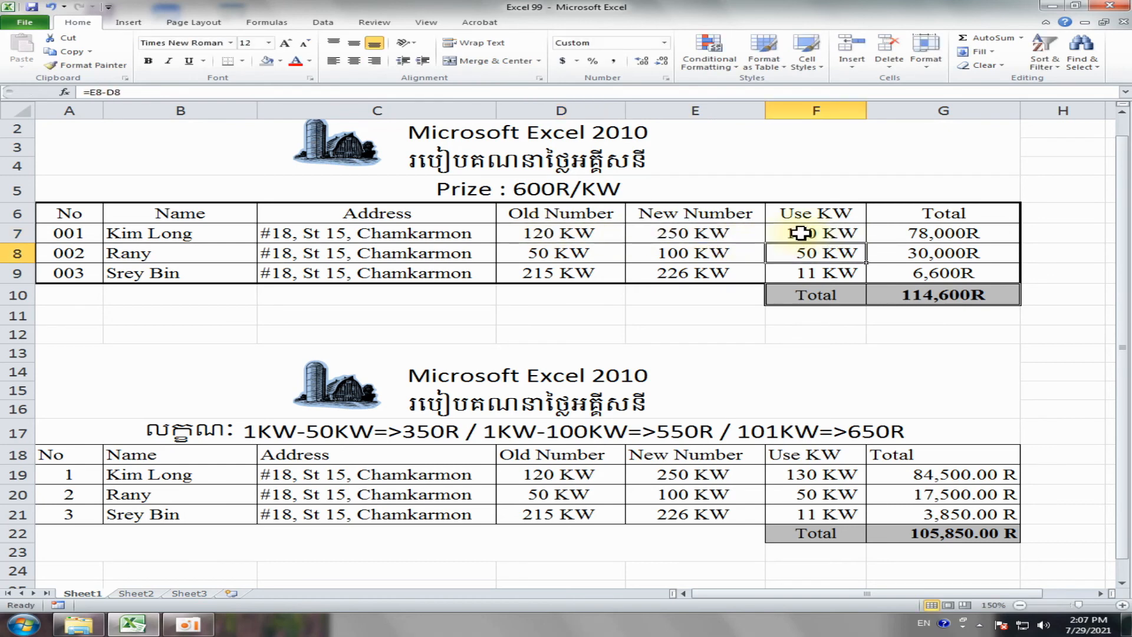
Step: Examine the first table's flat-rate cost formula in G7 and the SUM formula in its total cell G10
double_click(961, 236)
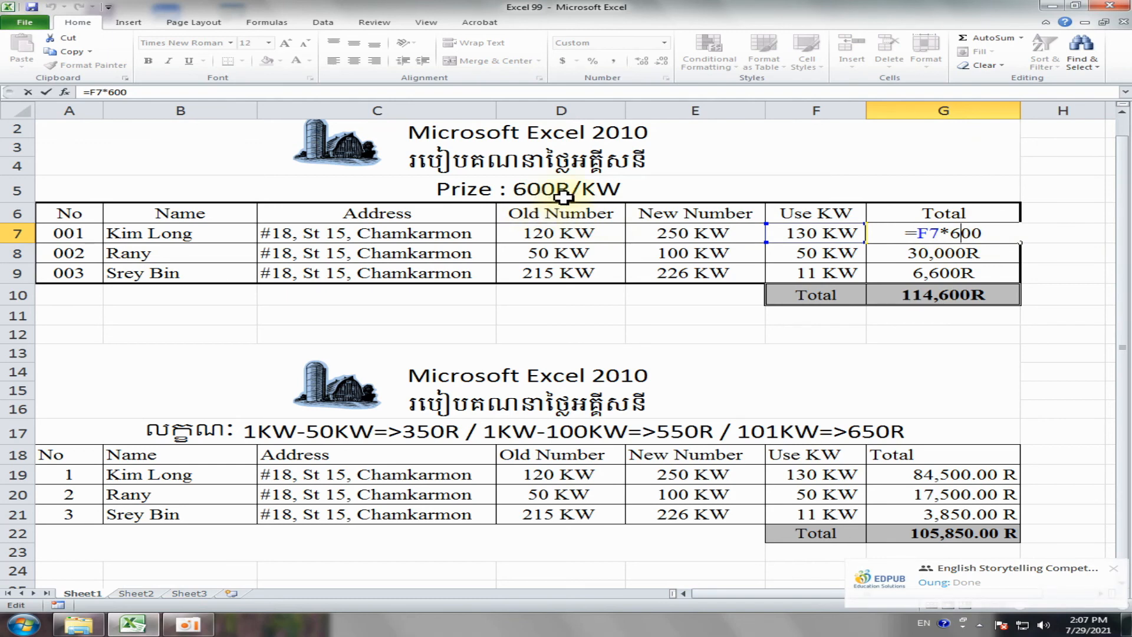
key("Return")
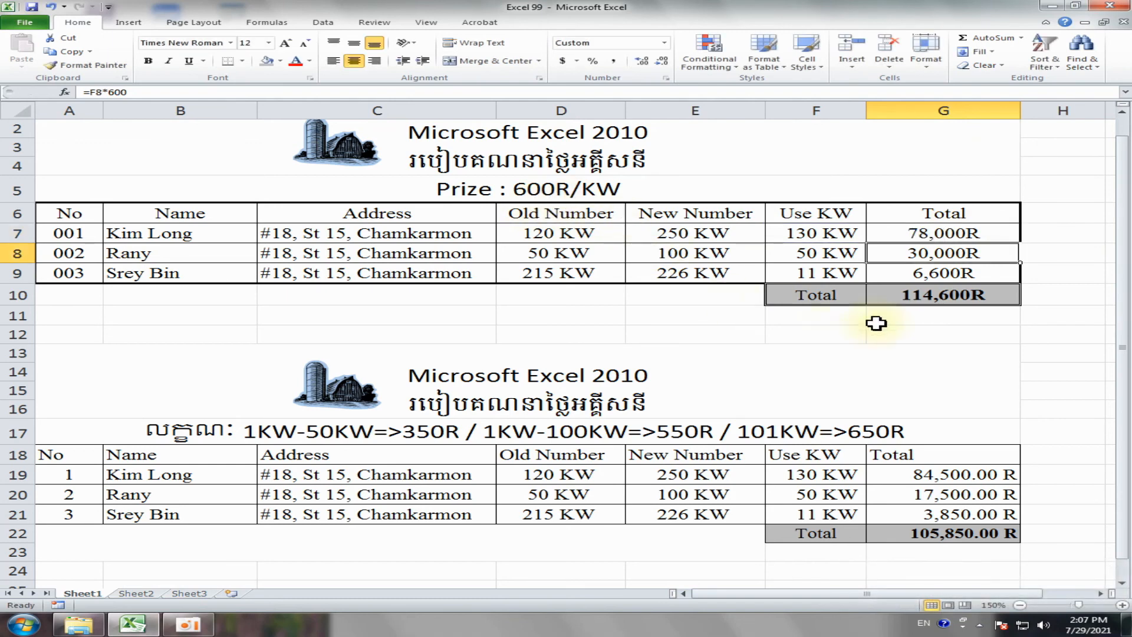
left_click(917, 292)
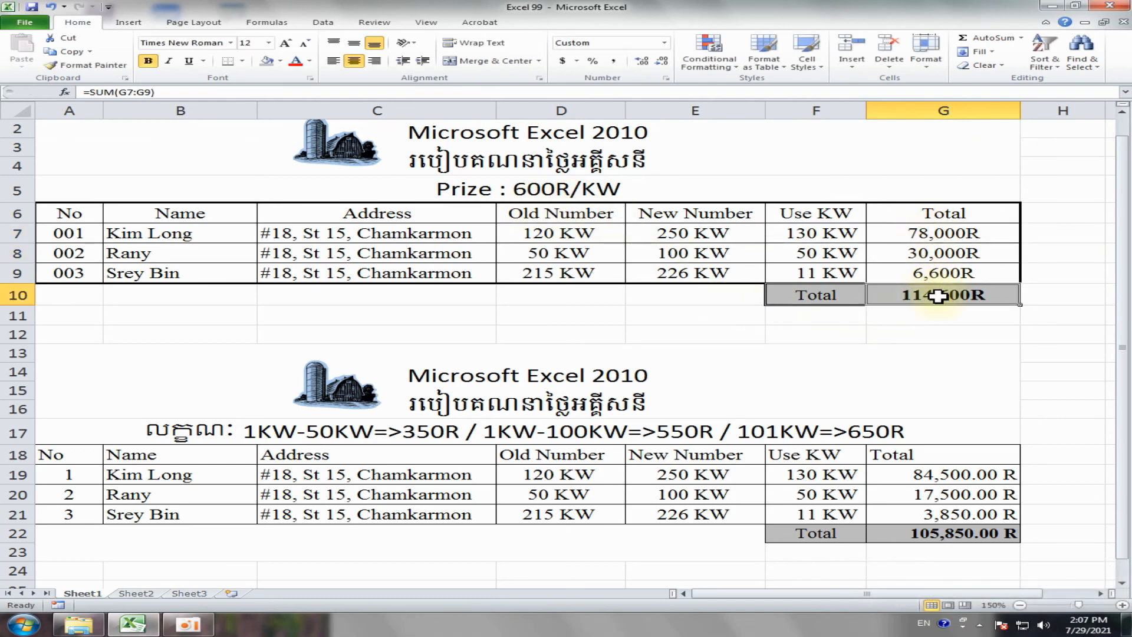
double_click(940, 296)
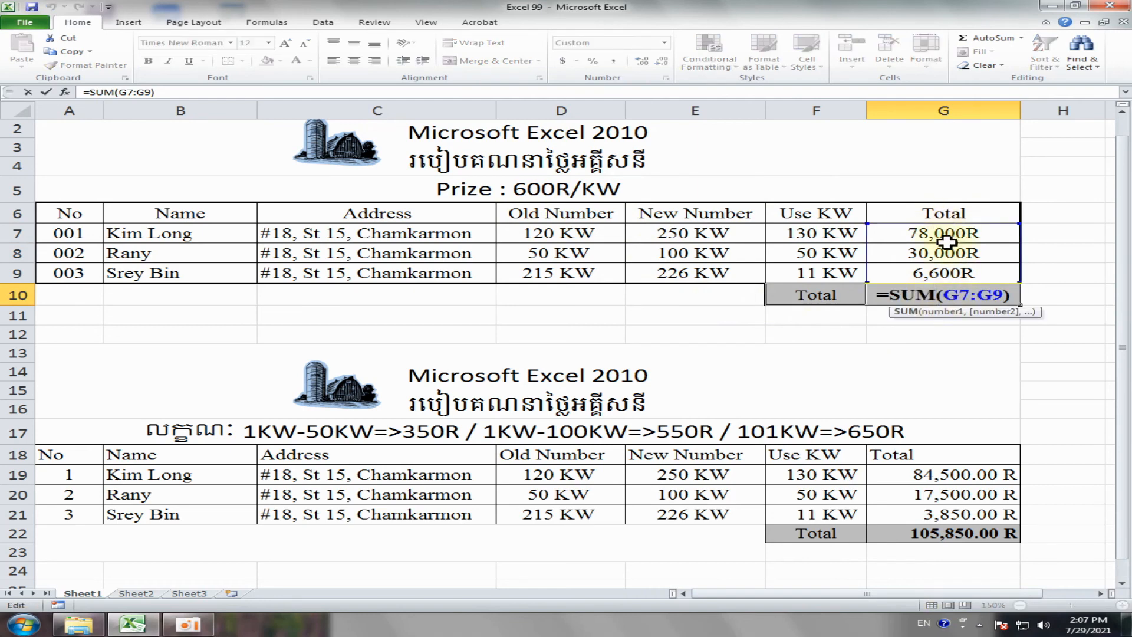
key("Return")
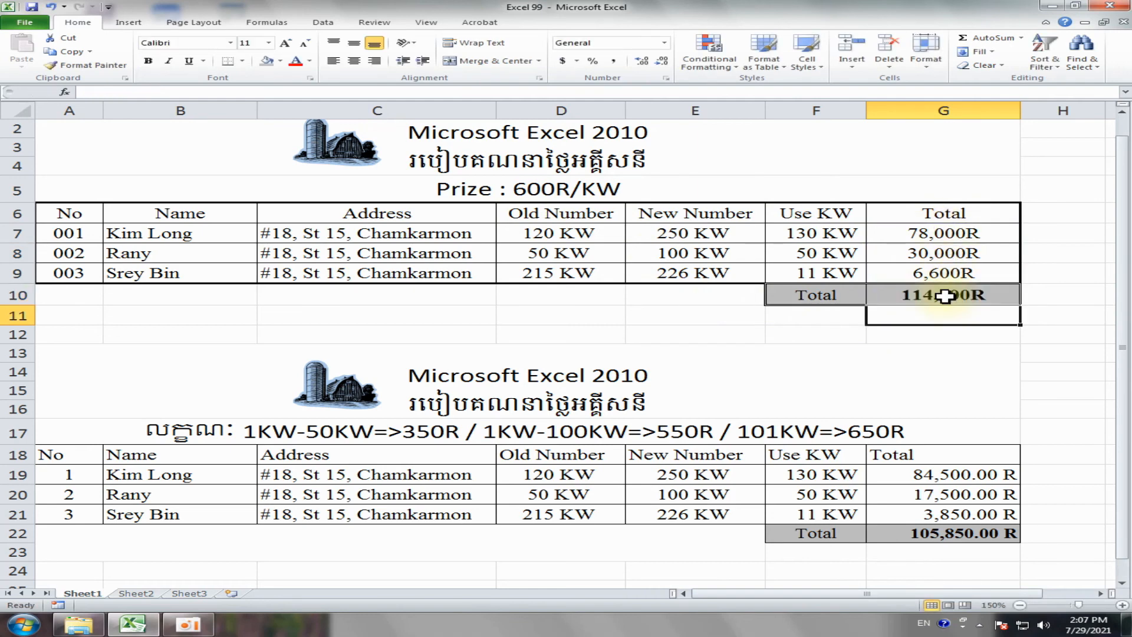
Step: Examine the second table's tiered IF formula in G19, and dismiss the Windows color scheme prompt without changing the scheme
scroll(949, 297, "down", 3)
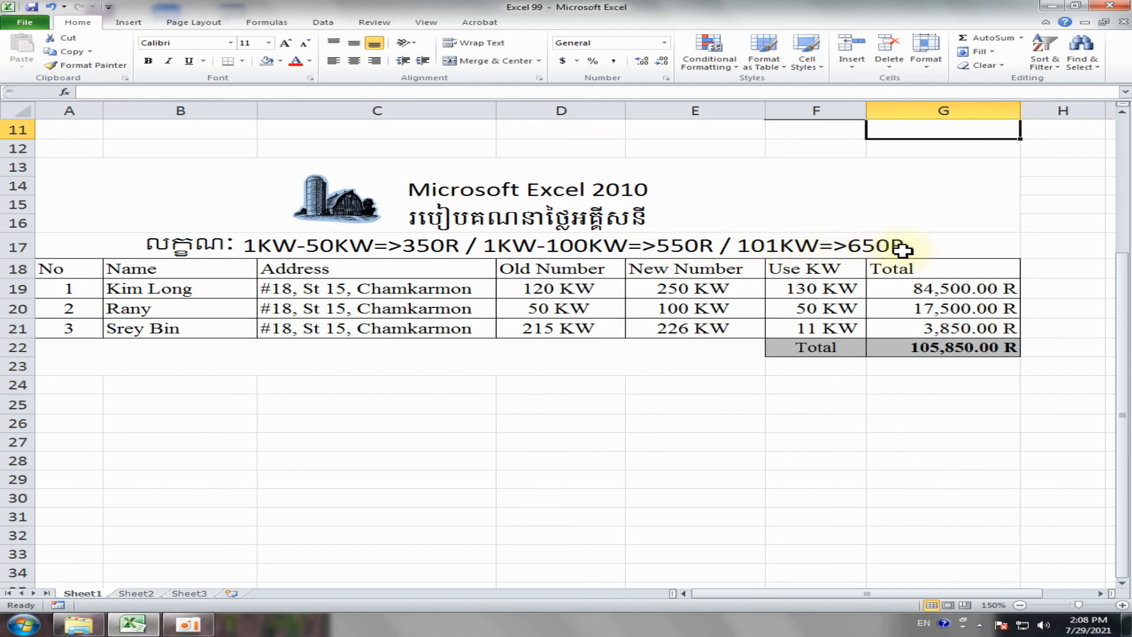
double_click(952, 291)
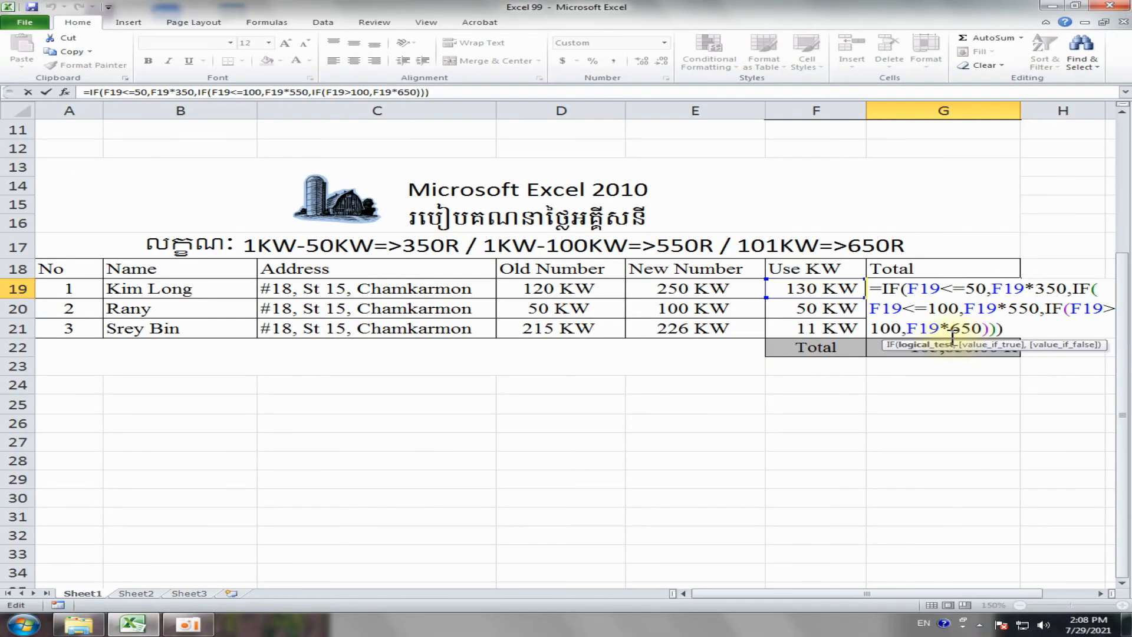
key("Return")
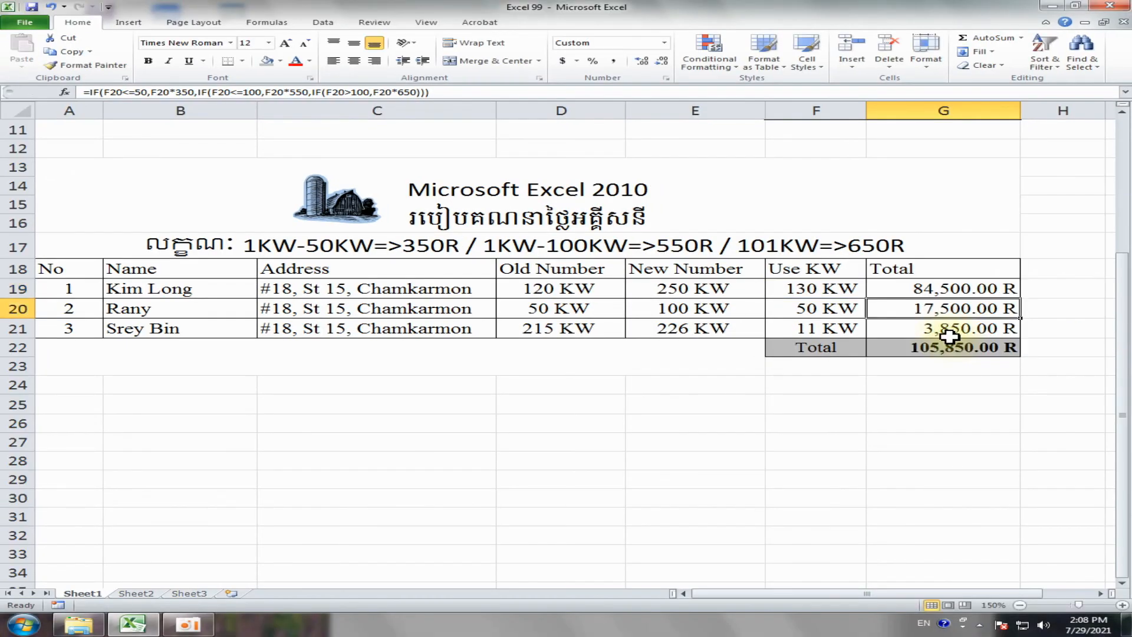
left_click(693, 406)
scroll(693, 407, "up", 3)
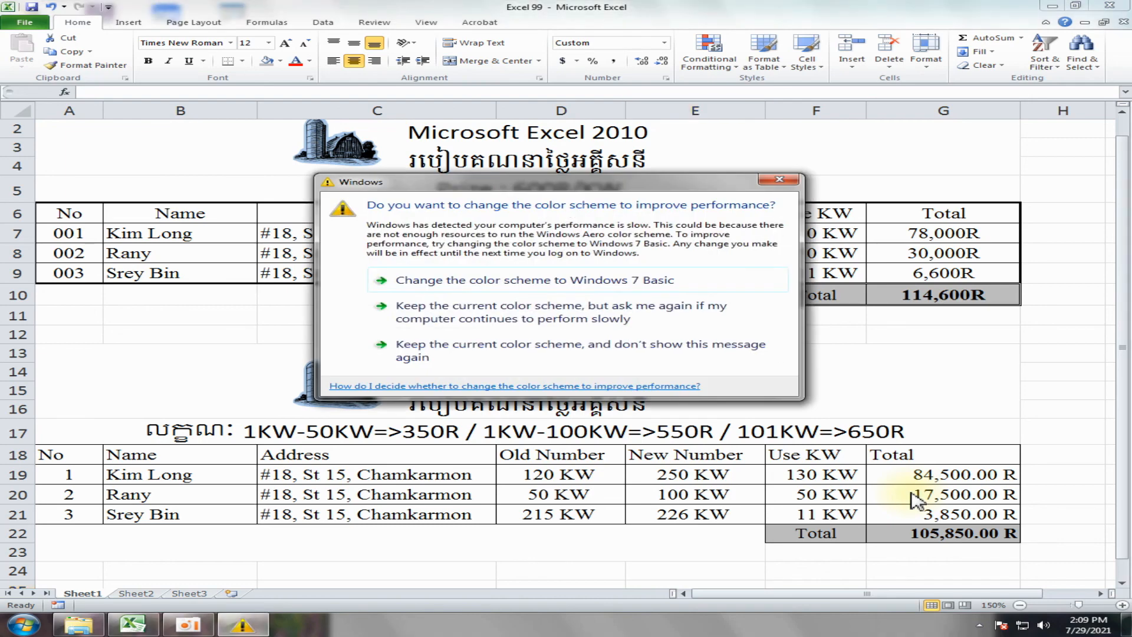
left_click(779, 179)
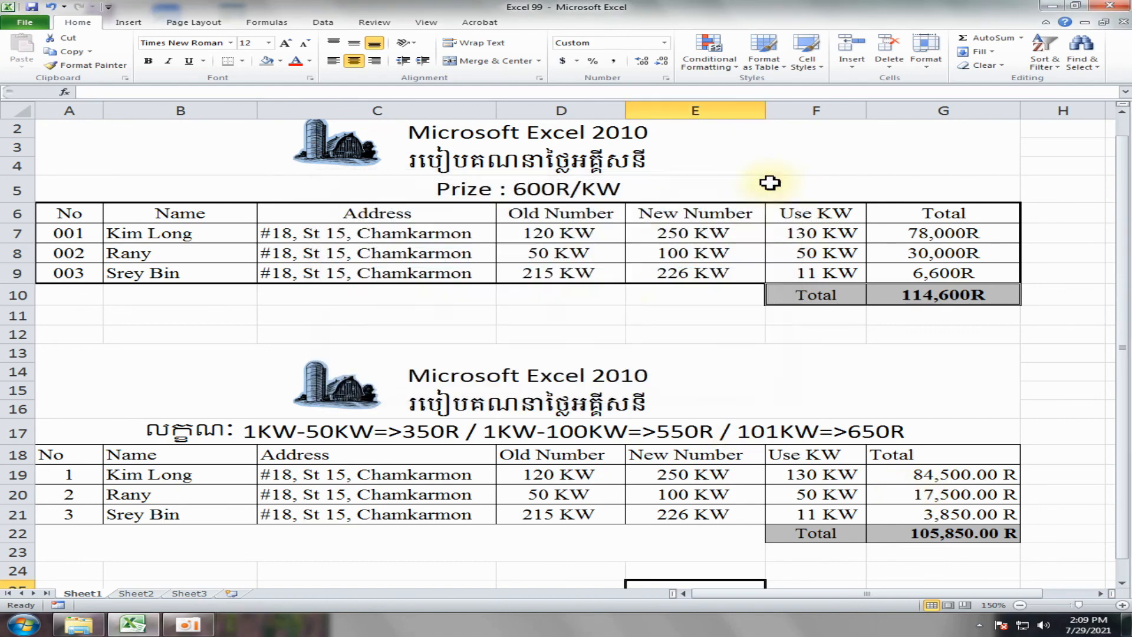